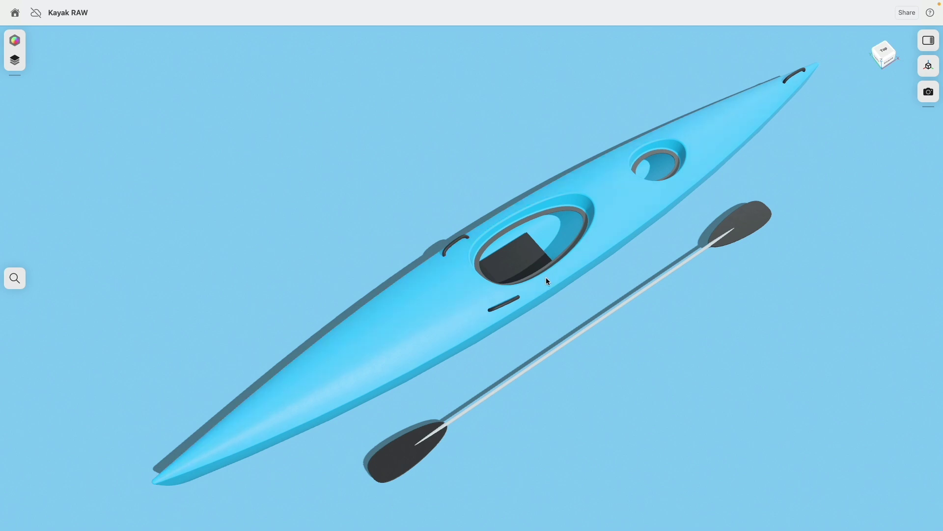
# Step: Switch the kayak project from visualization to modeling mode and open its item list
pyautogui.moveTo(545, 287); pyautogui.dragTo(638, 227, button='middle')
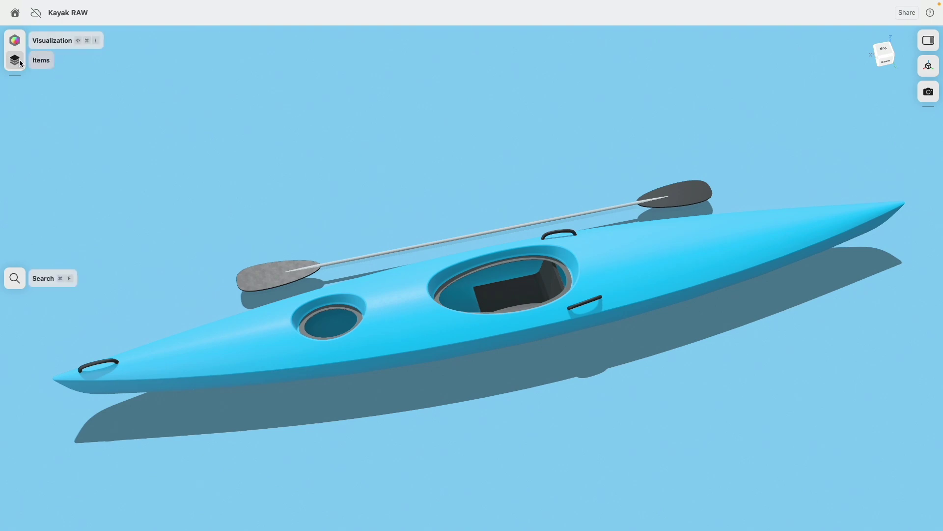
pyautogui.click(15, 40)
pyautogui.click(46, 37)
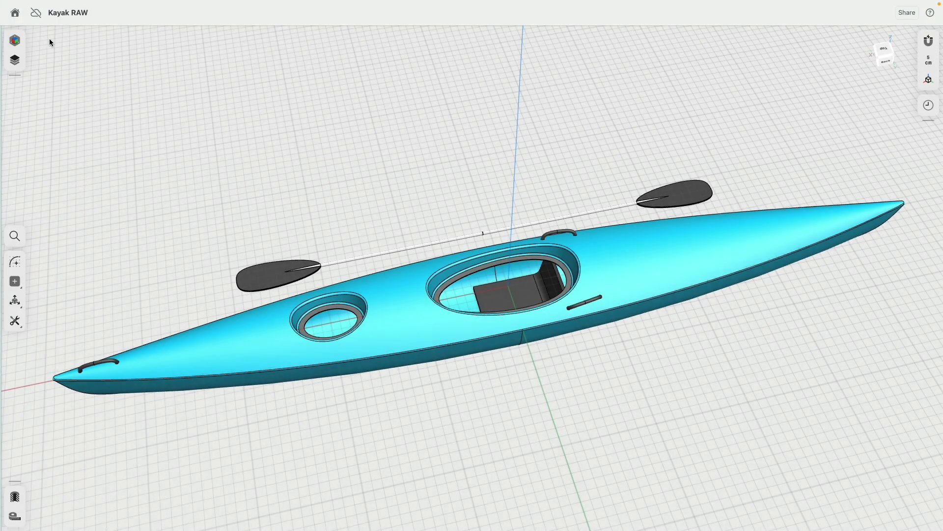
pyautogui.click(14, 60)
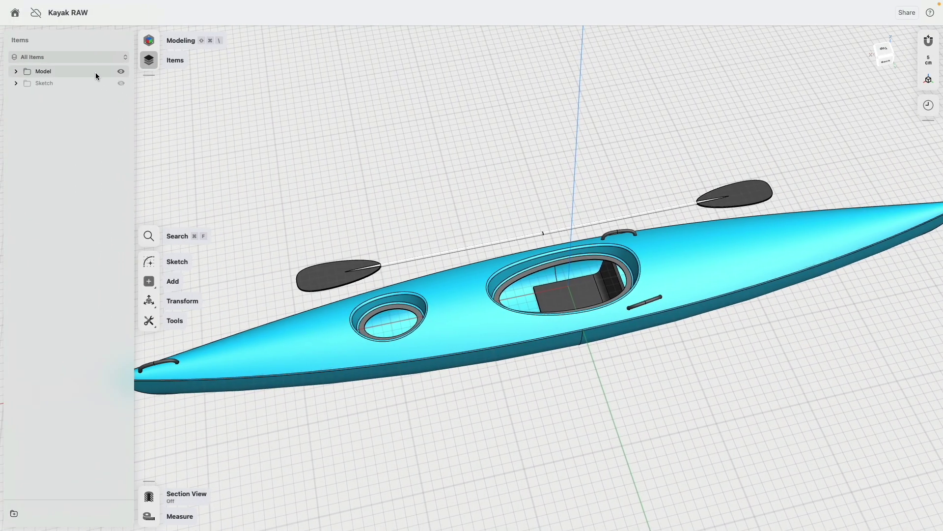
# Step: Show the Sketch folder and hide the Model folder to examine the kayak's underlying sketches from several angles
pyautogui.click(121, 83)
pyautogui.click(122, 71)
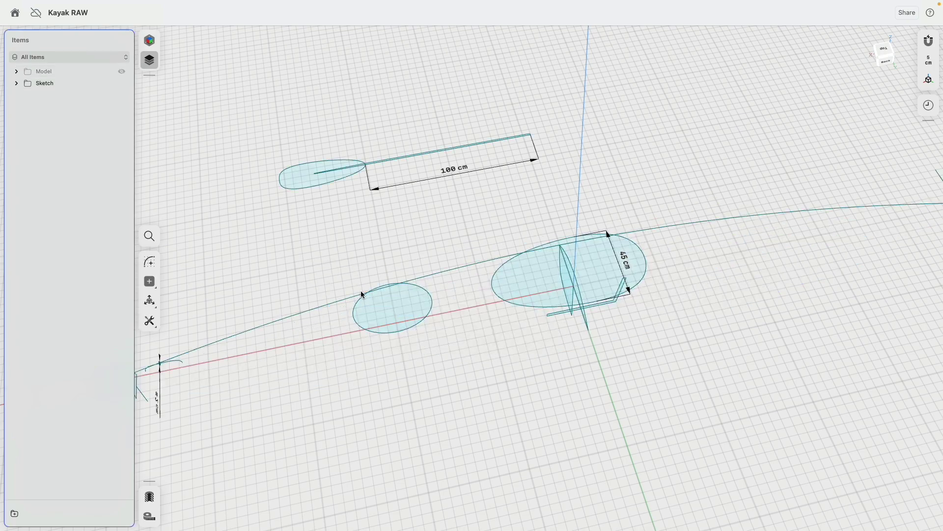
pyautogui.moveTo(361, 290)
pyautogui.mouseDown(button='right')
pyautogui.moveTo(385, 252)
pyautogui.moveTo(508, 242)
pyautogui.moveTo(574, 214)
pyautogui.mouseUp(button='right')
pyautogui.moveTo(573, 211); pyautogui.dragTo(622, 190, button='middle')
pyautogui.moveTo(501, 297); pyautogui.dragTo(556, 286, button='middle')
pyautogui.scroll(-3, 556, 286)
pyautogui.moveTo(453, 305)
pyautogui.mouseDown(button='right')
pyautogui.moveTo(451, 318)
pyautogui.moveTo(544, 301)
pyautogui.mouseUp(button='right')
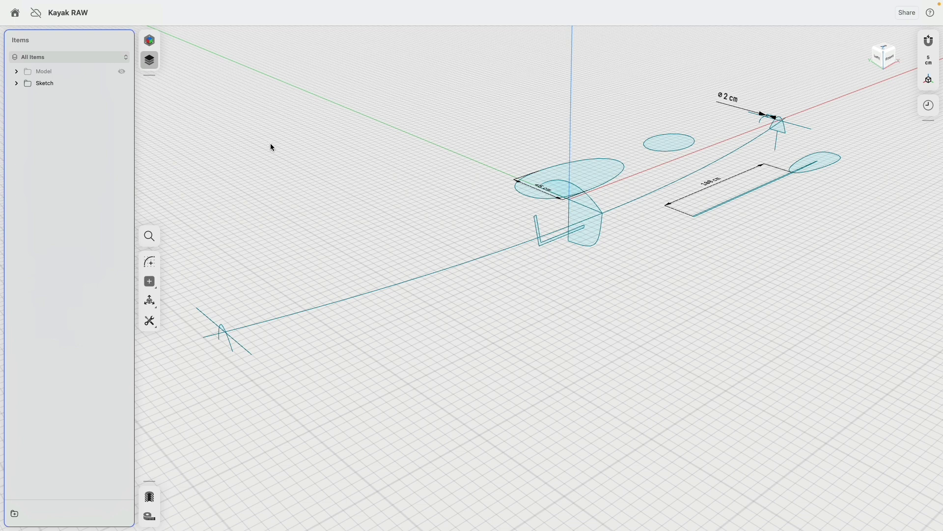
# Step: Show the Model folder again and hide the Sketch folder to view the finished kayak
pyautogui.click(122, 71)
pyautogui.click(121, 83)
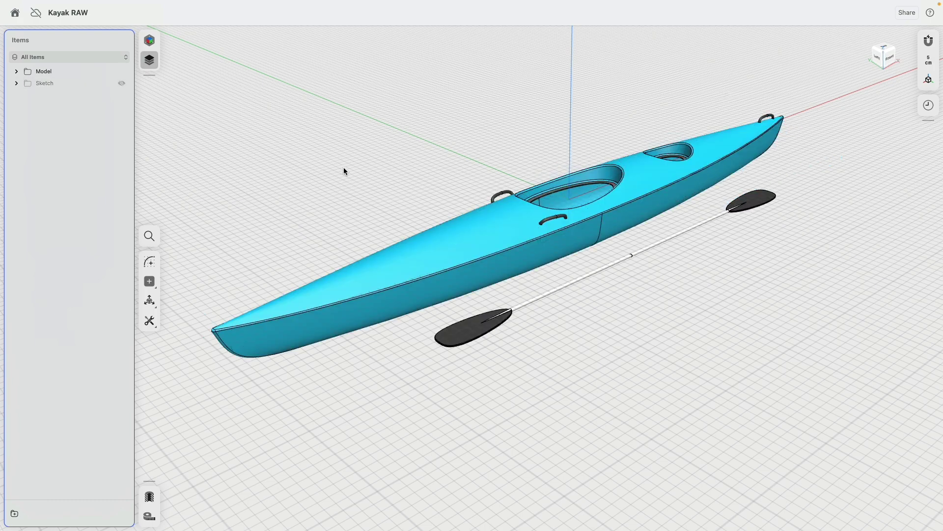
pyautogui.moveTo(343, 168); pyautogui.dragTo(345, 179, button='right')
pyautogui.moveTo(346, 179); pyautogui.dragTo(379, 193, button='middle')
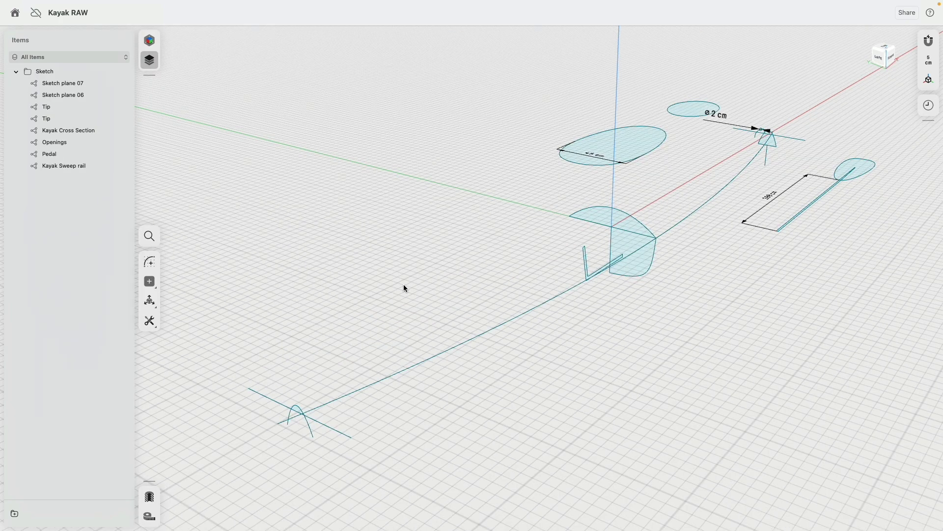
# Step: Sweep the lower half-hull face of the Kayak Cross Section sketch along the Kayak Sweep rail curve
pyautogui.click(636, 264)
pyautogui.hscroll(-5, 614, 295)
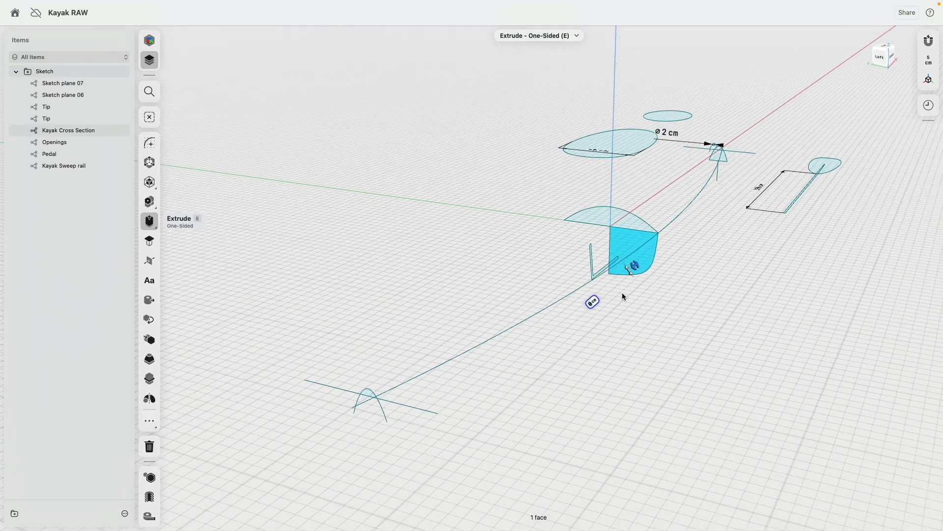
pyautogui.hscroll(-3, 623, 302)
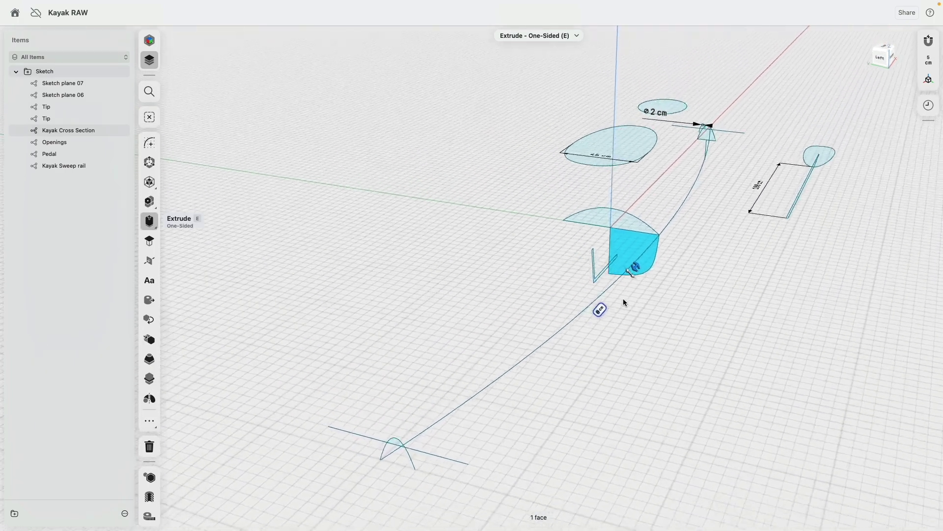
pyautogui.click(576, 316)
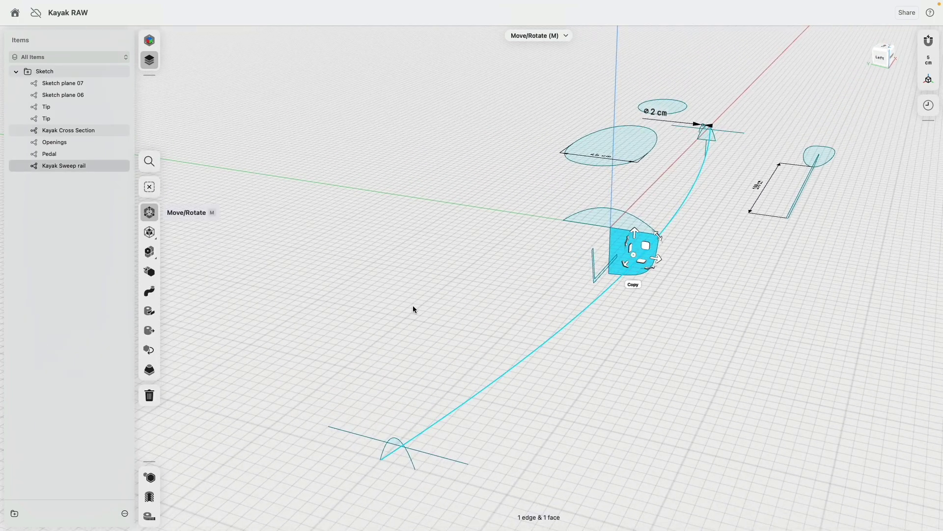
pyautogui.click(153, 295)
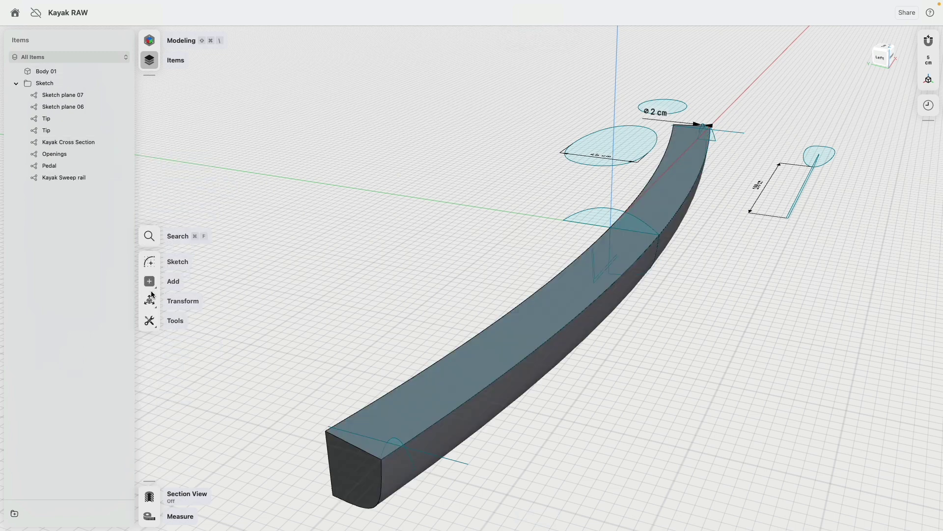
# Step: Mirror the swept half-hull body across the lengthwise vertical center plane
pyautogui.doubleClick(476, 417)
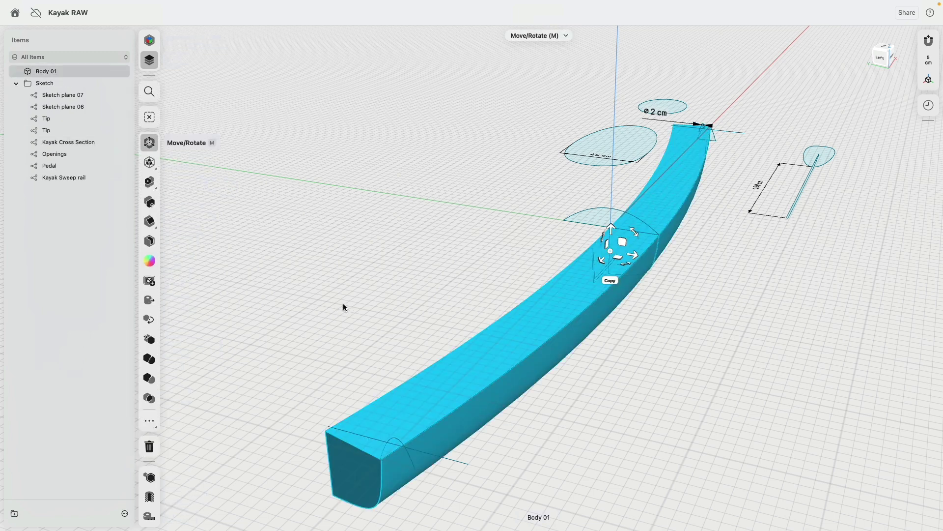
pyautogui.click(149, 335)
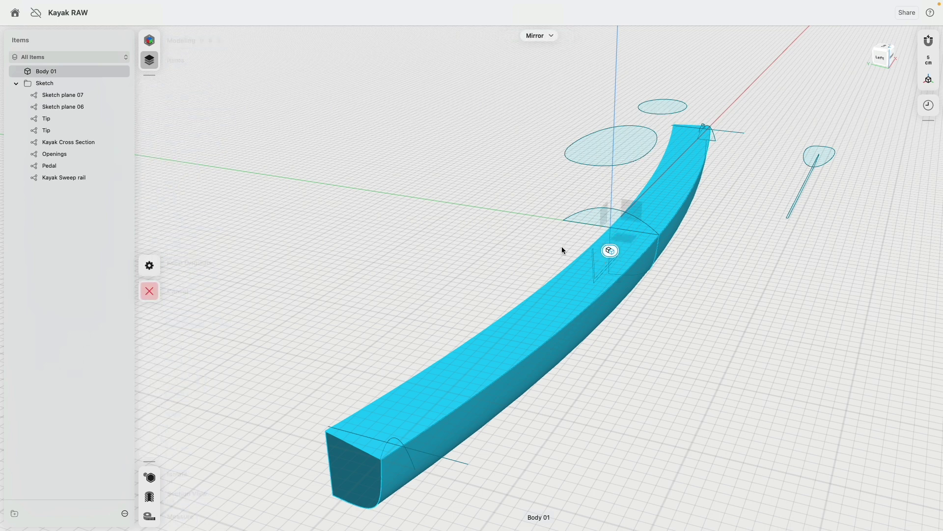
pyautogui.click(606, 214)
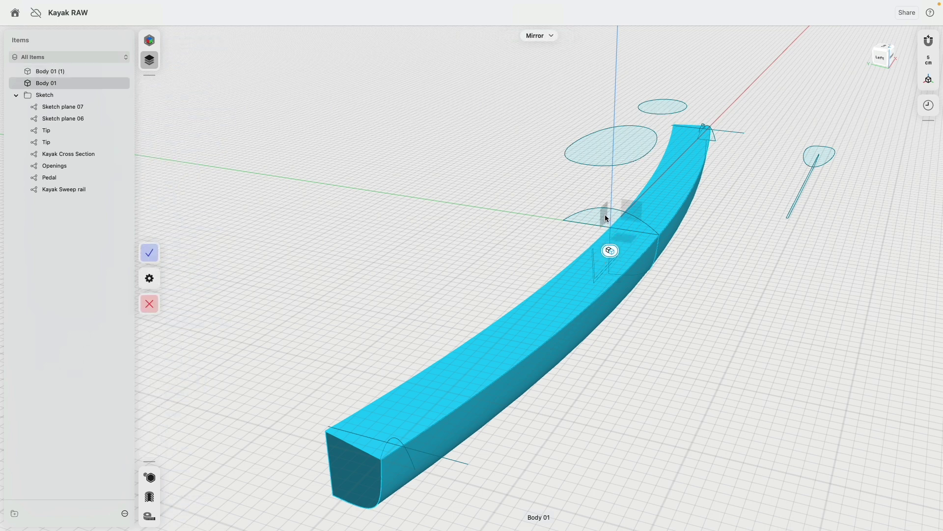
pyautogui.click(153, 252)
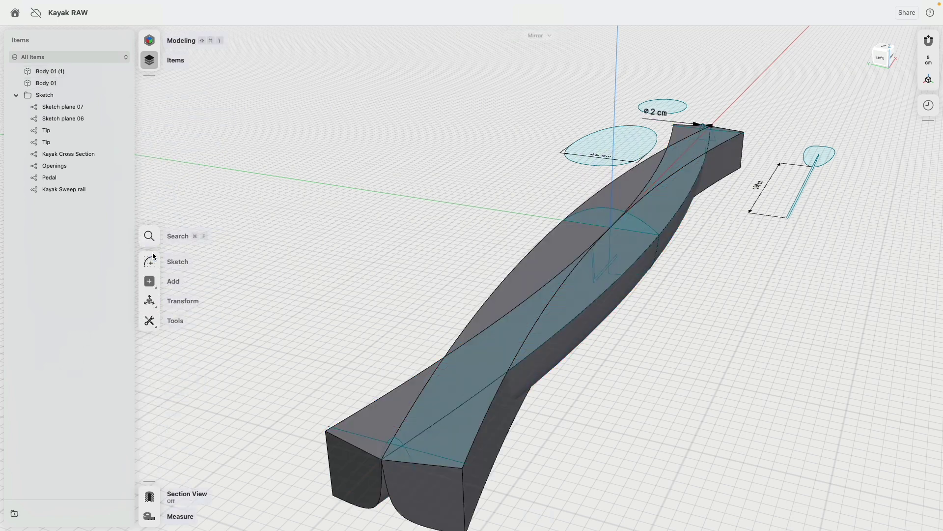
# Step: Union the original swept body and its mirrored copy into a single hull body
pyautogui.click(494, 468)
pyautogui.doubleClick(488, 471)
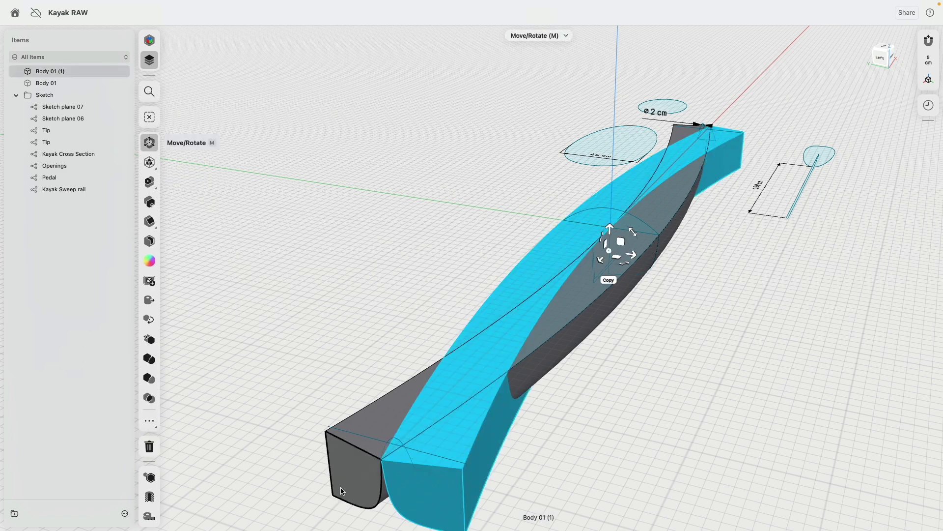
pyautogui.doubleClick(342, 491)
pyautogui.click(149, 244)
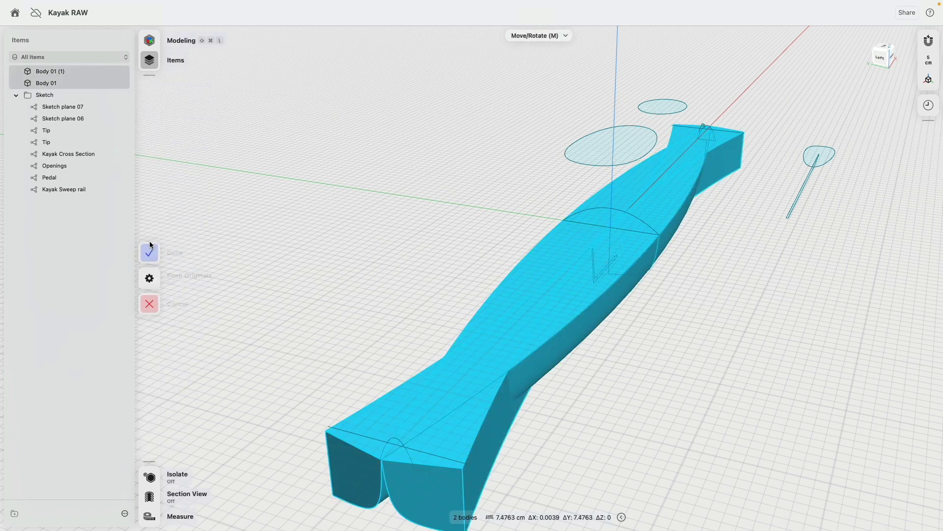
pyautogui.click(150, 251)
# Step: Isolate the merged hull body and turn it to expose the excess geometry at its underside and end
pyautogui.click(339, 471)
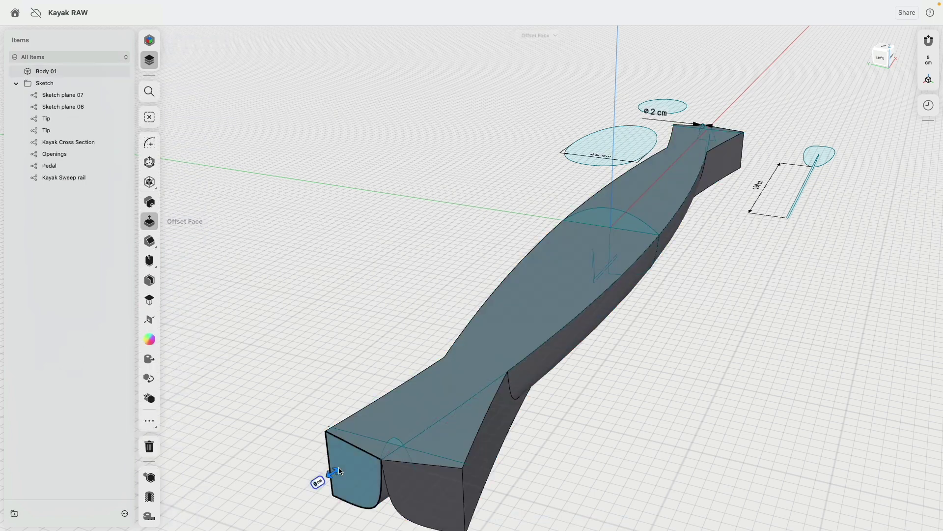
pyautogui.click(150, 477)
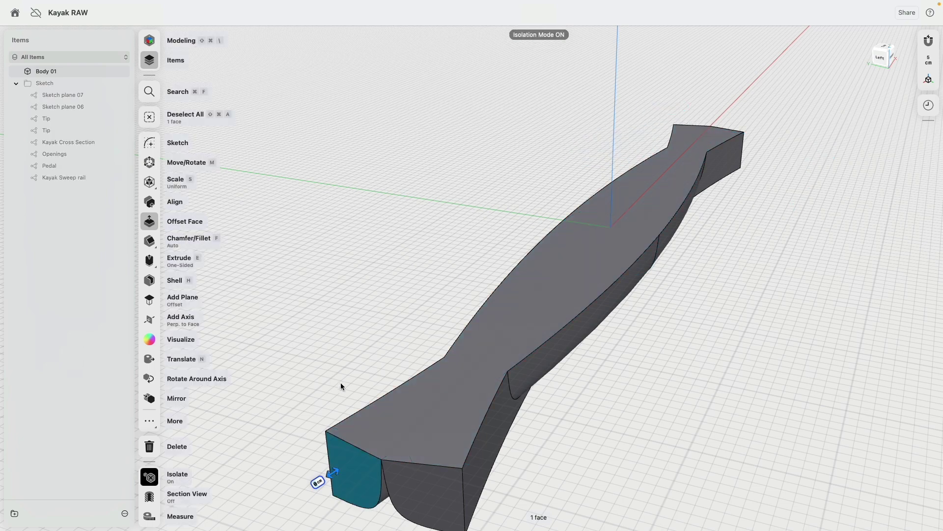
pyautogui.click(309, 385)
pyautogui.moveTo(310, 385); pyautogui.dragTo(335, 358, button='right')
pyautogui.moveTo(335, 358); pyautogui.dragTo(392, 260, button='middle')
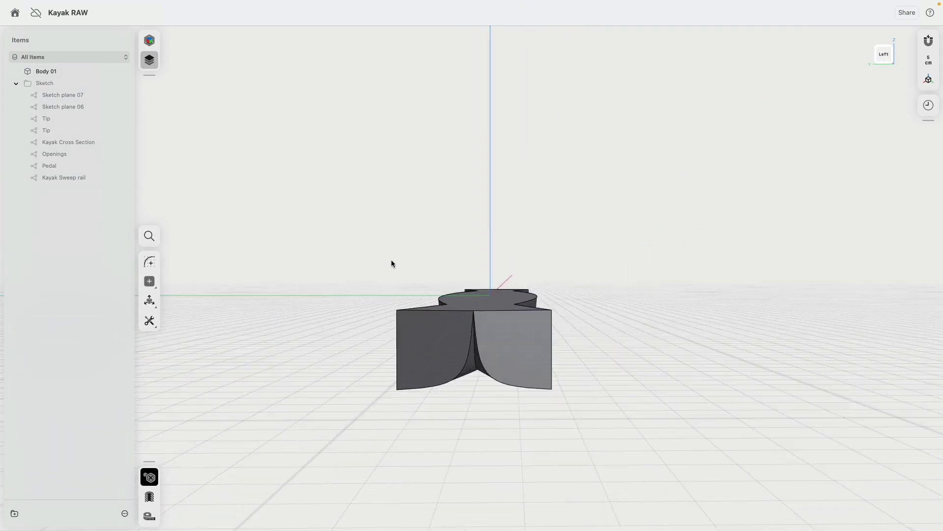
pyautogui.moveTo(328, 433); pyautogui.dragTo(341, 397, button='right')
pyautogui.moveTo(341, 397); pyautogui.dragTo(425, 278, button='middle')
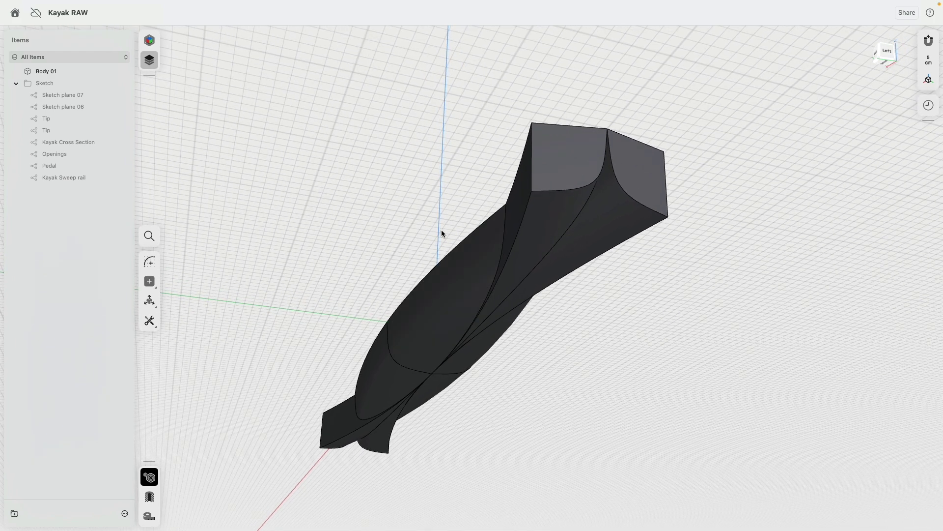
# Step: Delete the excess side, bottom and end faces beyond the crossing point at both ends of the hull
pyautogui.click(553, 196)
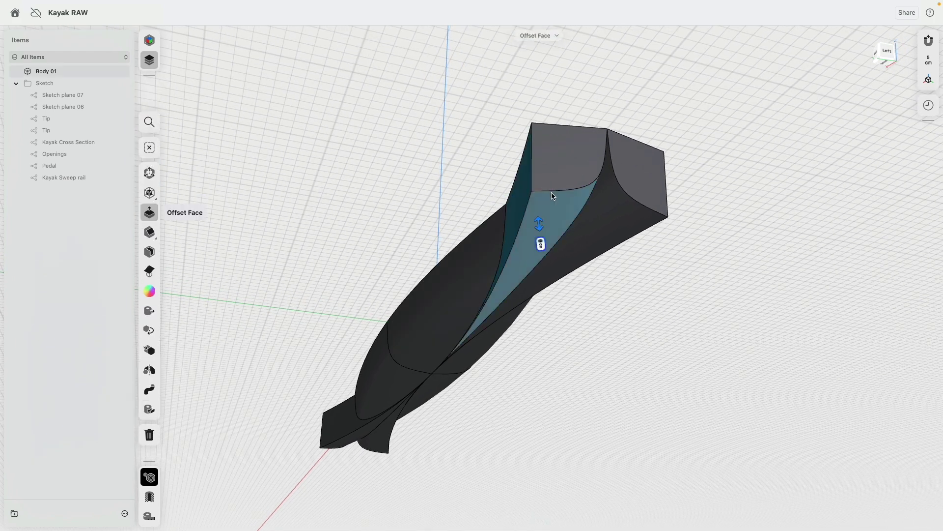
pyautogui.click(561, 181)
pyautogui.click(605, 197)
pyautogui.click(629, 182)
pyautogui.moveTo(688, 207); pyautogui.dragTo(642, 233, button='right')
pyautogui.click(696, 176)
pyautogui.hscroll(10, 643, 277)
pyautogui.click(643, 234)
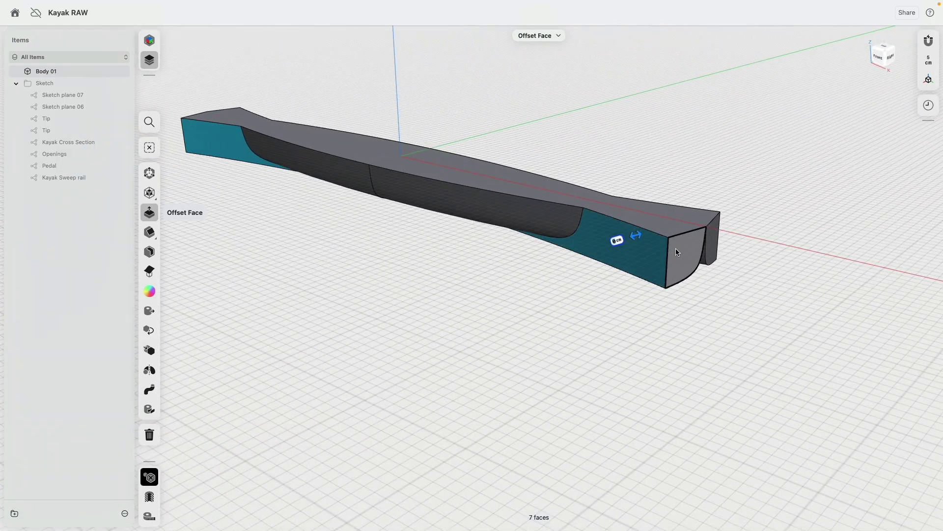
pyautogui.click(676, 249)
pyautogui.scroll(-10, 672, 247)
pyautogui.click(674, 278)
pyautogui.click(703, 303)
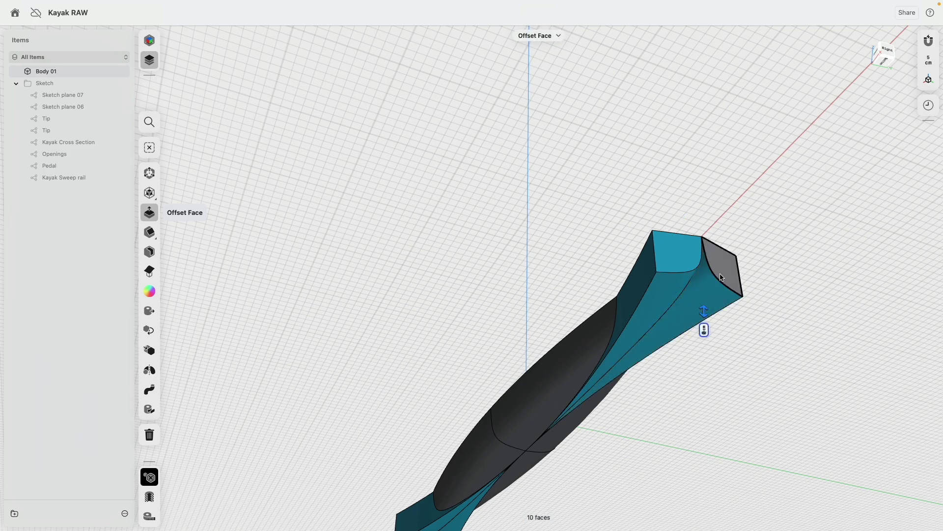
pyautogui.click(721, 277)
pyautogui.moveTo(721, 277); pyautogui.dragTo(433, 366, button='right')
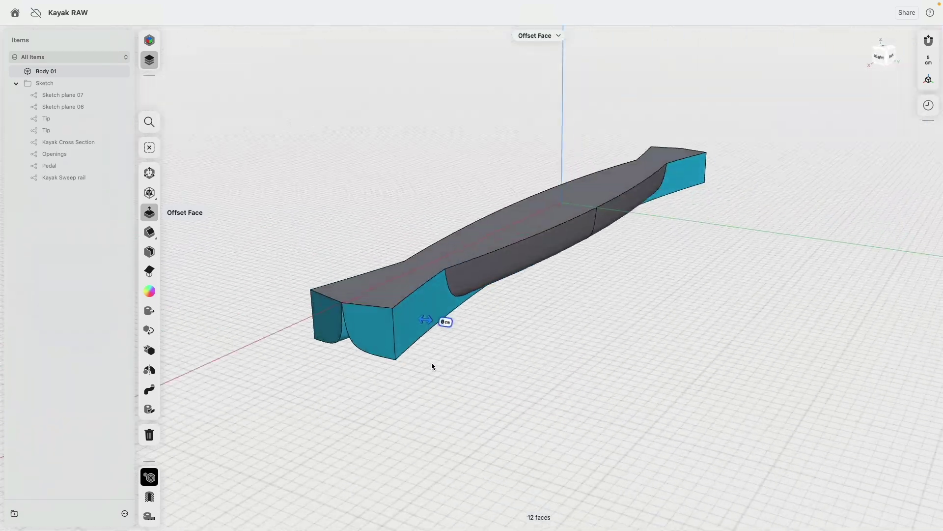
pyautogui.click(150, 435)
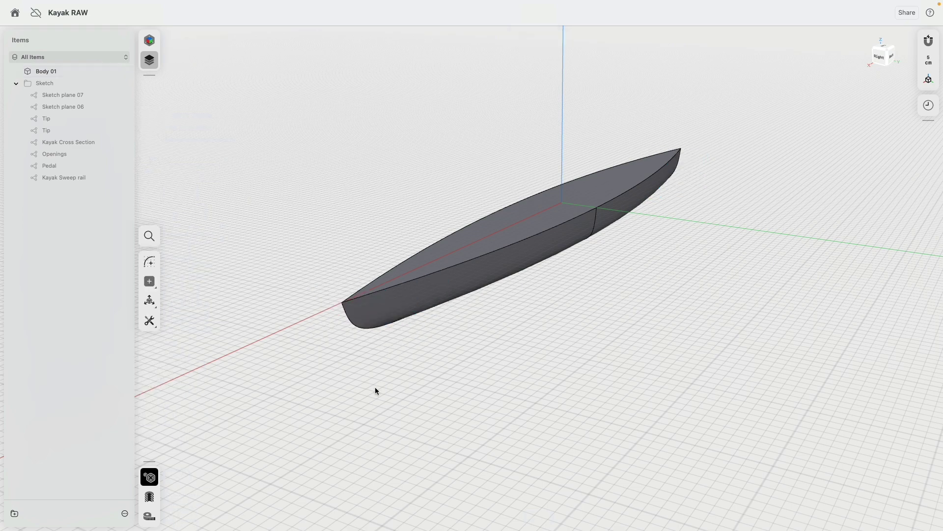
# Step: Inspect the trimmed pointed hull and turn off isolation to bring the sketches back into view
pyautogui.scroll(5, 450, 365)
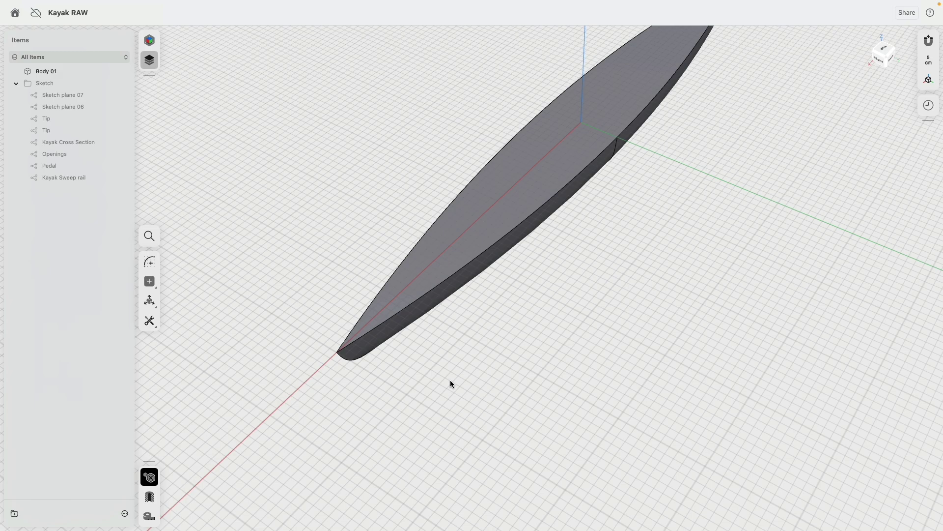
pyautogui.moveTo(451, 384); pyautogui.dragTo(583, 369, button='right')
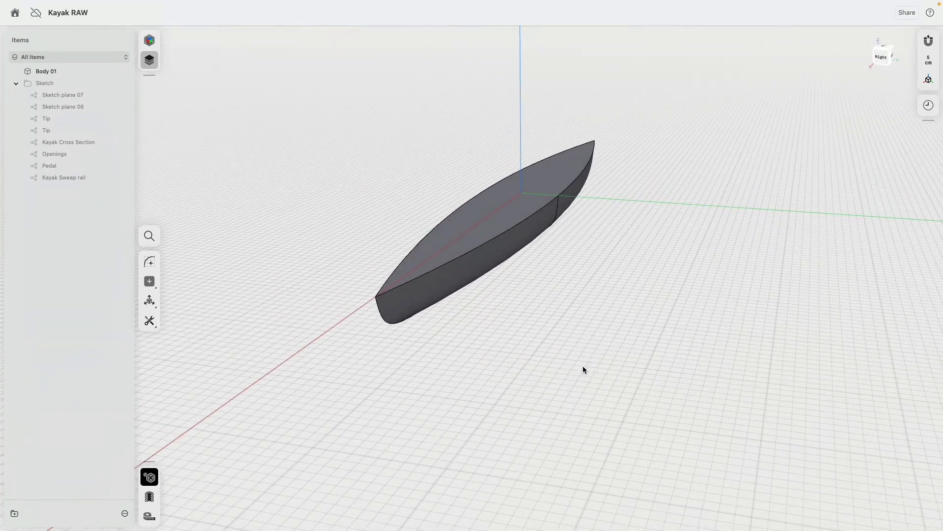
pyautogui.click(150, 477)
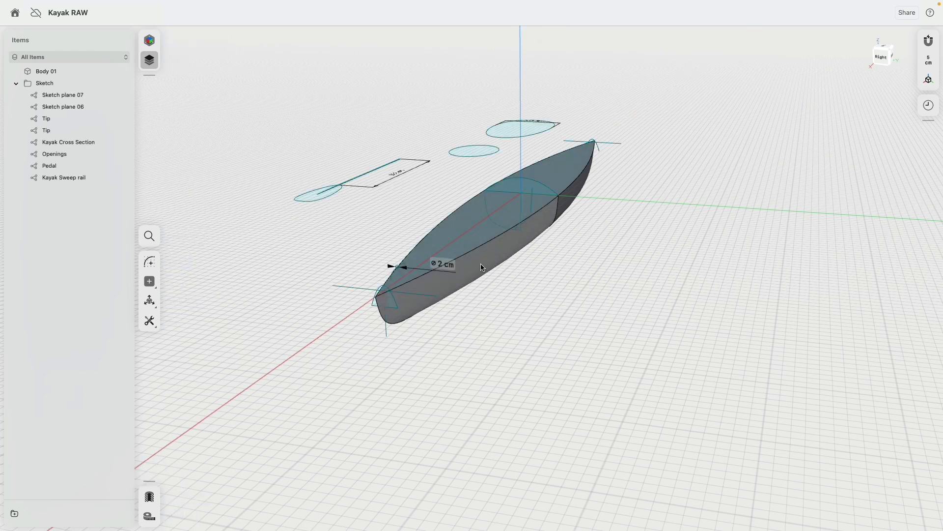
# Step: Loft the arched profiles of the near tip, middle cross section and far tip into an upper deck body
pyautogui.scroll(5, 483, 267)
pyautogui.click(544, 171)
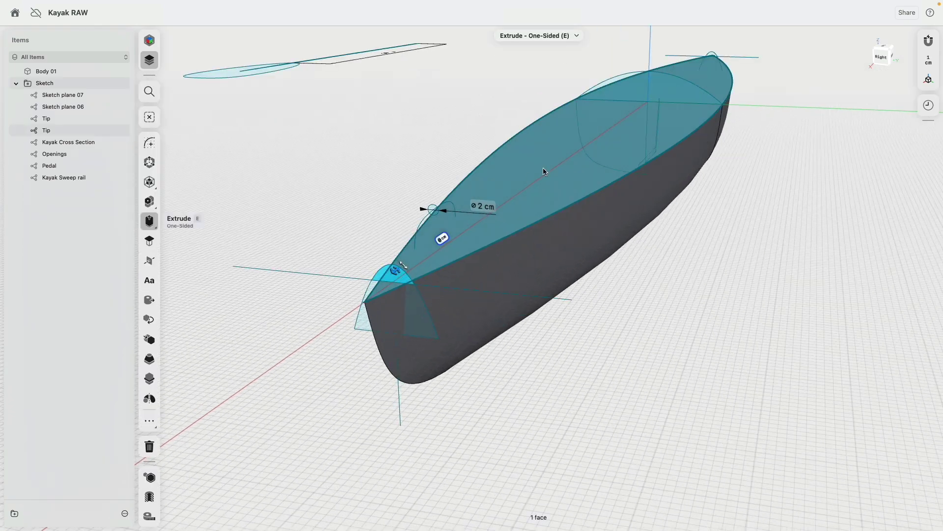
pyautogui.moveTo(543, 172); pyautogui.dragTo(260, 380, button='middle')
pyautogui.click(502, 209)
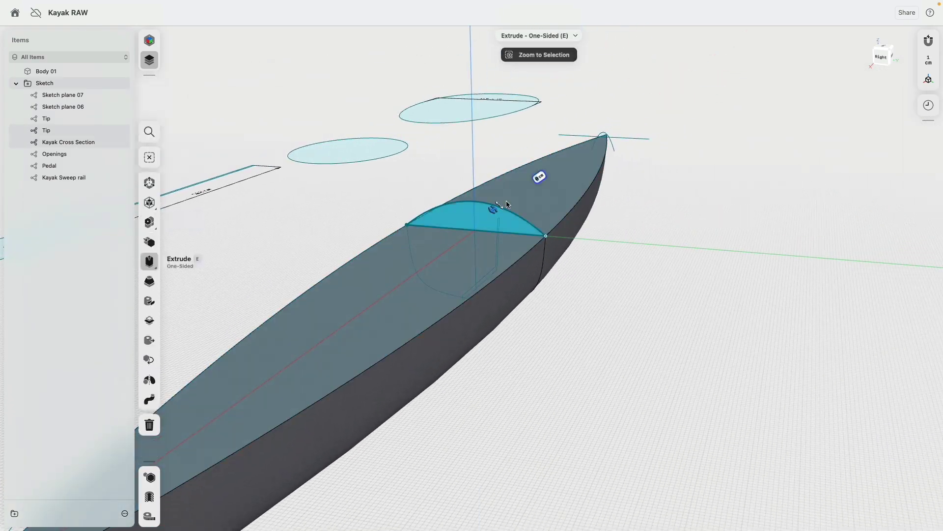
pyautogui.moveTo(506, 200); pyautogui.dragTo(342, 377, button='middle')
pyautogui.scroll(6, 405, 327)
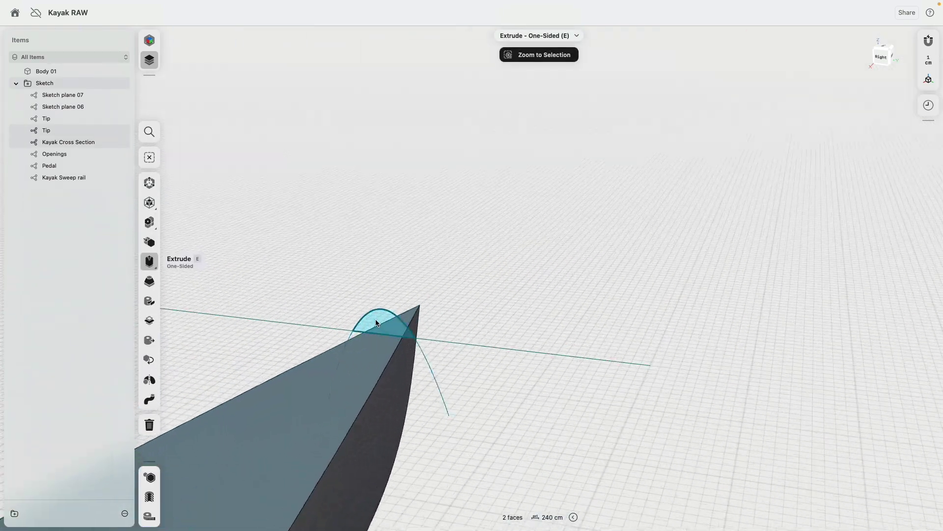
pyautogui.scroll(-10, 377, 323)
pyautogui.moveTo(440, 377); pyautogui.dragTo(578, 275, button='middle')
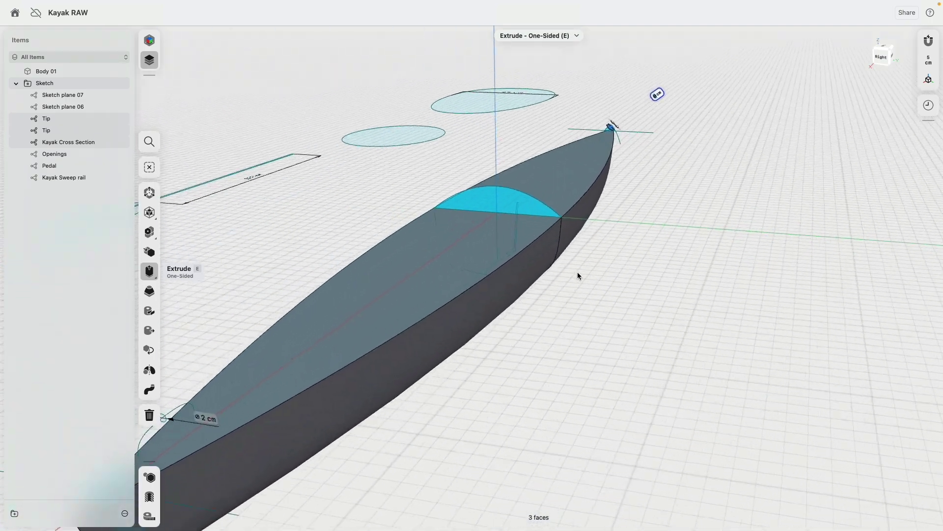
pyautogui.scroll(-5, 577, 275)
pyautogui.moveTo(577, 275); pyautogui.dragTo(335, 298, button='right')
pyautogui.scroll(10, 335, 298)
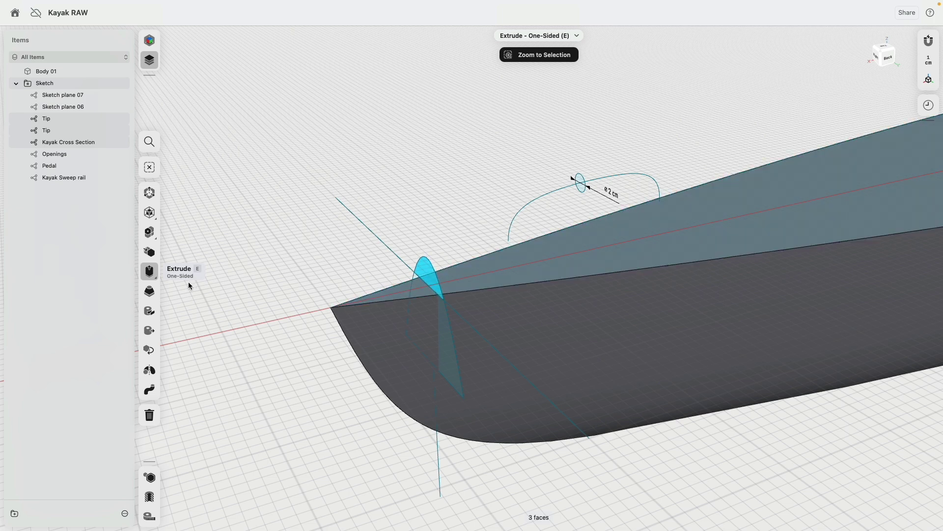
pyautogui.click(150, 291)
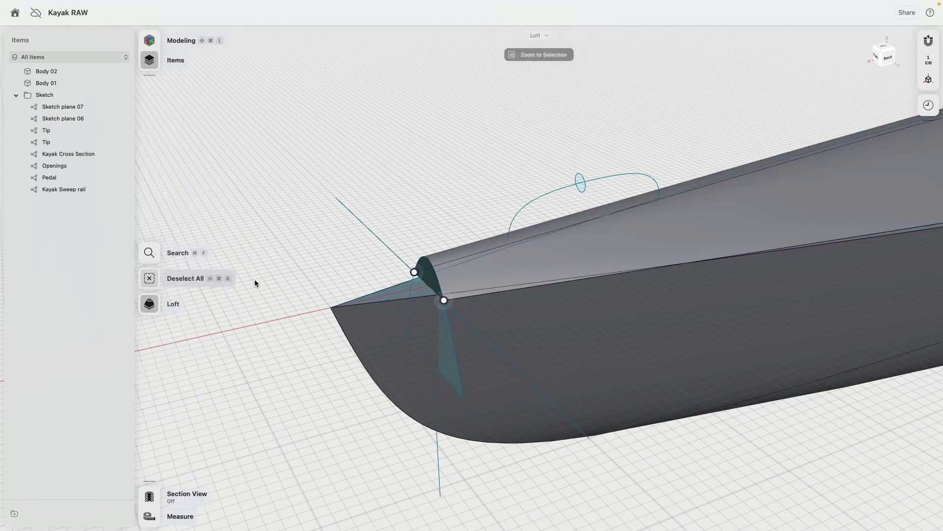
pyautogui.click(310, 267)
# Step: Hide the Sketch folder and compare the hull's flat top face with the lofted deck's curved face
pyautogui.click(122, 95)
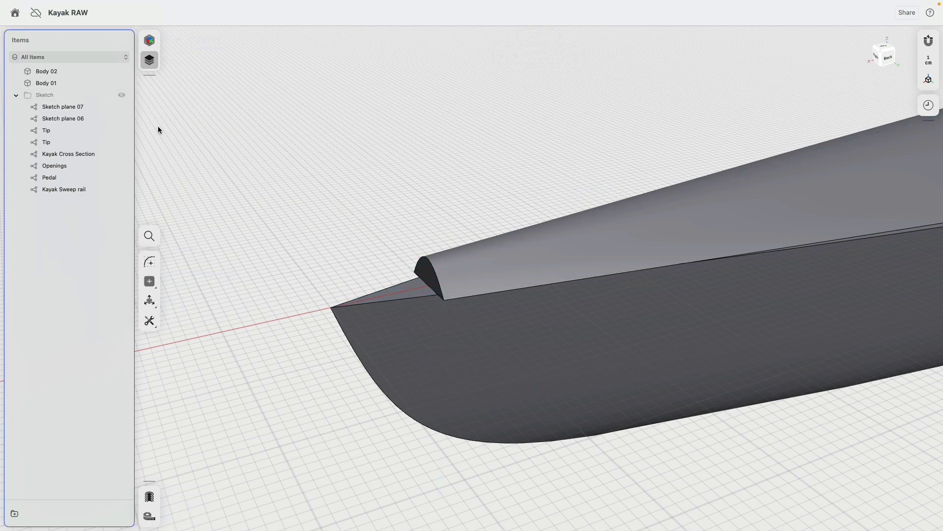
pyautogui.moveTo(236, 152)
pyautogui.mouseDown(button='right')
pyautogui.moveTo(299, 172)
pyautogui.moveTo(295, 162)
pyautogui.mouseUp(button='right')
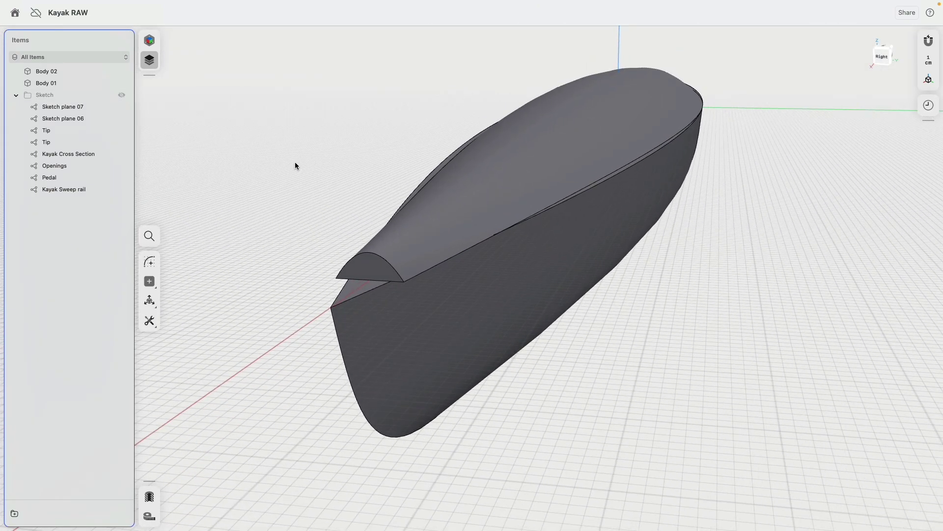
pyautogui.click(367, 288)
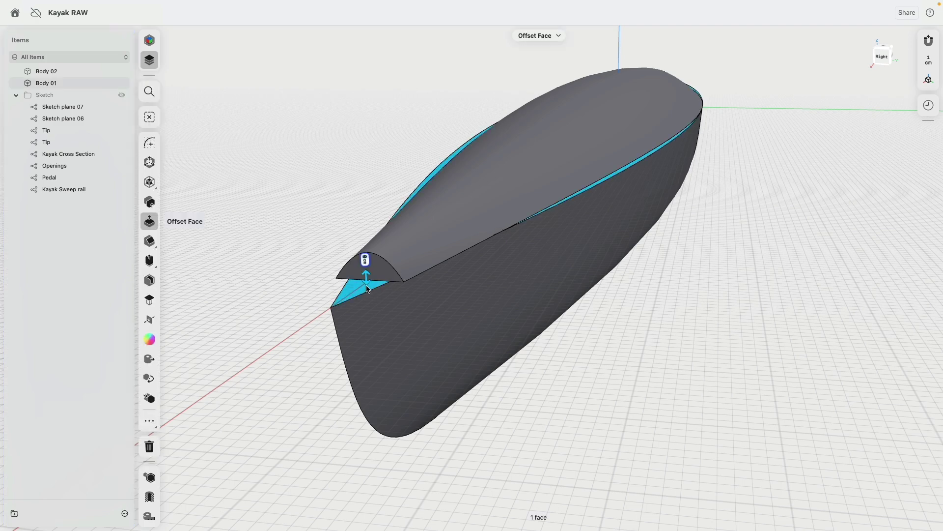
pyautogui.click(426, 210)
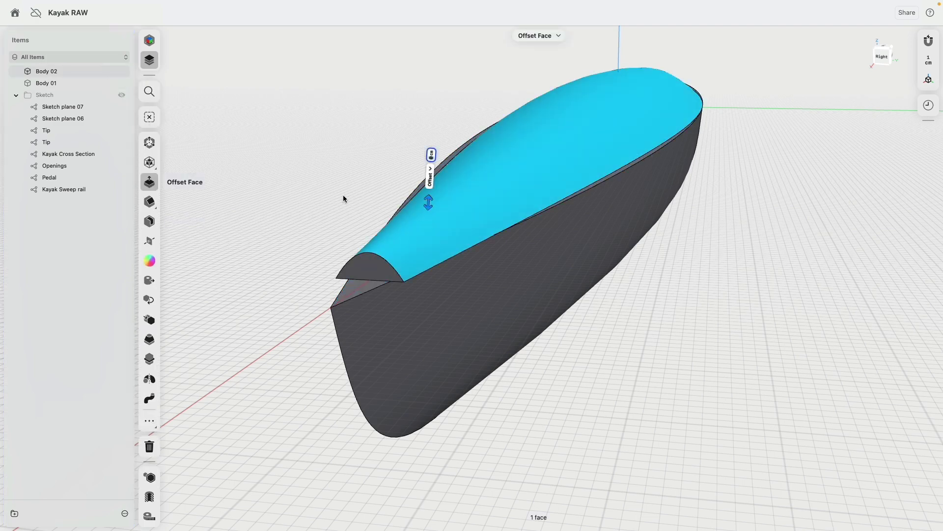
pyautogui.click(343, 199)
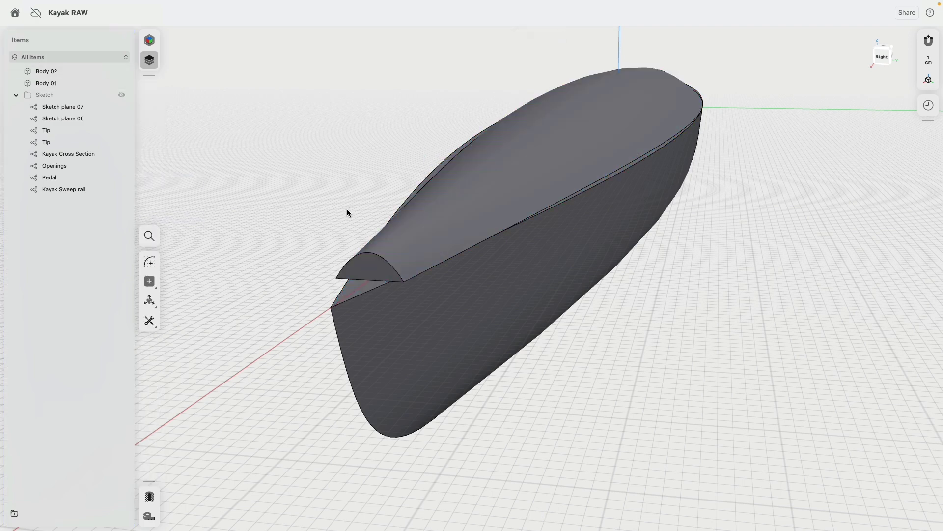
# Step: Replace the hull's flat top face with the curved upper face of the lofted deck body
pyautogui.click(352, 285)
pyautogui.click(442, 199)
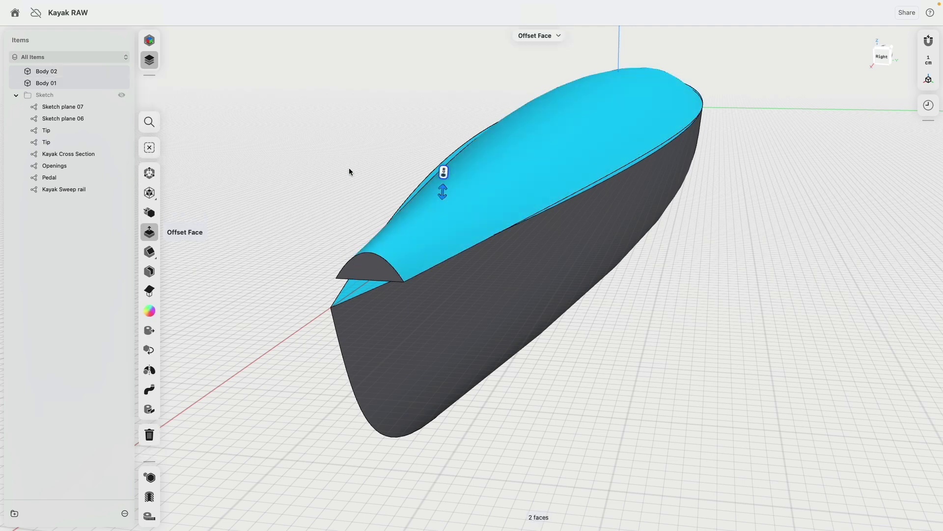
pyautogui.click(149, 291)
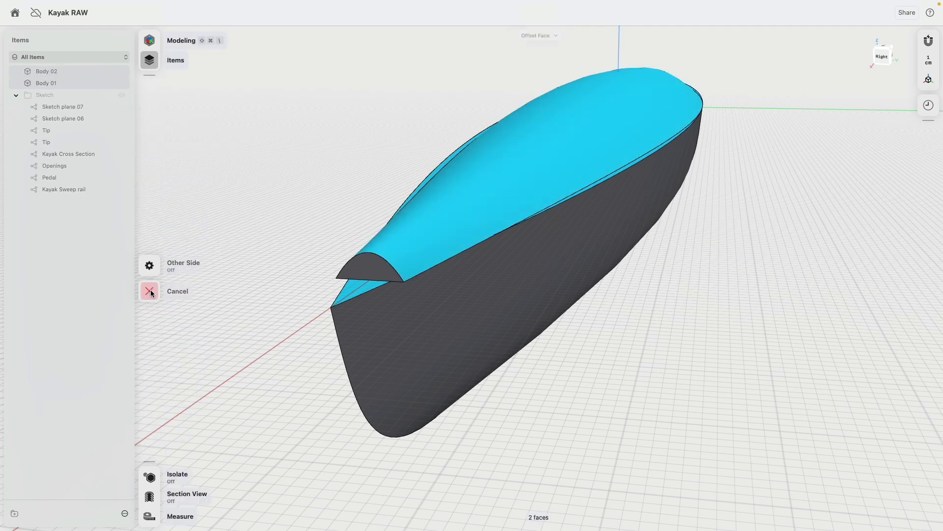
pyautogui.moveTo(263, 229); pyautogui.dragTo(286, 228, button='right')
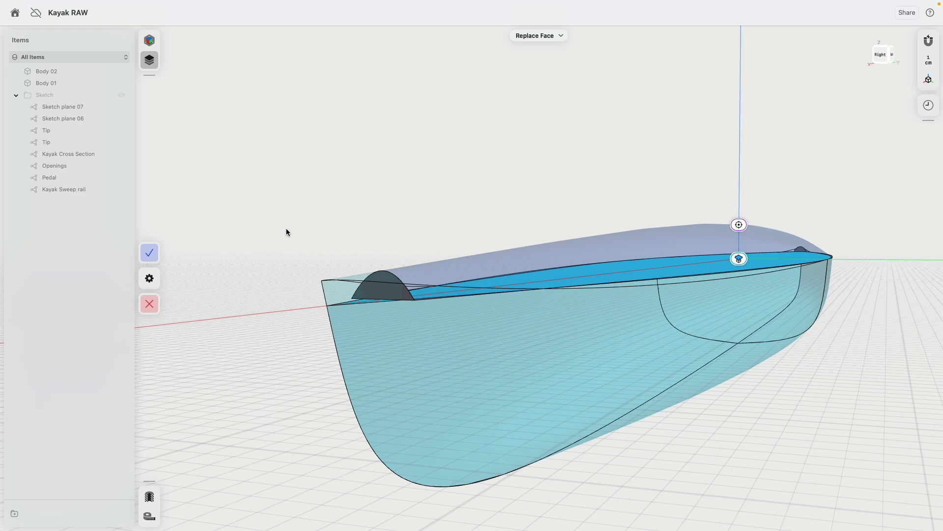
pyautogui.scroll(3, 288, 234)
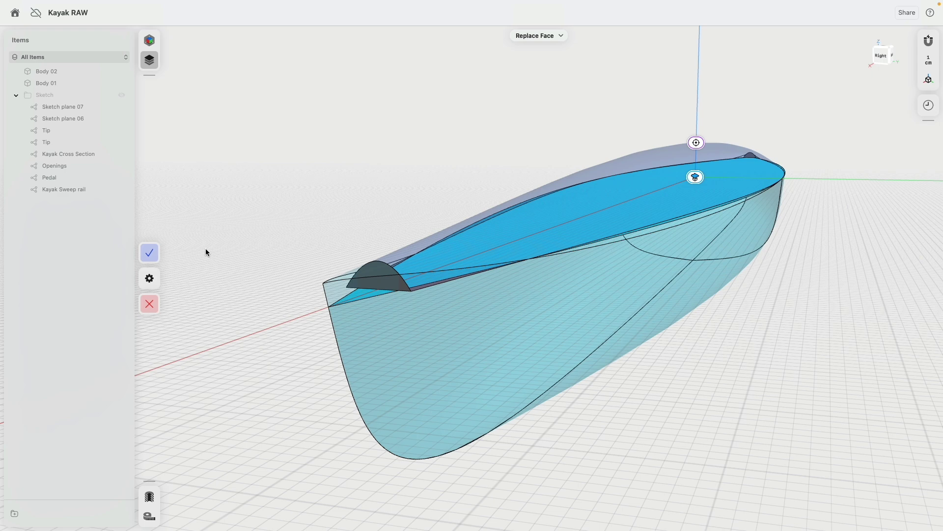
pyautogui.click(150, 254)
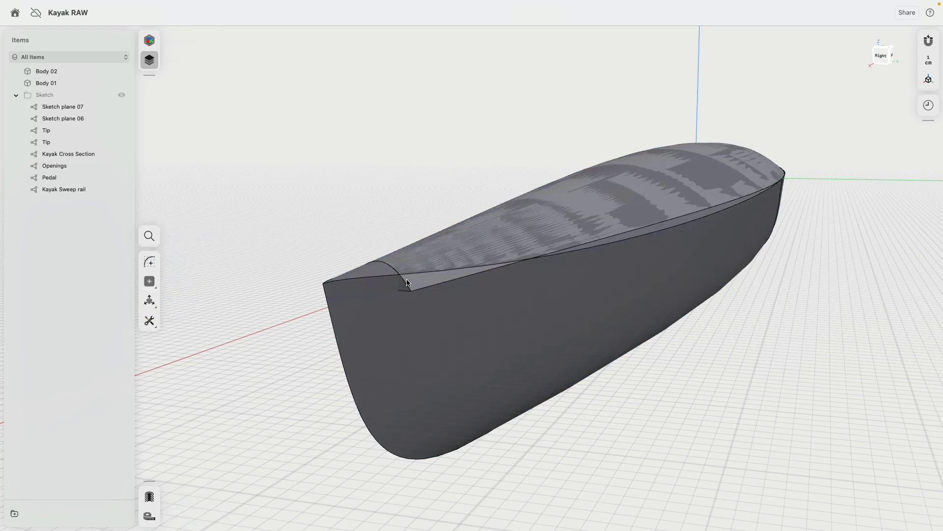
# Step: Delete the lofted deck body, Body 02
pyautogui.click(409, 283)
pyautogui.press('m')
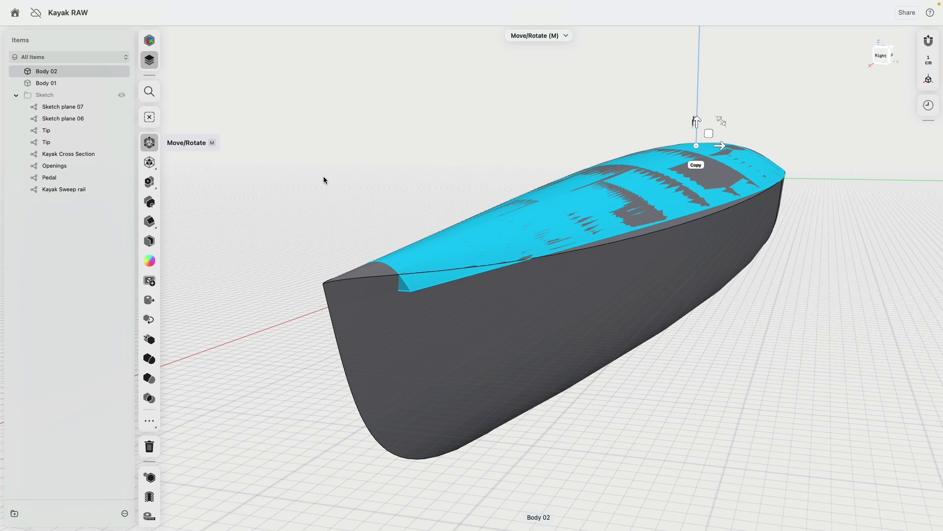
pyautogui.press('Delete')
pyautogui.moveTo(331, 187); pyautogui.dragTo(366, 207, button='right')
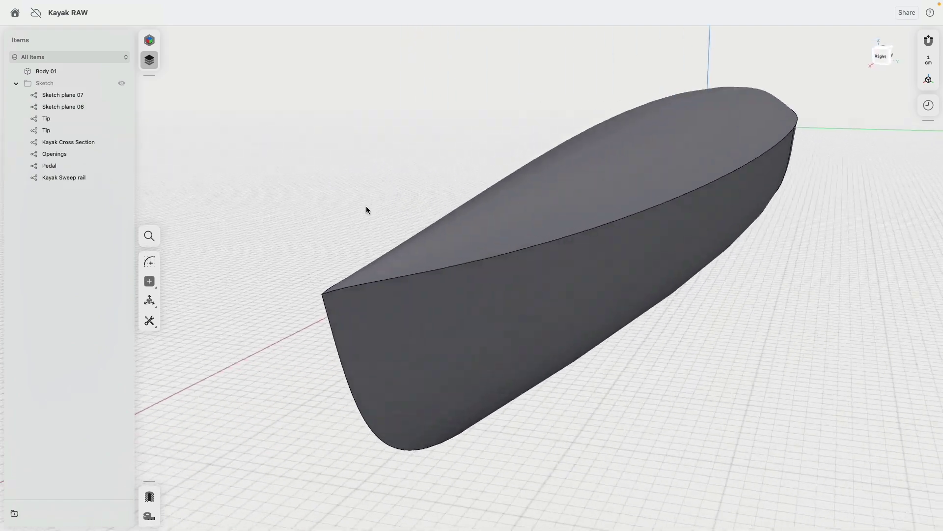
# Step: Fillet the two keel edges along the hull's bottom and ends with a 3 cm radius
pyautogui.click(331, 331)
pyautogui.scroll(-5, 530, 363)
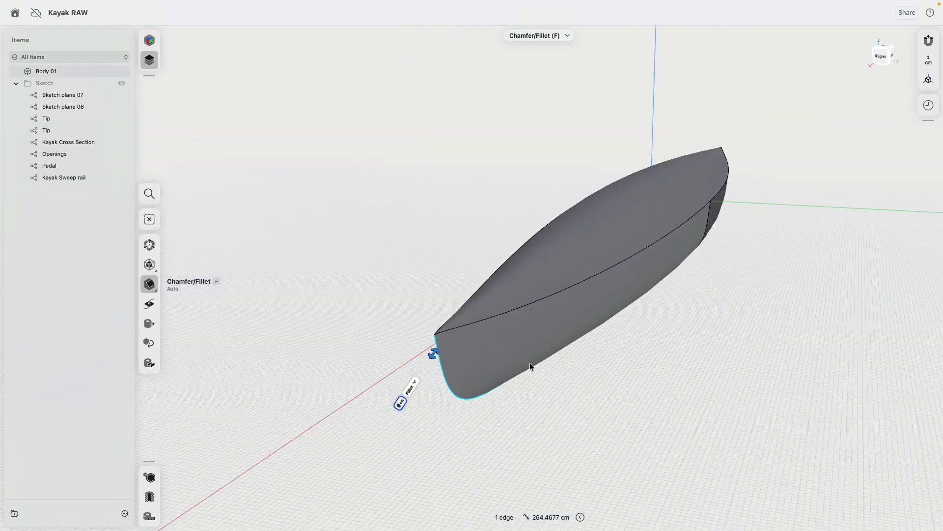
pyautogui.moveTo(530, 363); pyautogui.dragTo(646, 331, button='right')
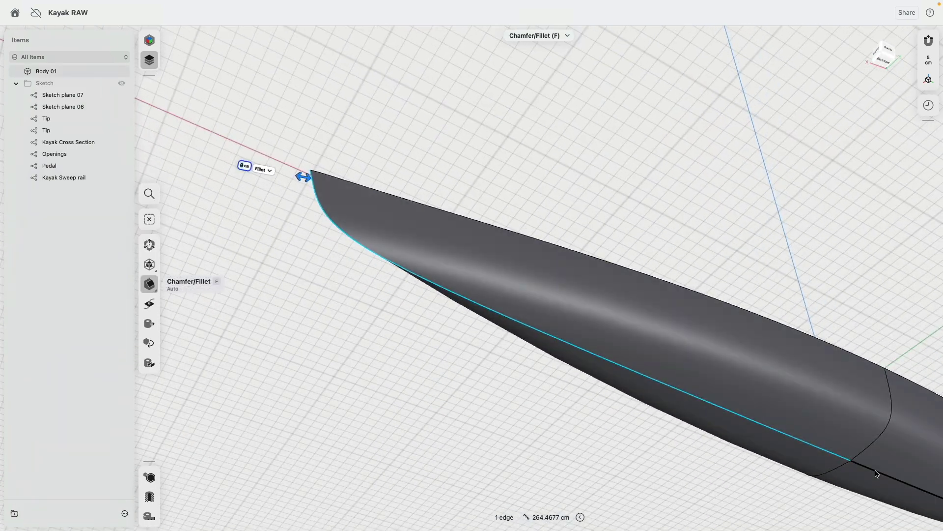
pyautogui.click(877, 473)
pyautogui.moveTo(667, 232); pyautogui.dragTo(545, 156, button='middle')
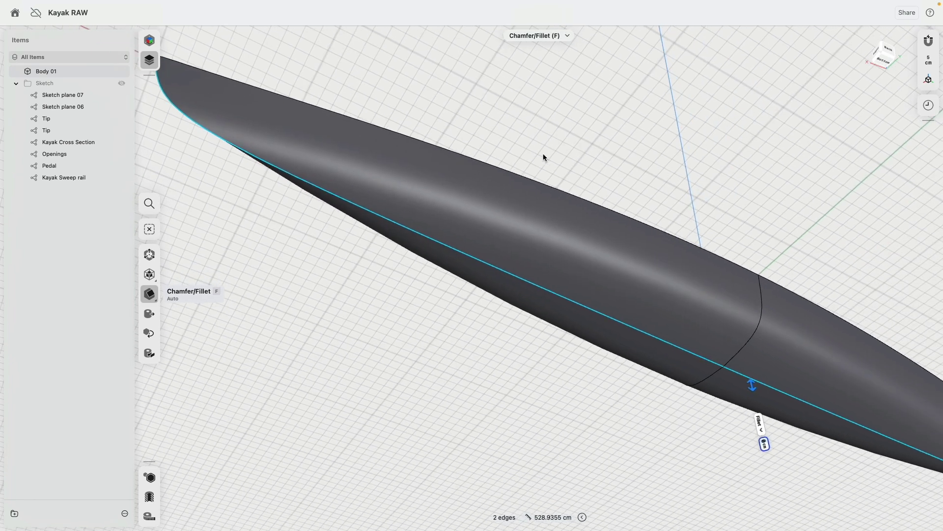
pyautogui.write('2')
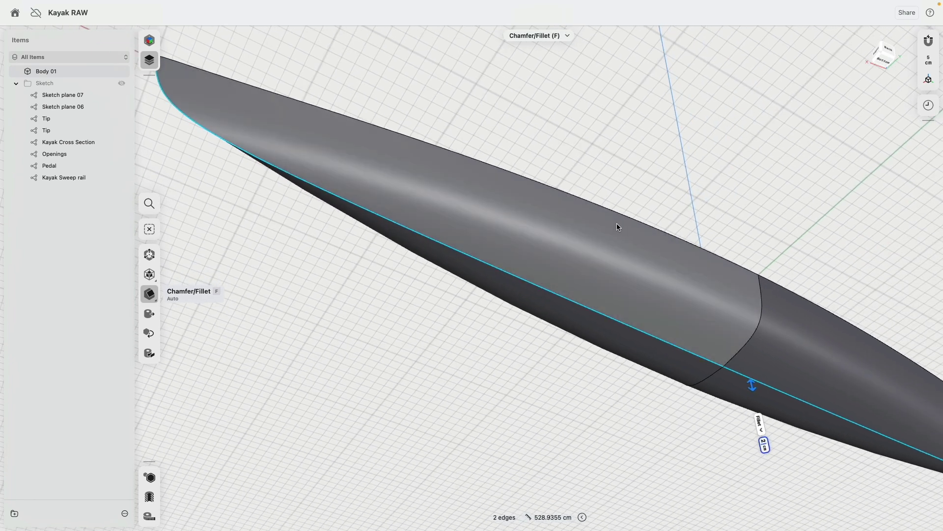
pyautogui.press('Return')
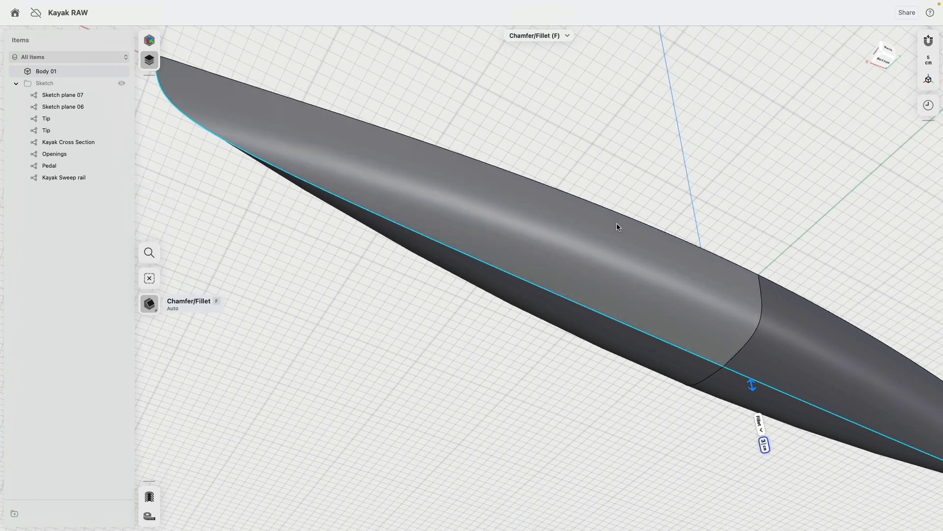
pyautogui.moveTo(556, 139); pyautogui.dragTo(611, 184, button='right')
pyautogui.scroll(5, 613, 187)
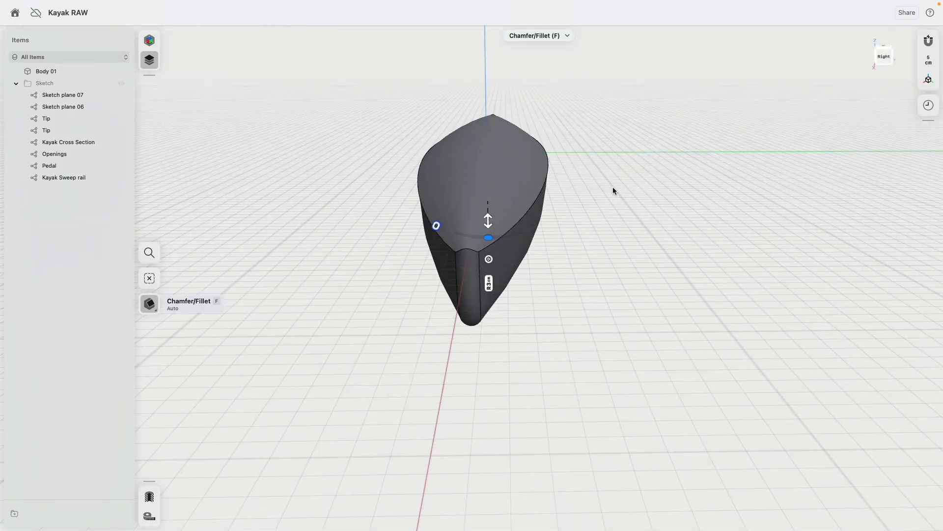
# Step: Change the keel fillet's size type to Chord Width in the history and check the rounded keel
pyautogui.click(929, 105)
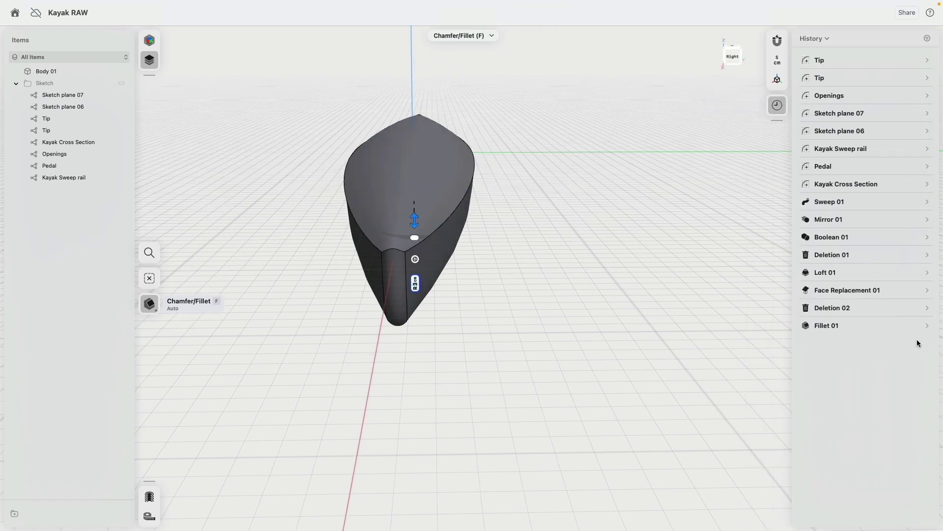
pyautogui.click(926, 327)
pyautogui.click(915, 369)
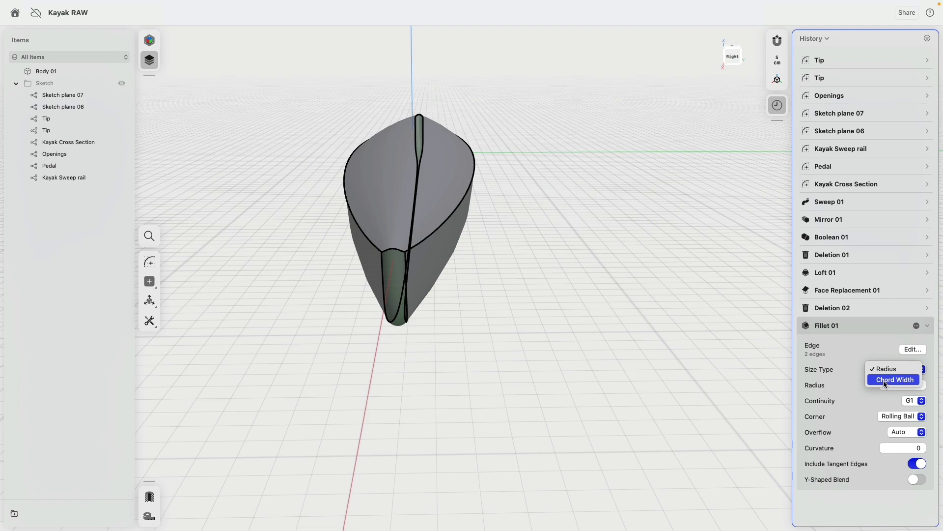
pyautogui.click(883, 380)
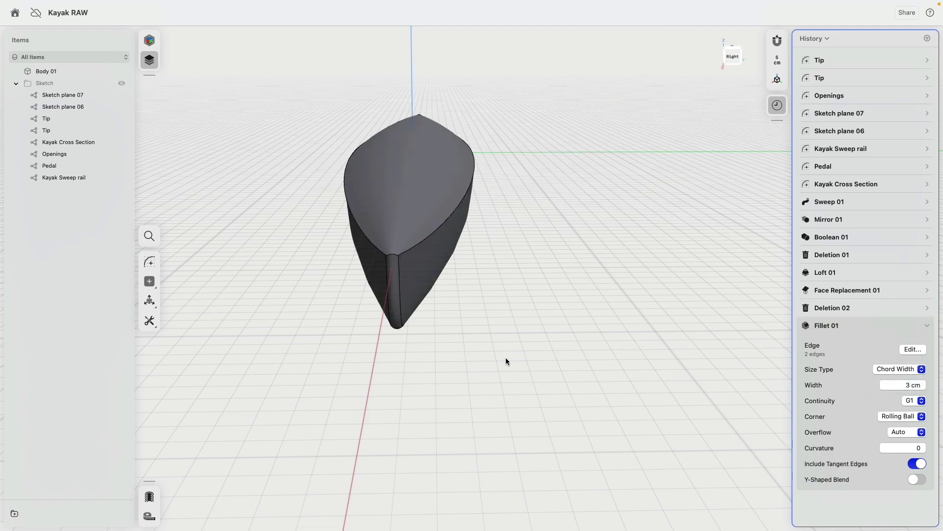
pyautogui.moveTo(470, 377); pyautogui.dragTo(489, 361, button='right')
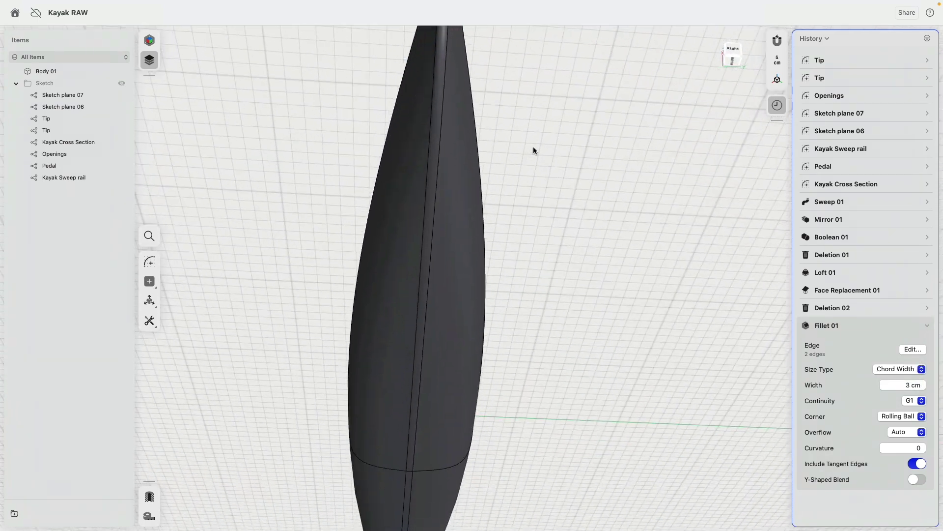
pyautogui.moveTo(534, 150); pyautogui.dragTo(451, 228, button='right')
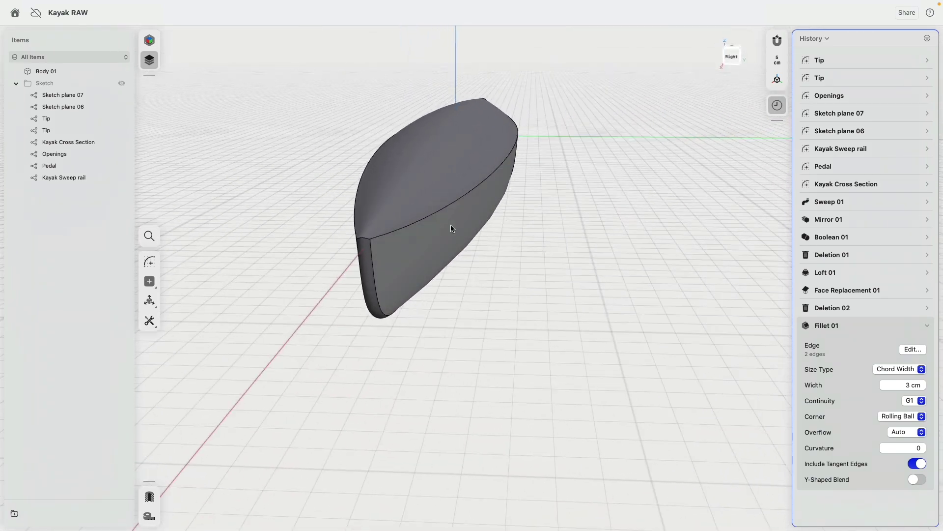
# Step: Fillet all edges around the deck rim, including the short edges at both tips, with a 2 cm radius
pyautogui.click(385, 239)
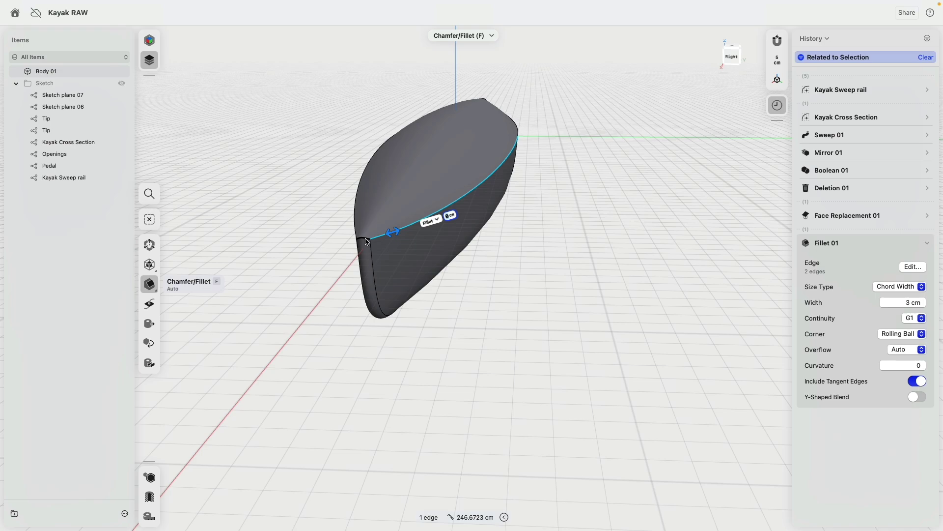
pyautogui.scroll(5, 368, 250)
pyautogui.click(334, 232)
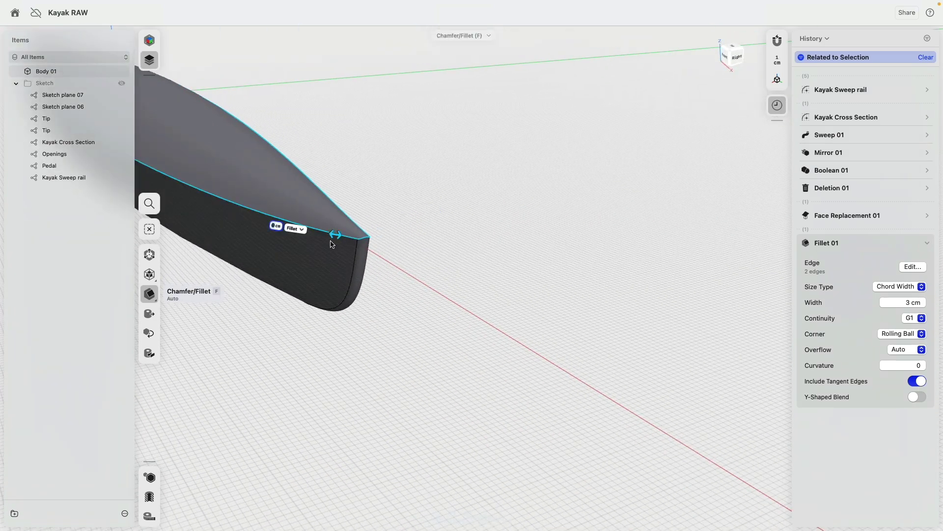
pyautogui.moveTo(333, 243); pyautogui.dragTo(373, 252, button='right')
pyautogui.scroll(-4, 343, 278)
pyautogui.moveTo(326, 278); pyautogui.dragTo(754, 266, button='middle')
pyautogui.click(409, 274)
pyautogui.click(409, 273)
pyautogui.moveTo(409, 274); pyautogui.dragTo(439, 338, button='right')
pyautogui.scroll(2, 439, 337)
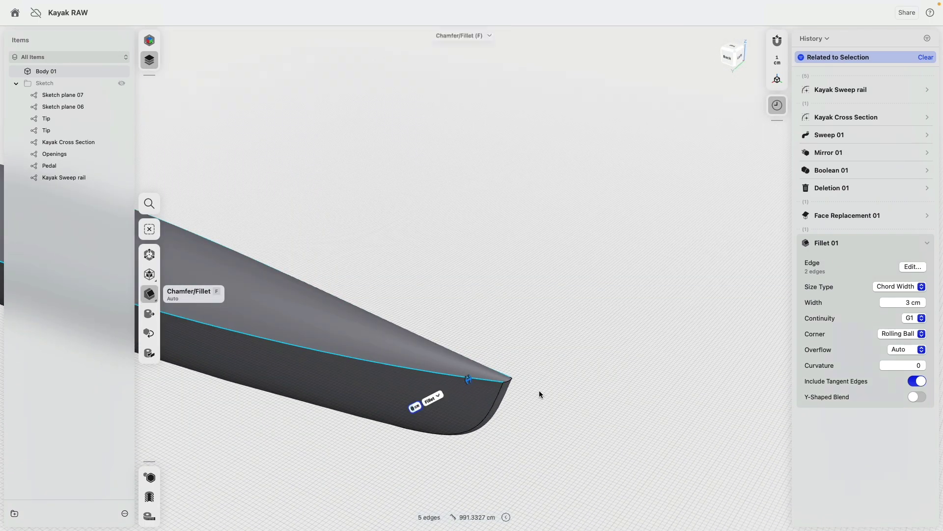
pyautogui.scroll(2, 541, 391)
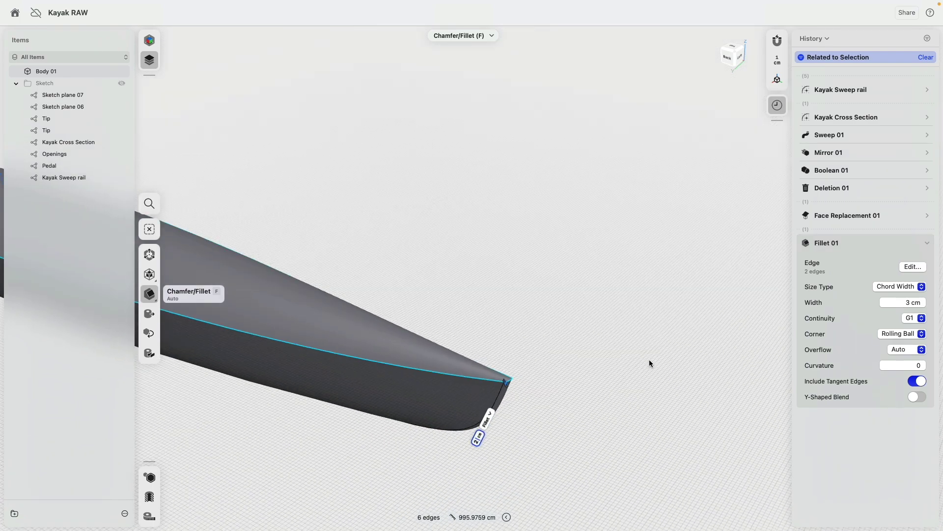
pyautogui.press('Return')
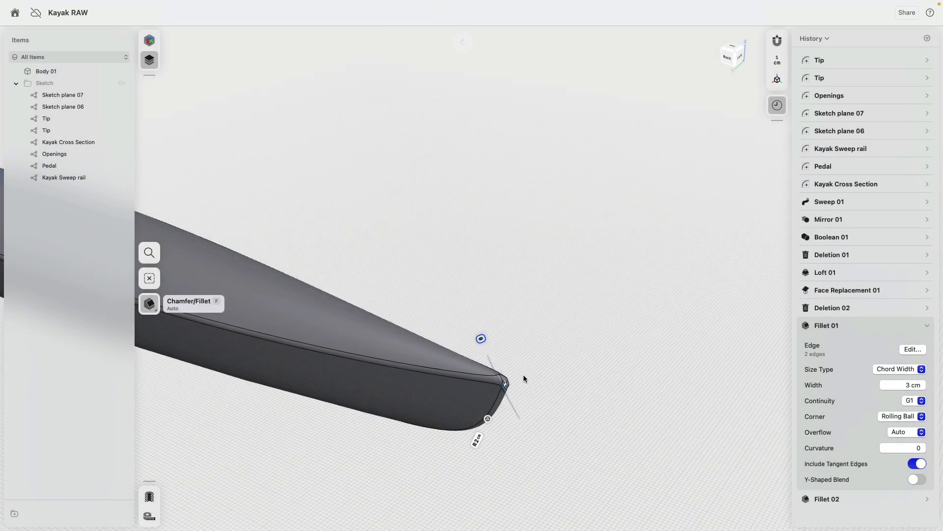
pyautogui.moveTo(523, 374); pyautogui.dragTo(489, 382, button='right')
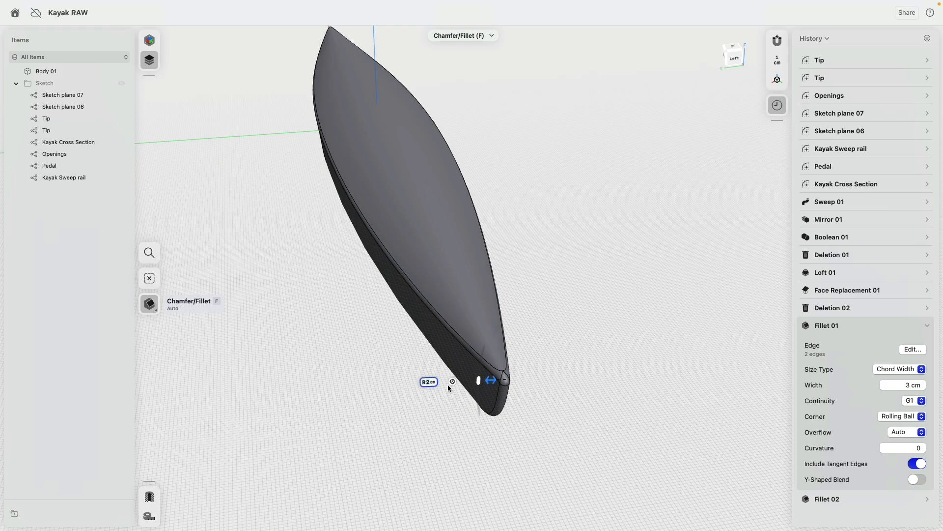
# Step: Set the deck rim fillet's radius to 1 cm, check the rounding at the tip, and finish the fillet
pyautogui.press('Return')
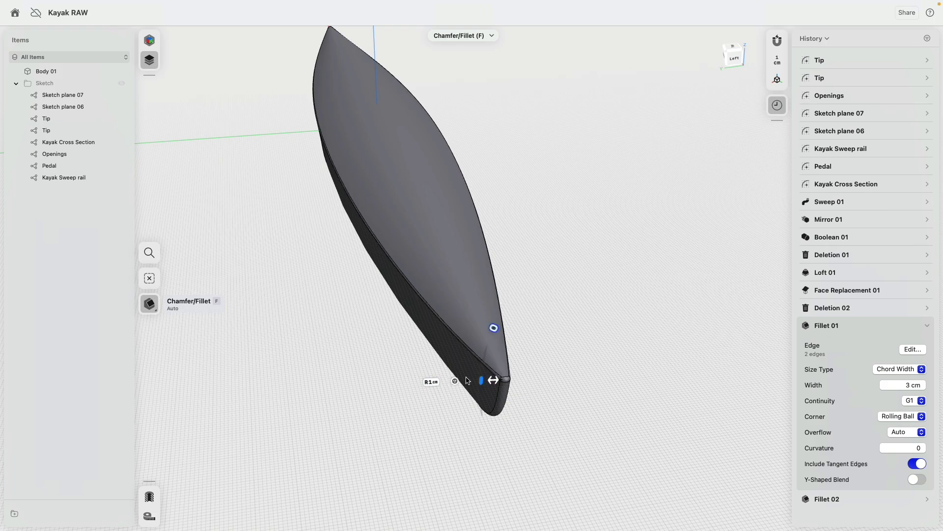
pyautogui.scroll(5, 517, 405)
pyautogui.moveTo(578, 345); pyautogui.dragTo(568, 327, button='right')
pyautogui.scroll(-2, 577, 329)
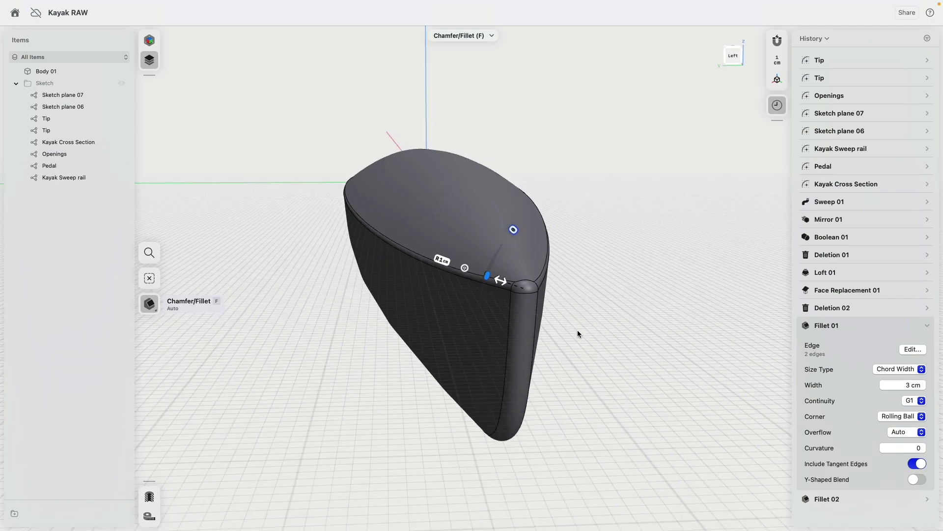
pyautogui.press('Escape')
# Step: Show the Sketch folder so that the opening and paddle sketches above the hull can be used
pyautogui.scroll(-3, 577, 330)
pyautogui.moveTo(379, 353); pyautogui.dragTo(334, 346, button='right')
pyautogui.scroll(-2, 334, 346)
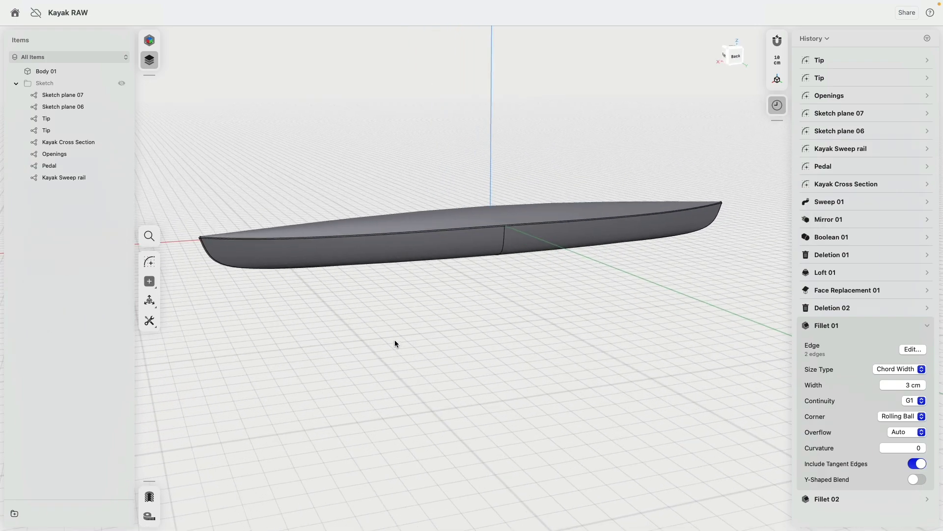
pyautogui.click(121, 83)
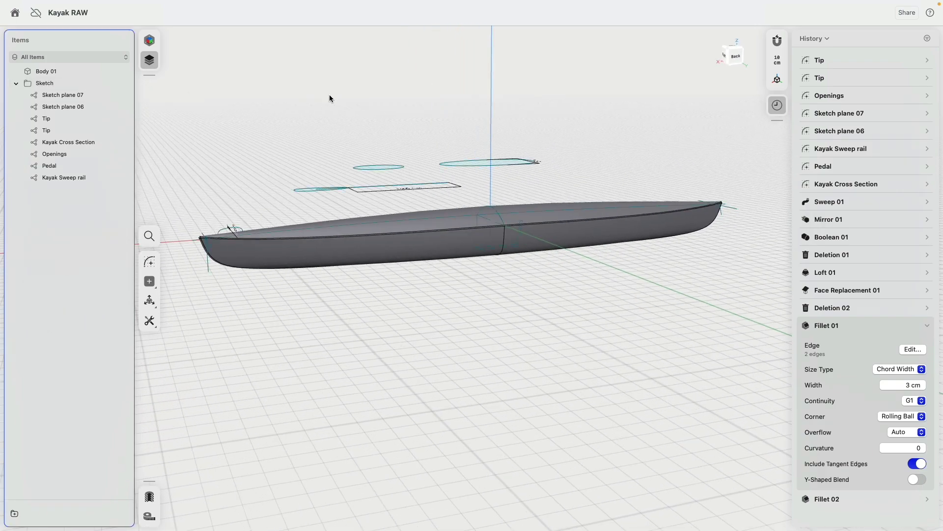
pyautogui.moveTo(384, 100)
pyautogui.mouseDown(button='right')
pyautogui.moveTo(385, 130)
pyautogui.moveTo(375, 130)
pyautogui.mouseUp(button='right')
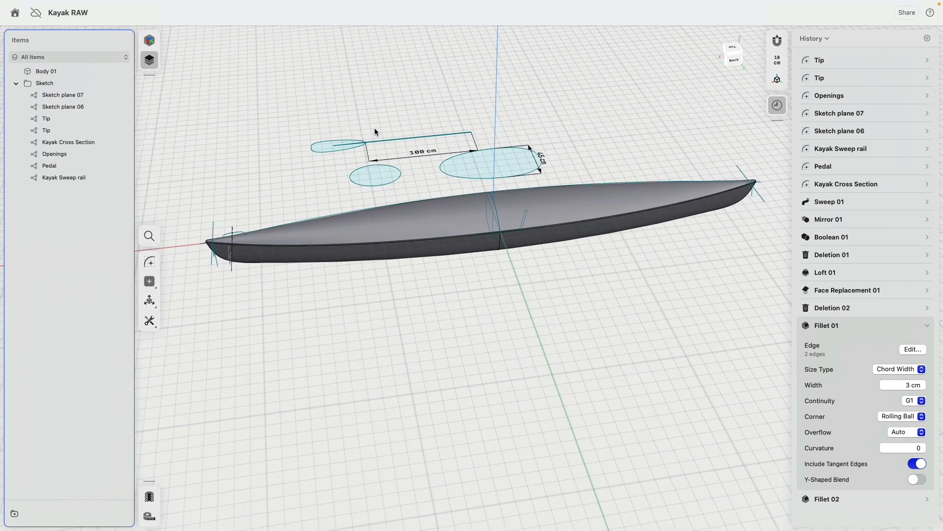
pyautogui.moveTo(374, 128); pyautogui.dragTo(374, 131, button='right')
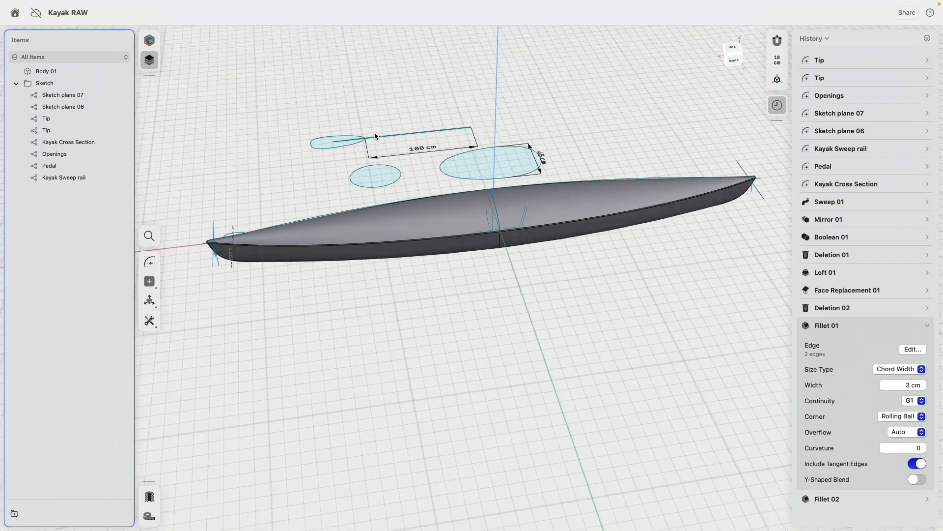
# Step: Extrude both oval opening profiles 50 cm downward to cut them out of the kayak body
pyautogui.click(385, 175)
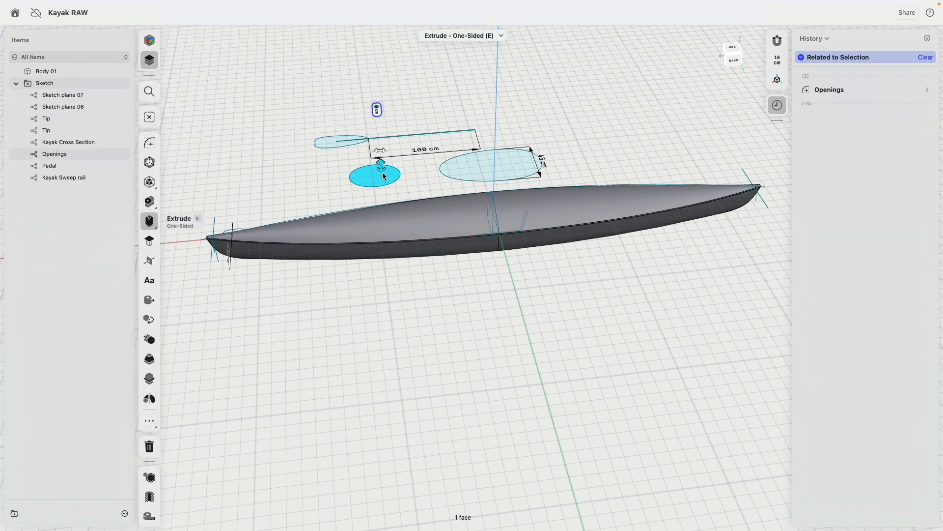
pyautogui.click(451, 166)
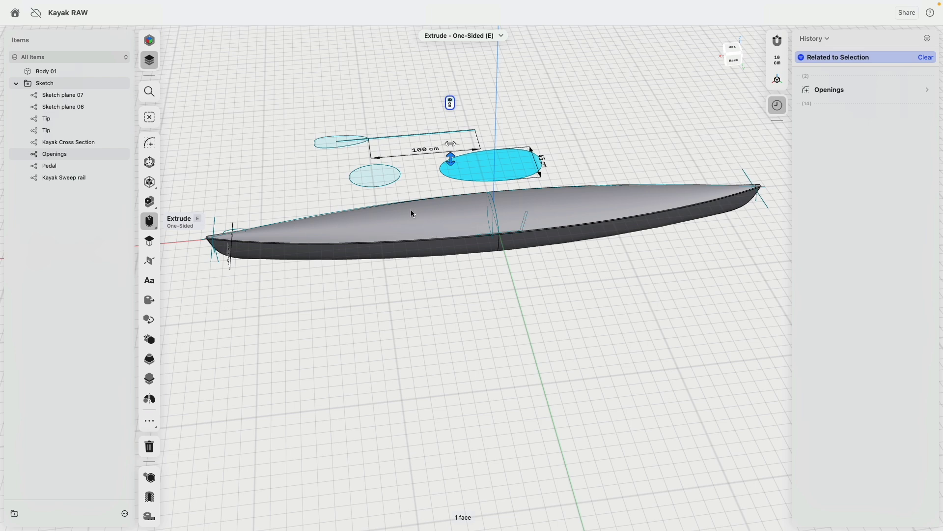
pyautogui.click(379, 174)
pyautogui.scroll(-3, 401, 183)
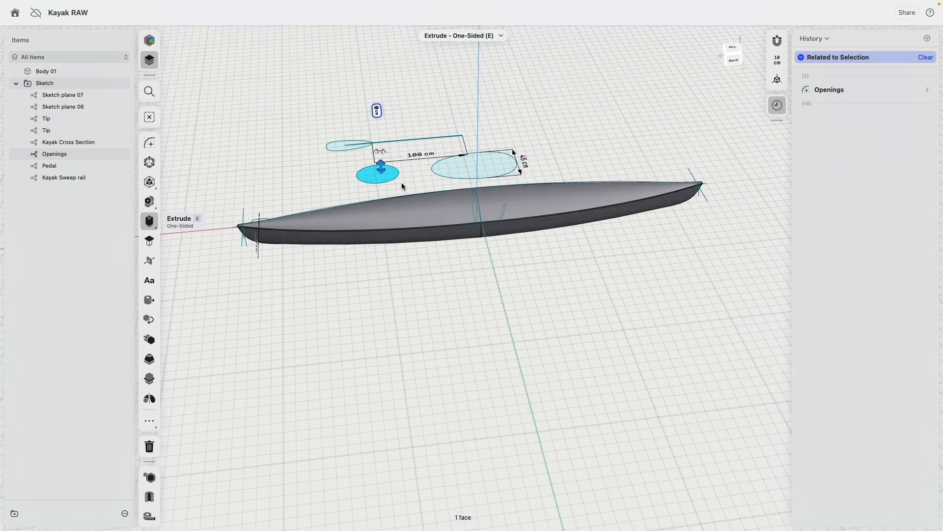
pyautogui.scroll(4, 403, 183)
pyautogui.moveTo(404, 181); pyautogui.dragTo(407, 156, button='right')
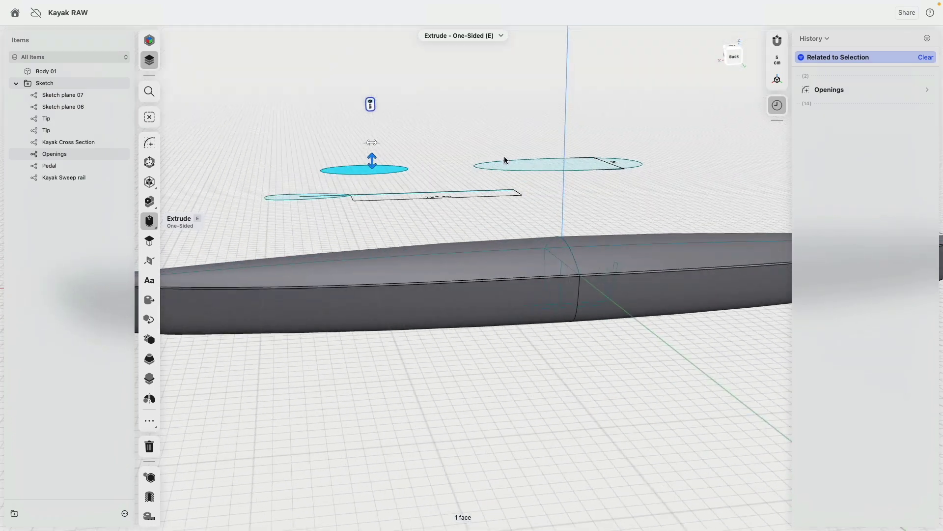
pyautogui.click(526, 164)
pyautogui.moveTo(529, 155); pyautogui.dragTo(532, 263)
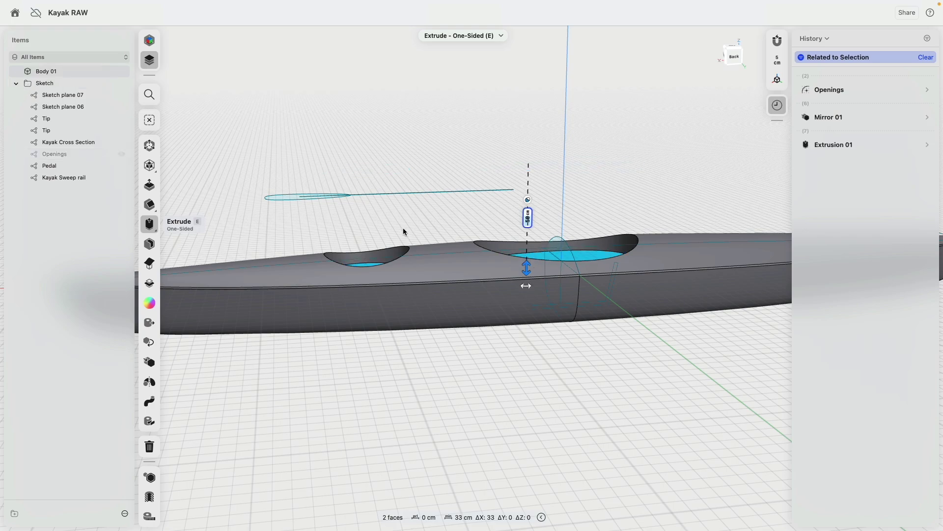
pyautogui.moveTo(403, 228)
pyautogui.mouseDown(button='right')
pyautogui.moveTo(408, 265)
pyautogui.moveTo(480, 267)
pyautogui.moveTo(438, 260)
pyautogui.mouseUp(button='right')
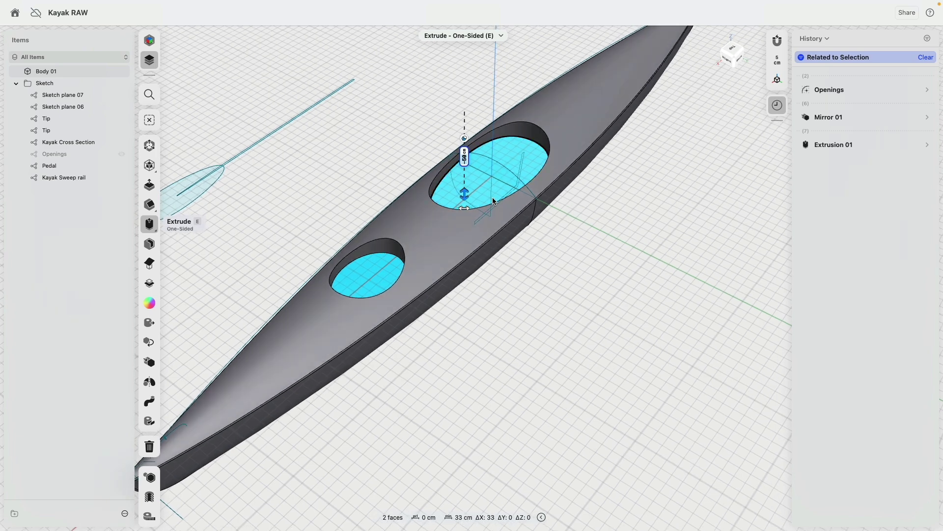
pyautogui.scroll(3, 498, 205)
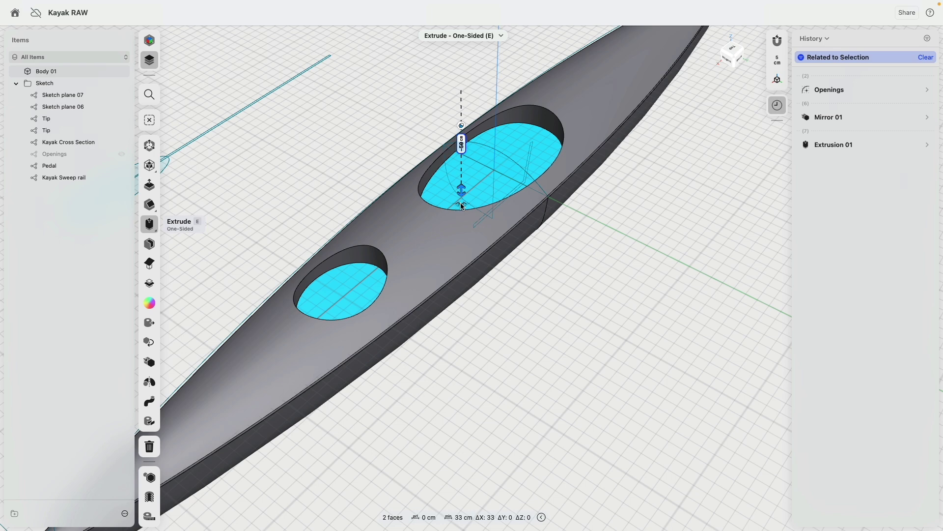
# Step: Give the openings' extrusion a 5° draft angle and check the tapered walls from above
pyautogui.moveTo(463, 204)
pyautogui.mouseDown()
pyautogui.moveTo(454, 203)
pyautogui.moveTo(465, 207)
pyautogui.mouseUp()
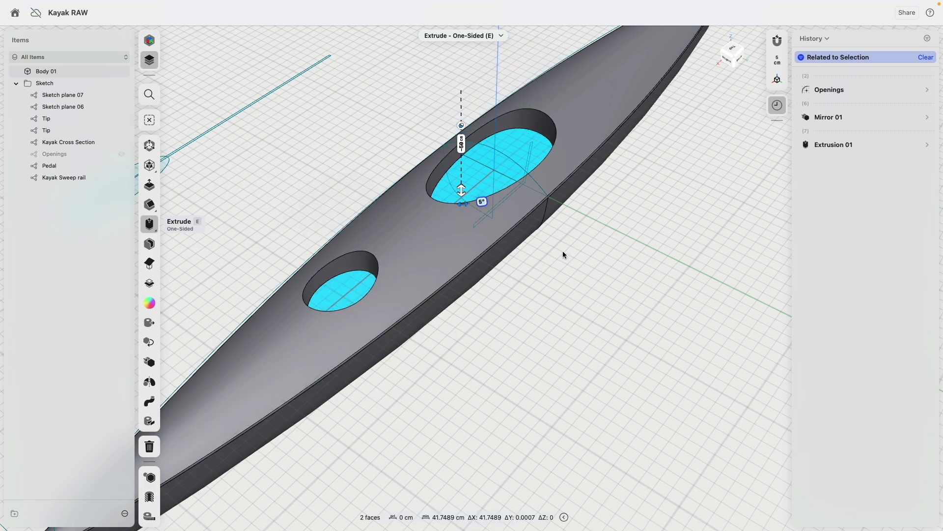
pyautogui.moveTo(563, 254); pyautogui.dragTo(597, 281, button='right')
pyautogui.click(736, 54)
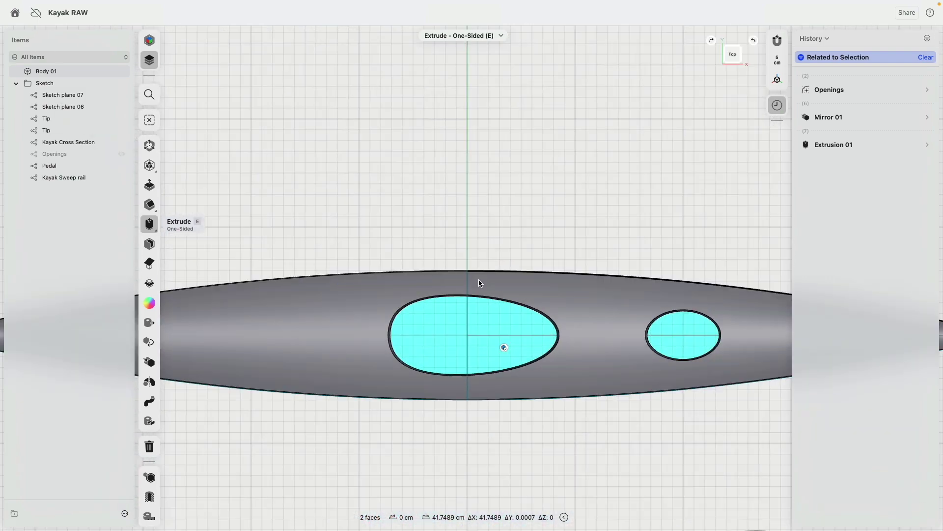
pyautogui.scroll(5, 479, 279)
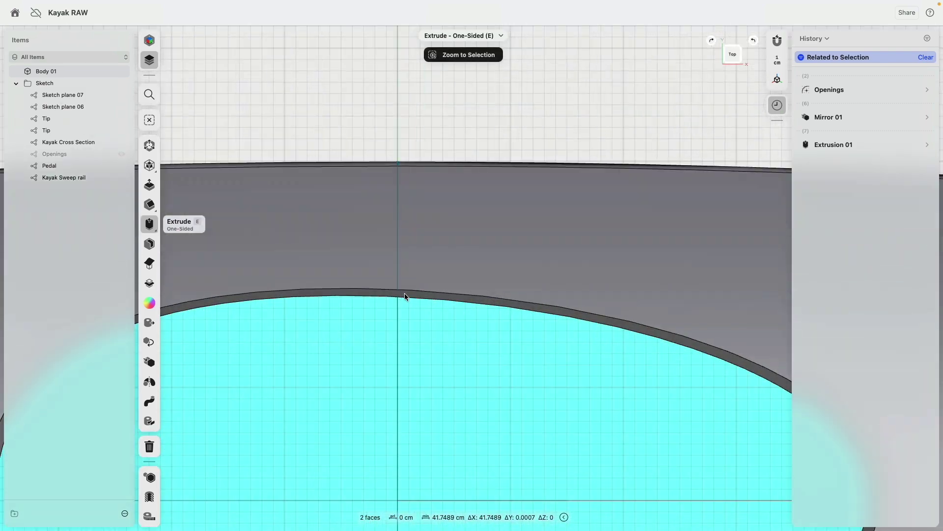
pyautogui.scroll(-1, 406, 293)
pyautogui.scroll(-5, 406, 293)
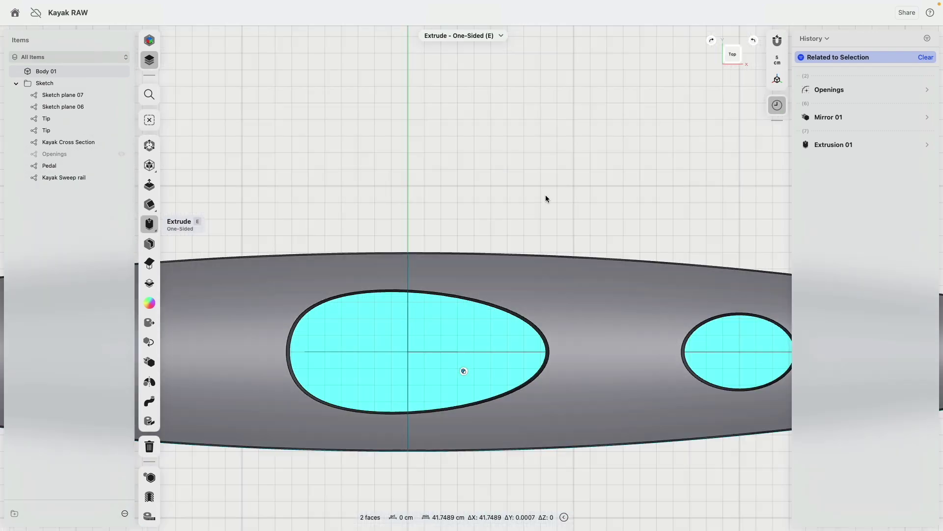
pyautogui.scroll(-2, 545, 202)
pyautogui.moveTo(545, 201); pyautogui.dragTo(512, 225, button='right')
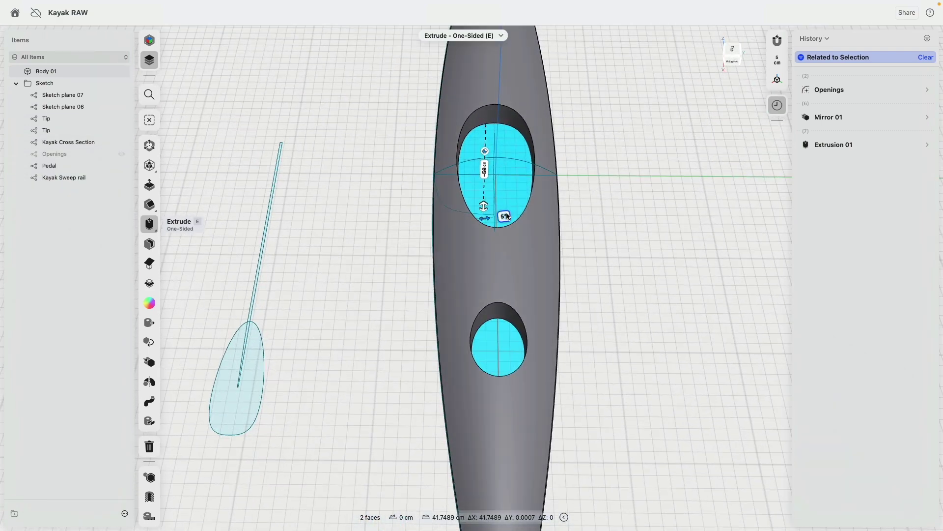
# Step: Try a 10° draft angle on the openings' cut, check it from above, and finish the extrusion with 5°
pyautogui.write('10')
pyautogui.click(732, 48)
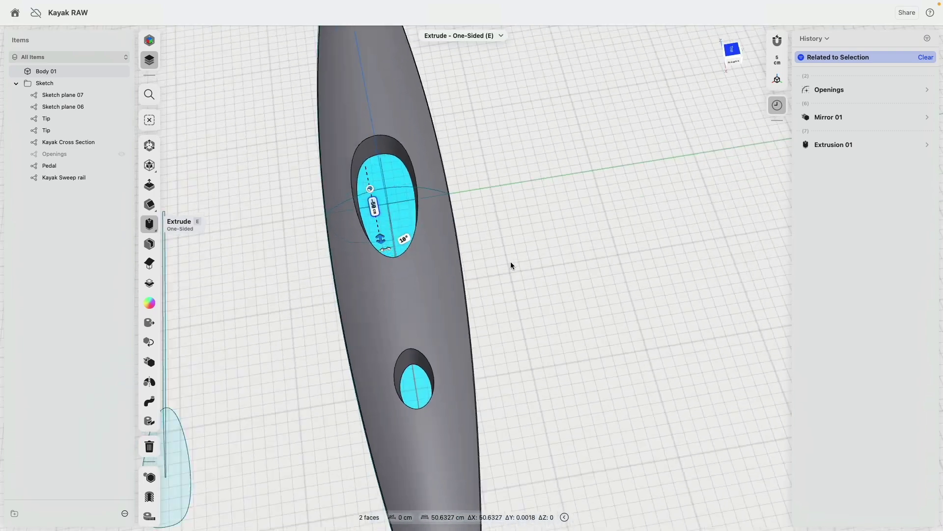
pyautogui.scroll(5, 338, 361)
pyautogui.scroll(-3, 373, 344)
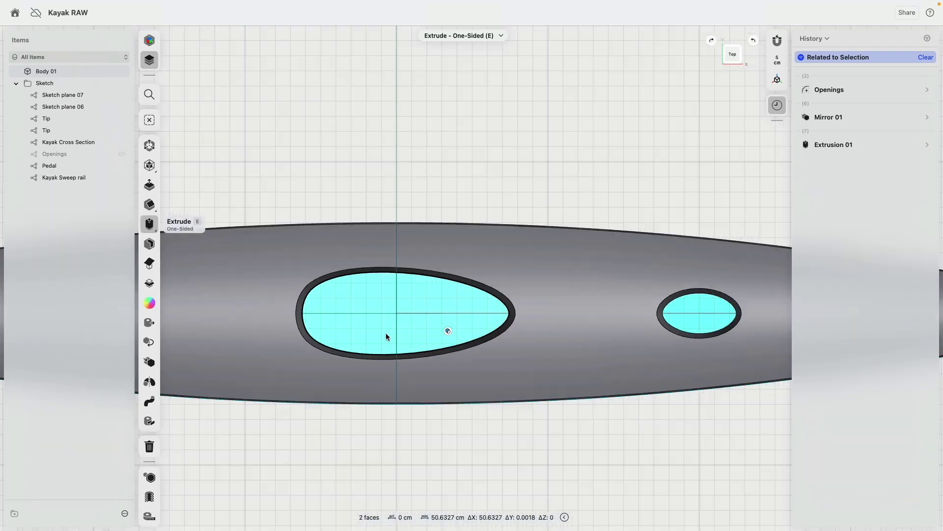
pyautogui.moveTo(473, 281); pyautogui.dragTo(403, 253, button='right')
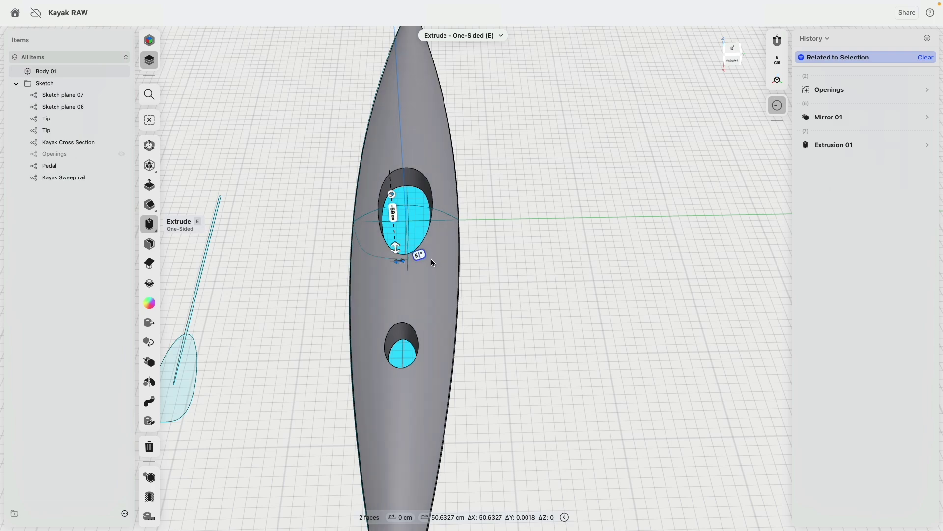
pyautogui.press('Return')
pyautogui.moveTo(517, 303); pyautogui.dragTo(476, 276, button='right')
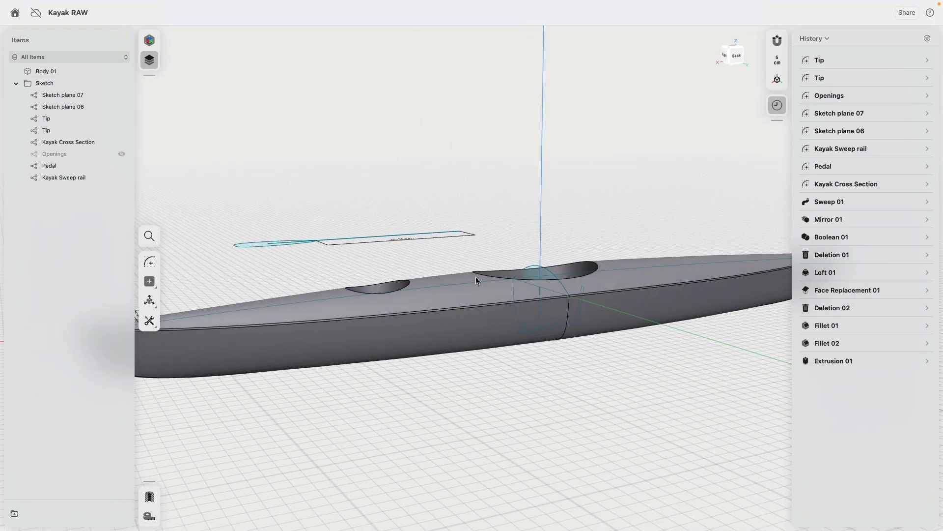
# Step: Show the Openings sketch and move both of its curves vertically down to the kayak's deck
pyautogui.click(121, 154)
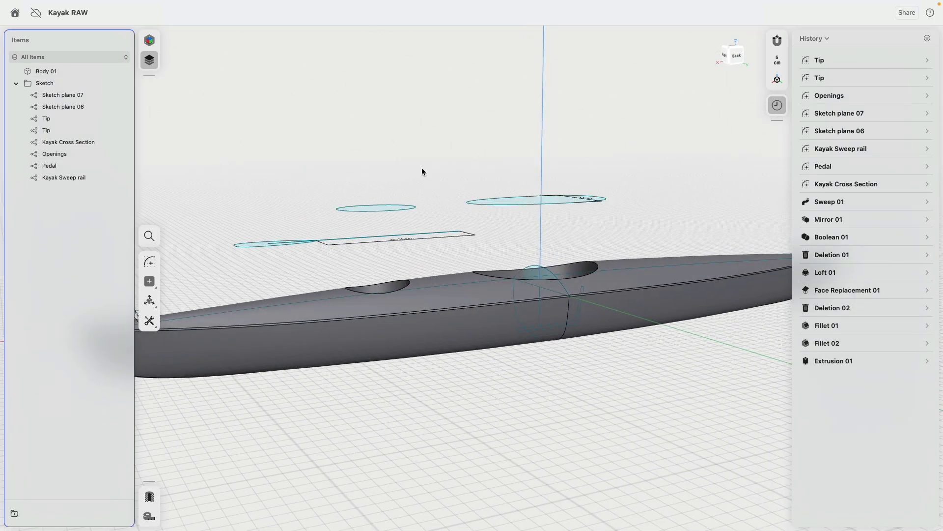
pyautogui.moveTo(421, 167)
pyautogui.mouseDown(button='right')
pyautogui.moveTo(406, 153)
pyautogui.moveTo(419, 118)
pyautogui.mouseUp(button='right')
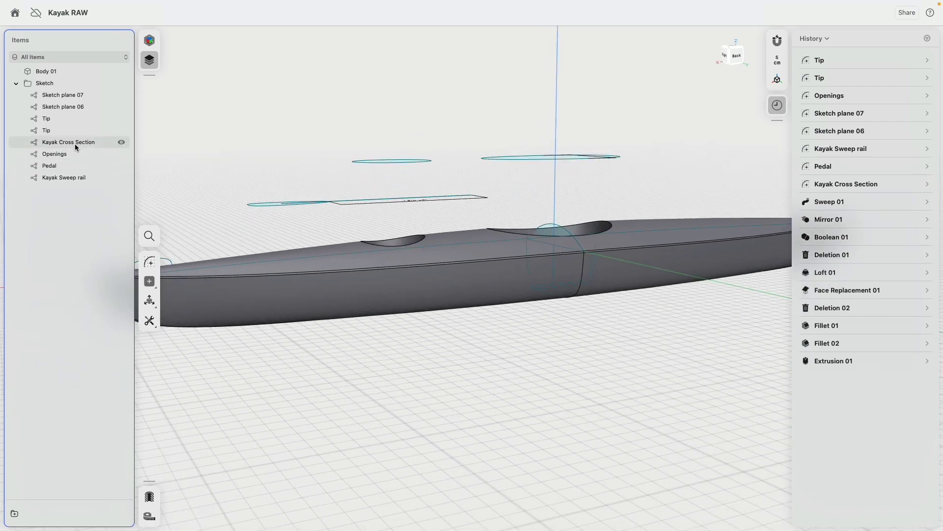
pyautogui.doubleClick(74, 154)
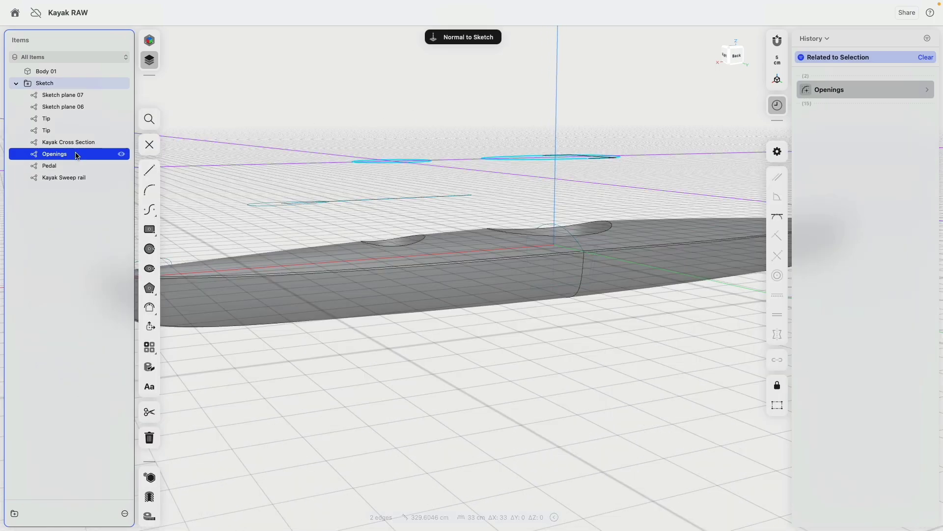
pyautogui.click(183, 327)
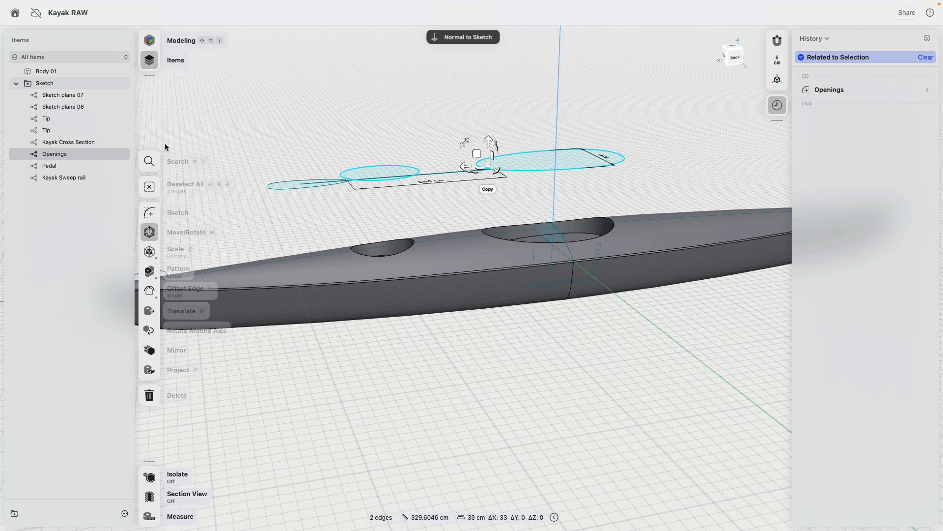
pyautogui.click(738, 62)
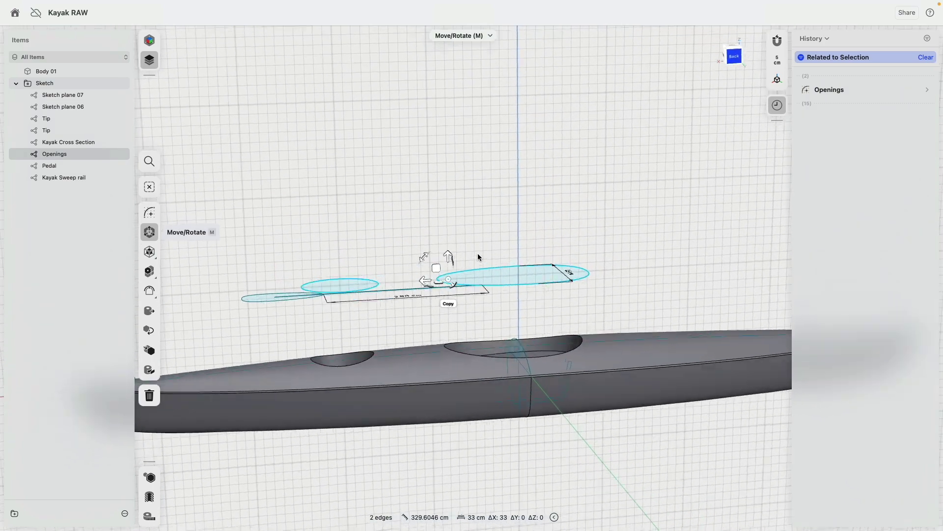
pyautogui.moveTo(446, 210); pyautogui.dragTo(453, 271)
pyautogui.click(405, 198)
pyautogui.moveTo(405, 199); pyautogui.dragTo(443, 237, button='right')
pyautogui.moveTo(481, 138); pyautogui.dragTo(509, 157, button='right')
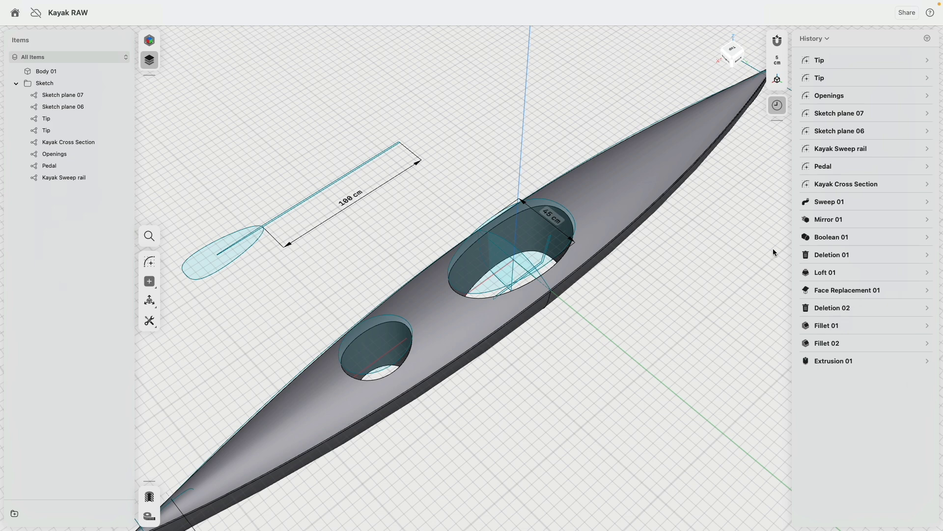
# Step: Delete the openings' extrusion, Extrusion 01, from the history
pyautogui.click(927, 362)
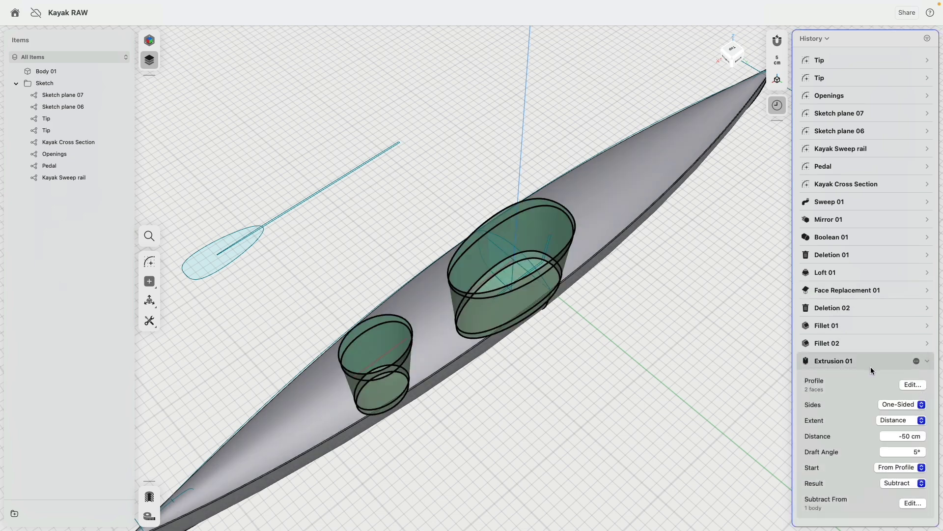
pyautogui.rightClick(856, 368)
pyautogui.click(885, 416)
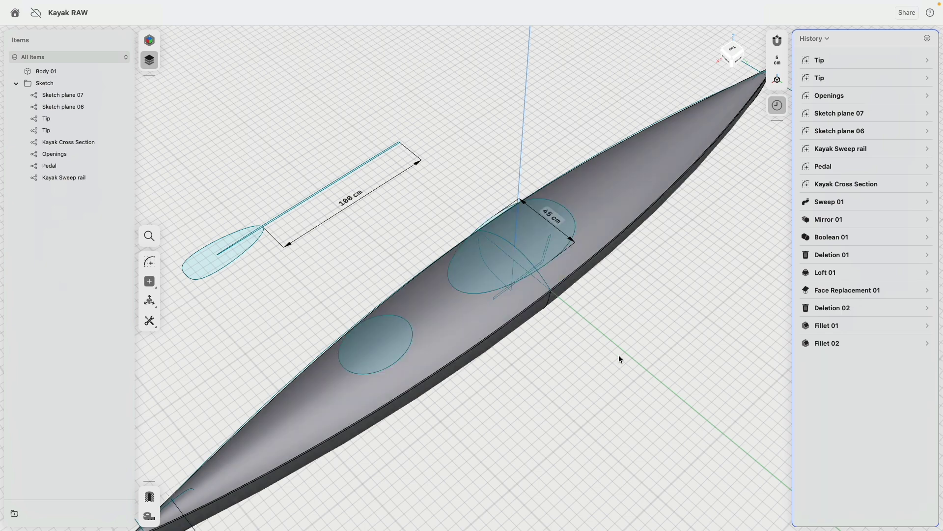
# Step: Extrude both Openings sketch profiles downward together to cut the cockpit and hatch recesses into the deck
pyautogui.moveTo(483, 401); pyautogui.dragTo(425, 331, button='right')
pyautogui.click(402, 313)
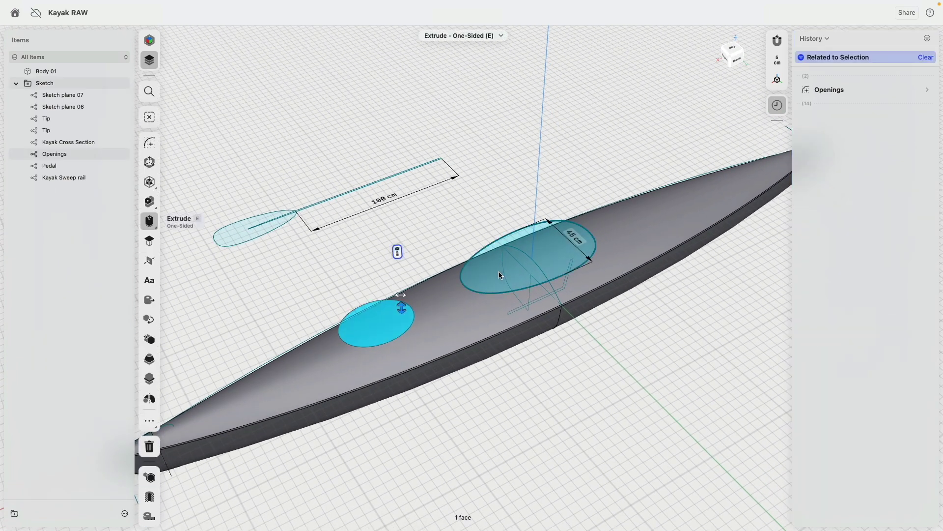
pyautogui.click(485, 272)
pyautogui.moveTo(484, 271); pyautogui.dragTo(471, 217, button='right')
pyautogui.scroll(3, 472, 216)
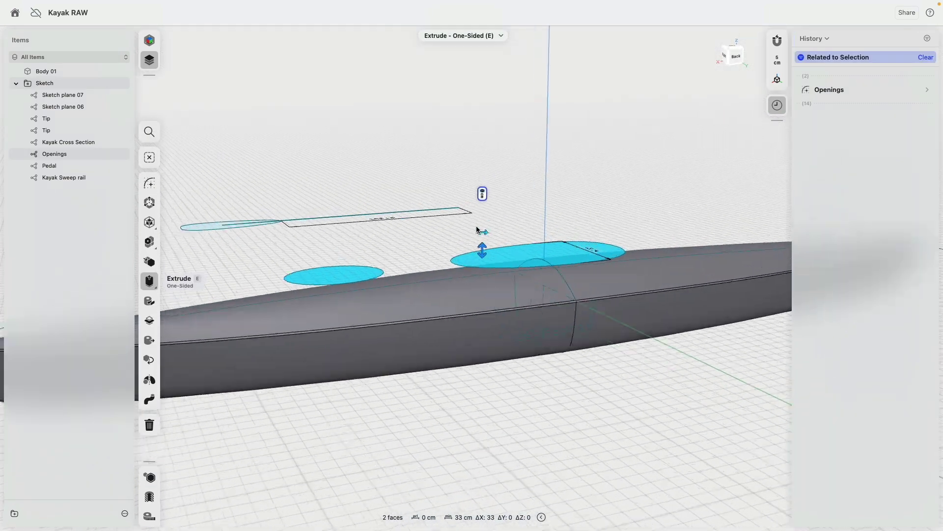
pyautogui.moveTo(494, 267); pyautogui.dragTo(479, 130, button='right')
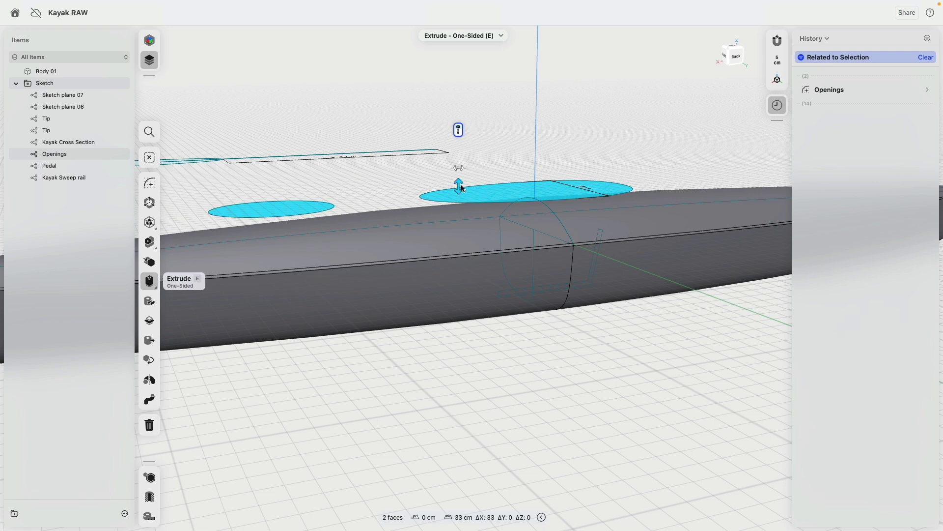
pyautogui.moveTo(458, 186); pyautogui.dragTo(469, 235)
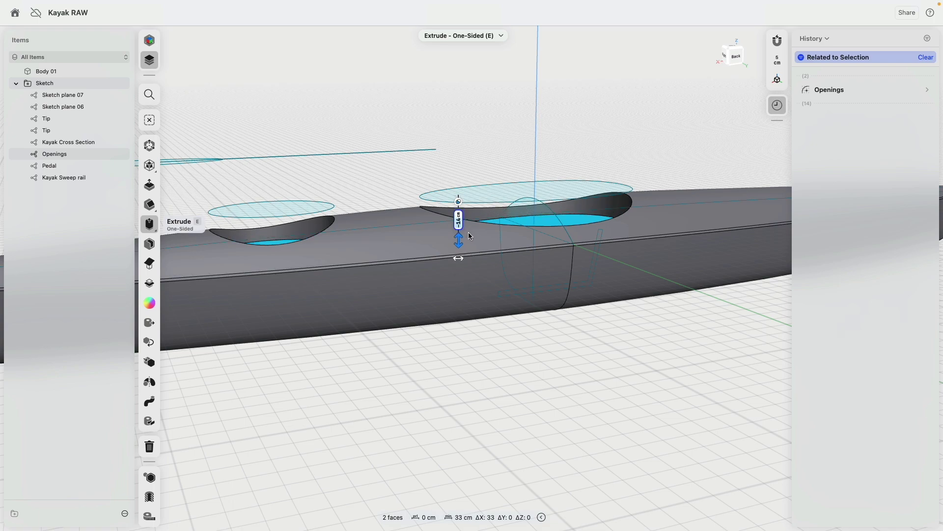
pyautogui.moveTo(461, 140); pyautogui.dragTo(494, 173, button='right')
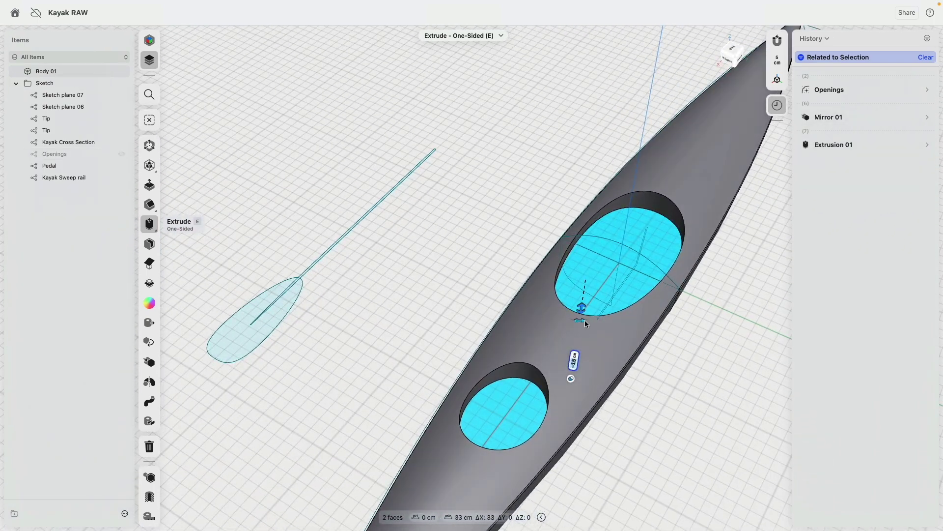
# Step: Give the openings' cut a 10° draft angle, check the tapered walls from above, and finish the extrusion
pyautogui.moveTo(586, 322); pyautogui.dragTo(588, 325)
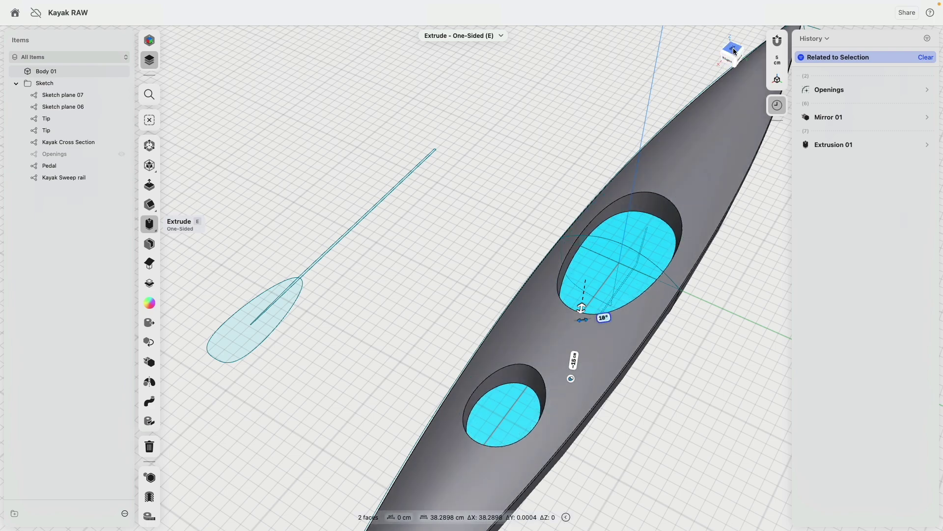
pyautogui.click(731, 47)
pyautogui.scroll(5, 489, 349)
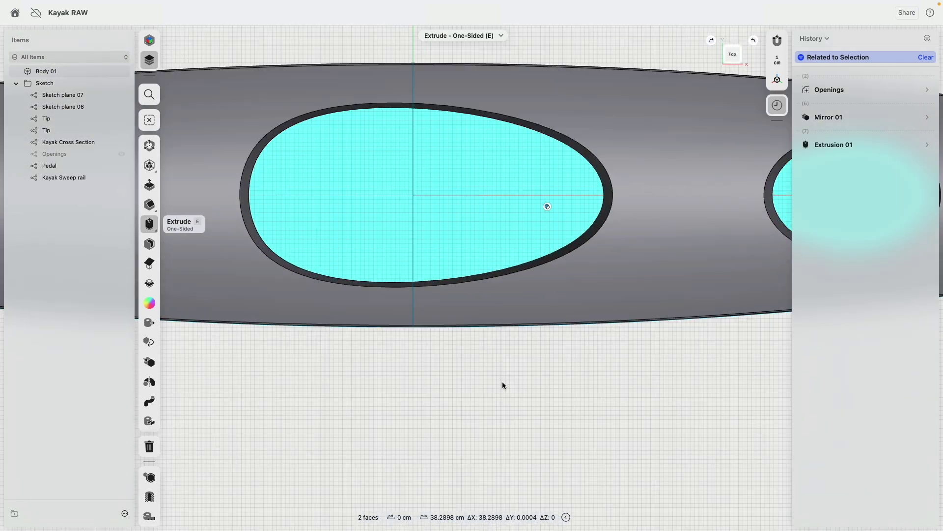
pyautogui.scroll(-3, 502, 385)
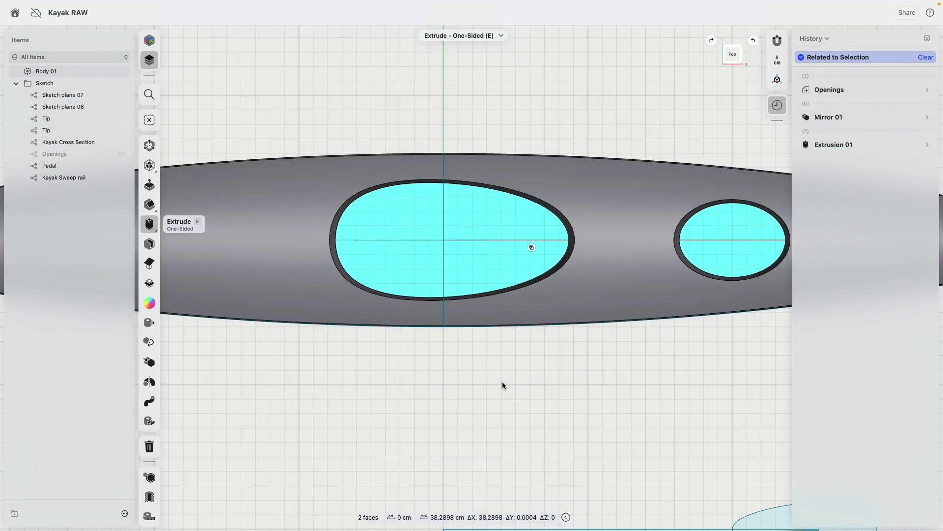
pyautogui.moveTo(474, 392); pyautogui.dragTo(527, 298, button='right')
pyautogui.click(581, 302)
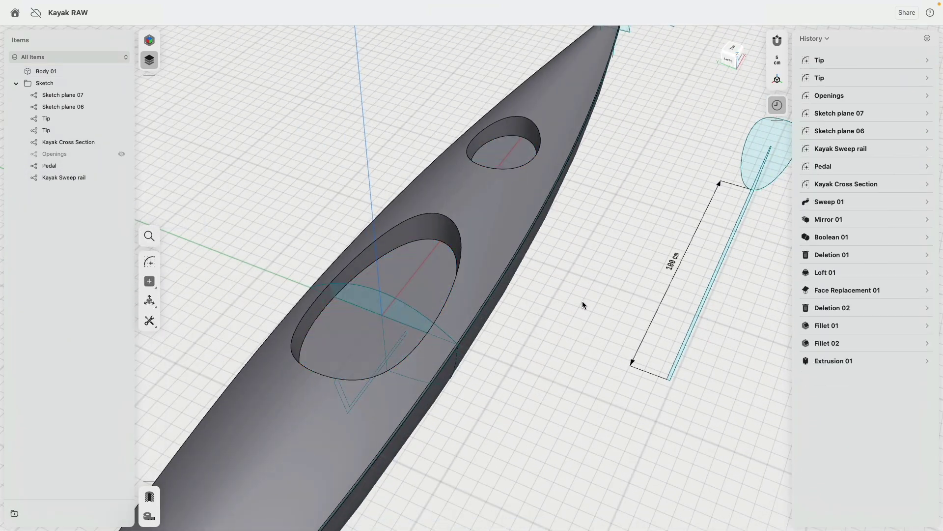
# Step: Hide the Sketch folder and fillet the upper rim edges of both openings with a 1 cm radius
pyautogui.scroll(-2, 582, 301)
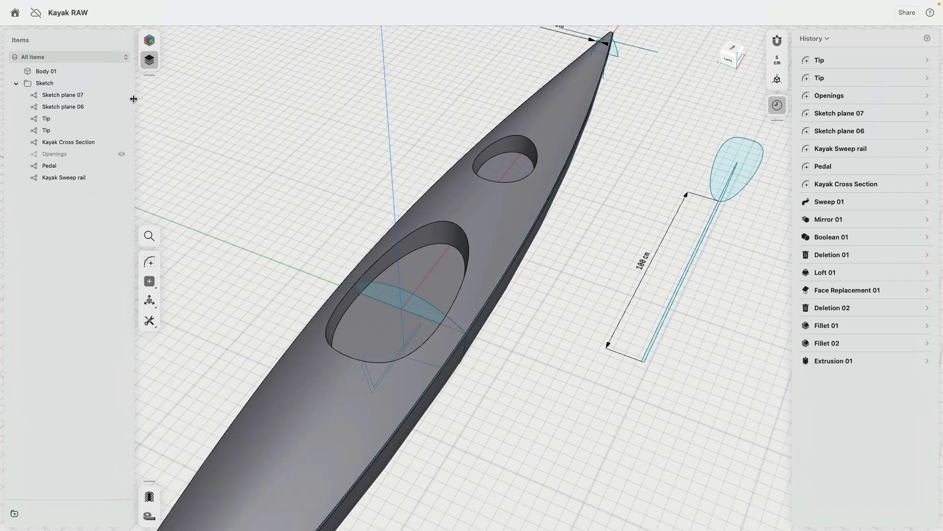
pyautogui.click(120, 82)
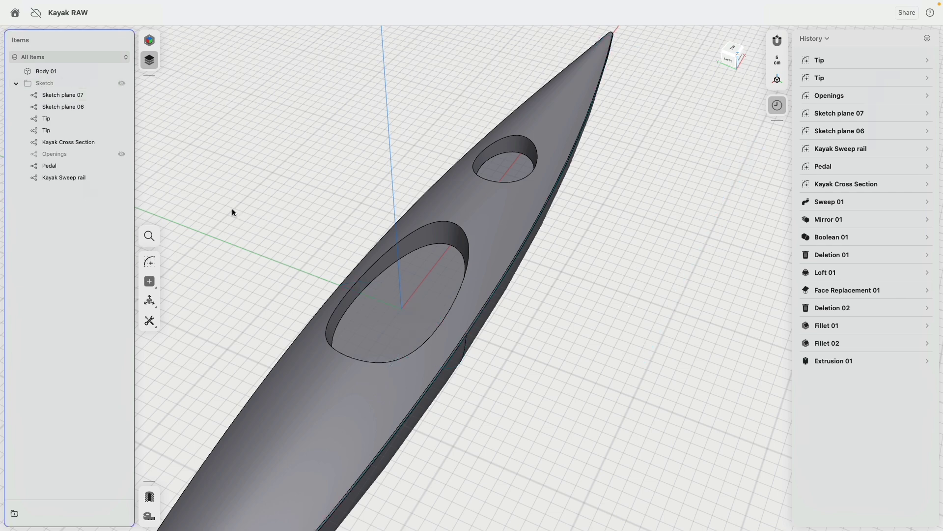
pyautogui.click(437, 221)
pyautogui.click(438, 224)
pyautogui.click(493, 179)
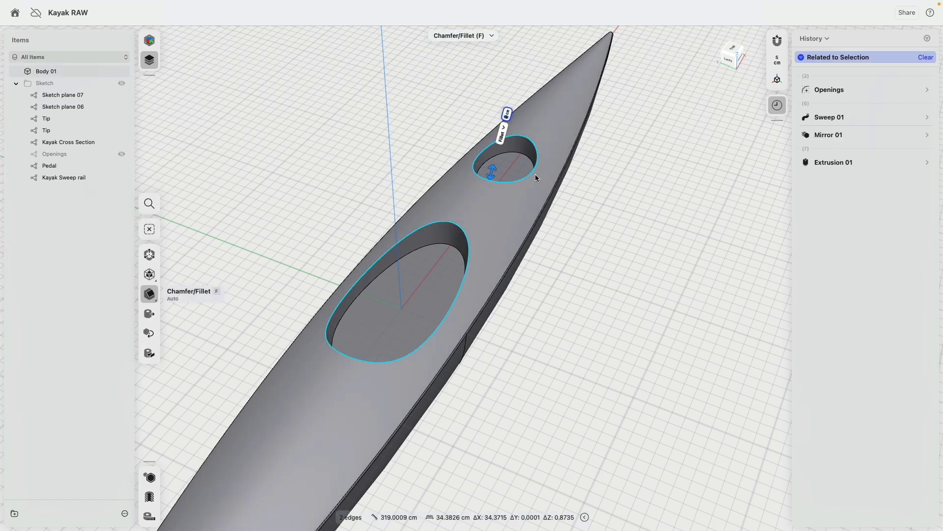
pyautogui.write('1')
pyautogui.press('Return')
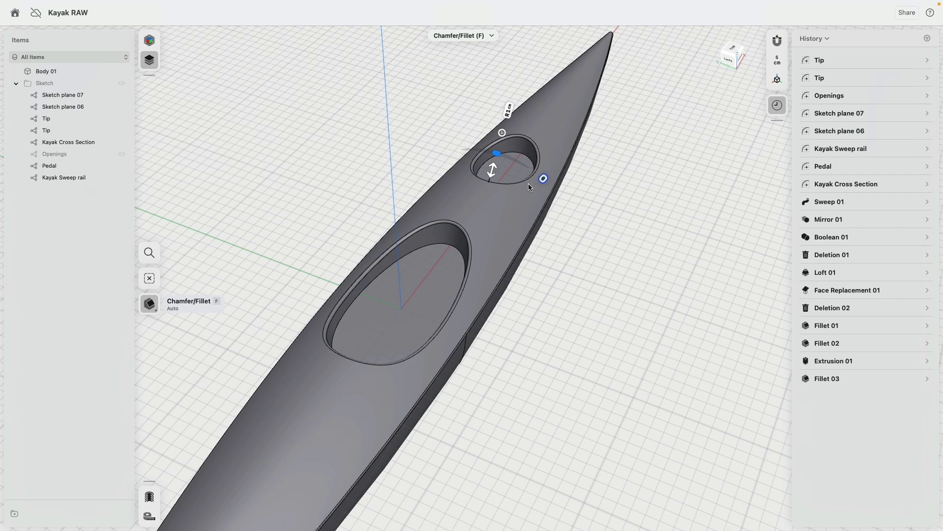
pyautogui.moveTo(513, 187); pyautogui.dragTo(530, 237, button='right')
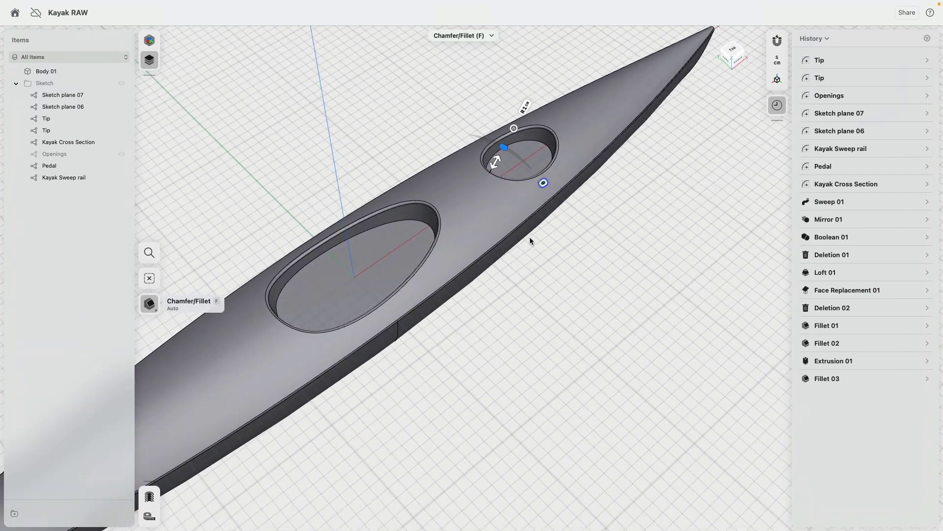
pyautogui.click(420, 219)
pyautogui.click(647, 267)
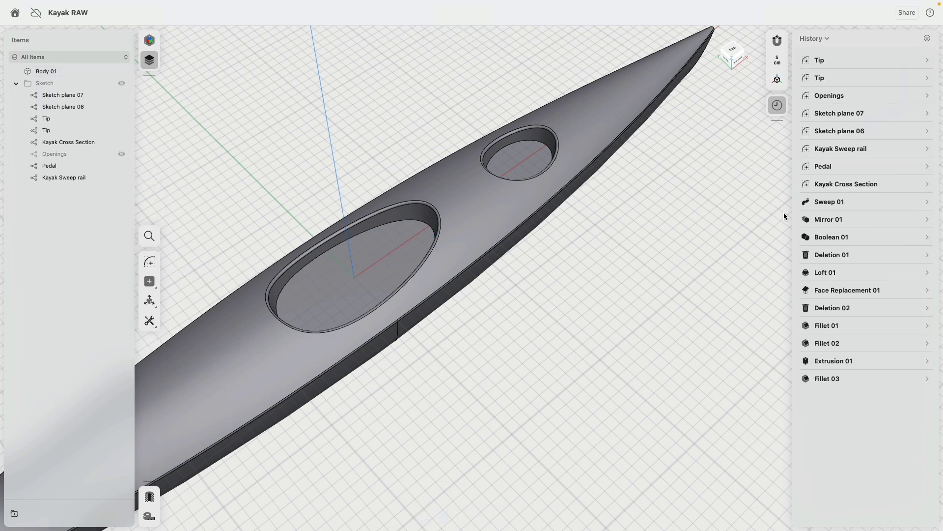
# Step: Add the bottom edges of both recesses to the edge selection of Fillet 03
pyautogui.click(926, 379)
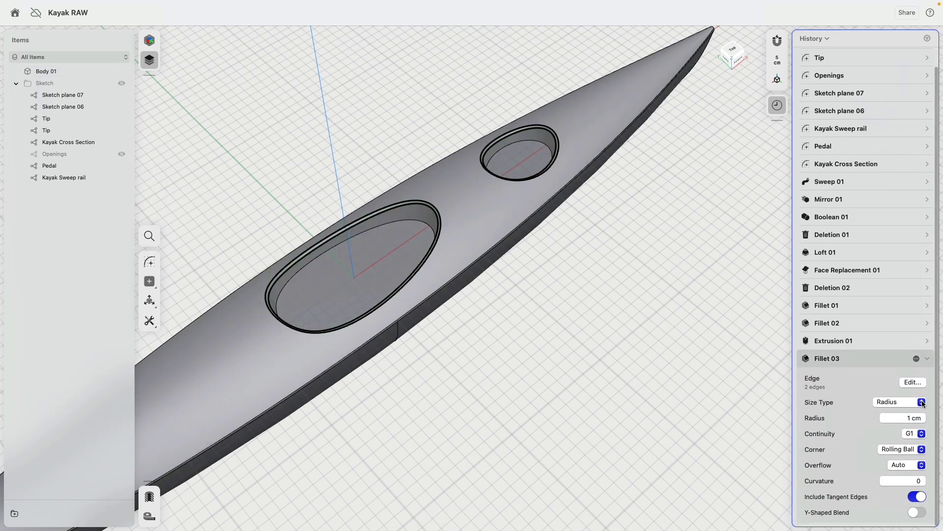
pyautogui.click(913, 383)
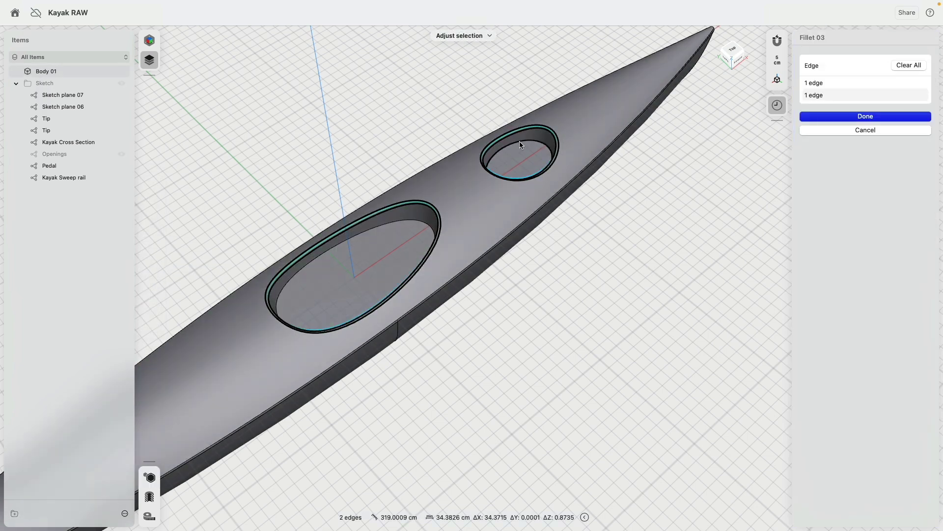
pyautogui.click(520, 144)
pyautogui.click(397, 222)
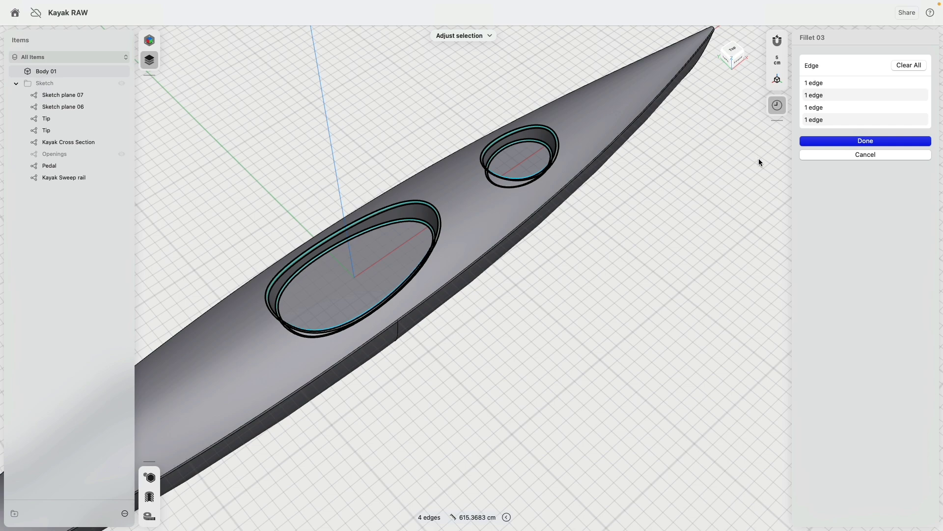
pyautogui.click(842, 145)
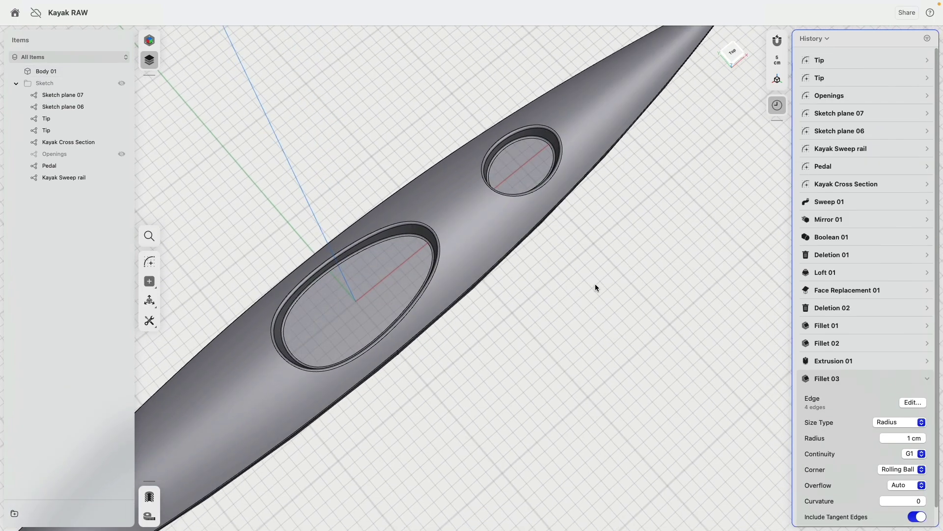
# Step: Shell the kayak body to a 0.5 cm wall thickness, removing the floor faces of both openings
pyautogui.moveTo(596, 284)
pyautogui.mouseDown(button='right')
pyautogui.moveTo(595, 275)
pyautogui.moveTo(591, 282)
pyautogui.mouseUp(button='right')
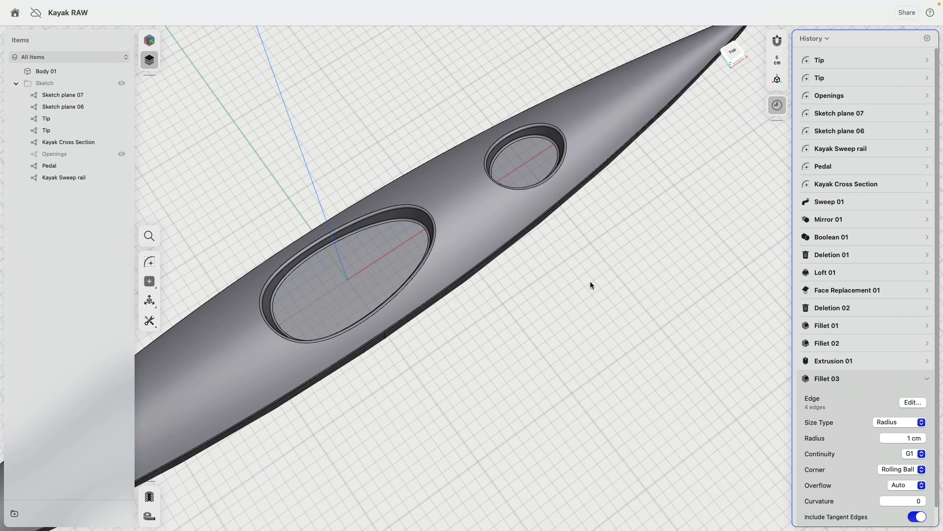
pyautogui.moveTo(590, 282); pyautogui.dragTo(591, 273, button='right')
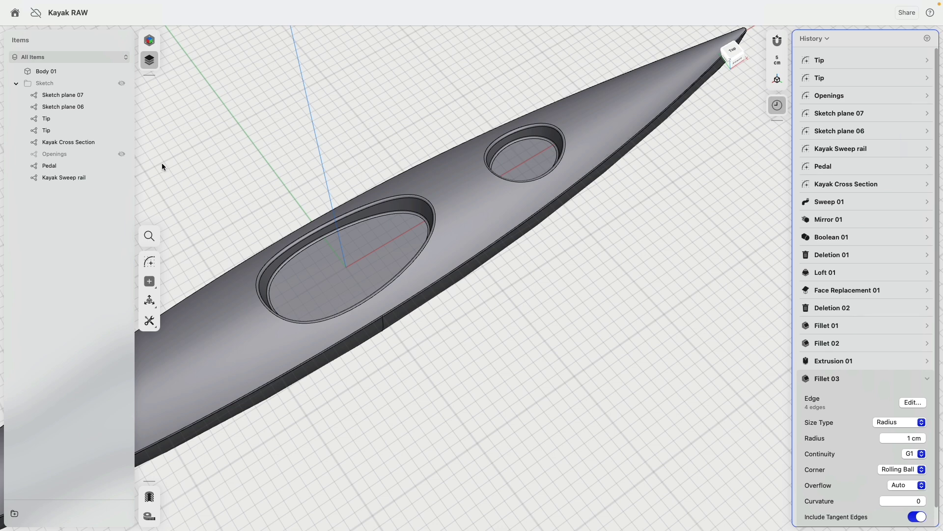
pyautogui.click(331, 282)
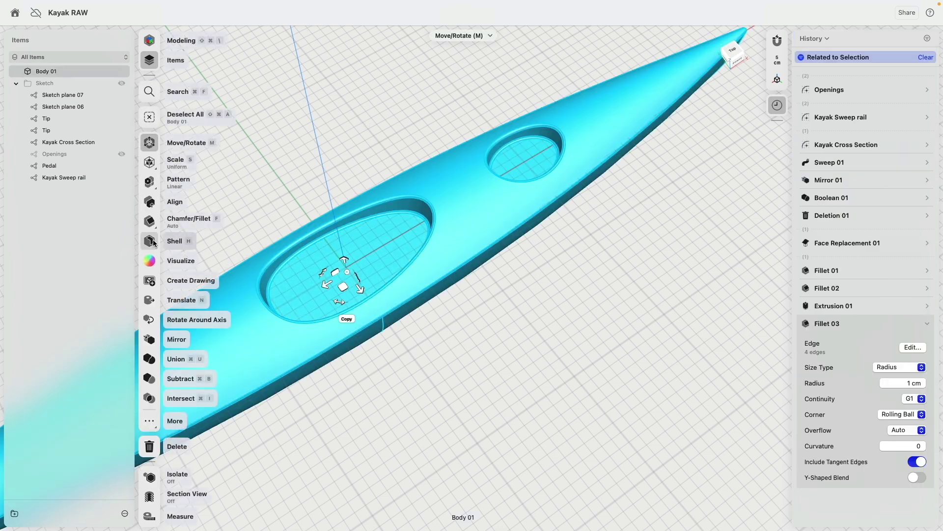
pyautogui.click(269, 179)
pyautogui.click(310, 262)
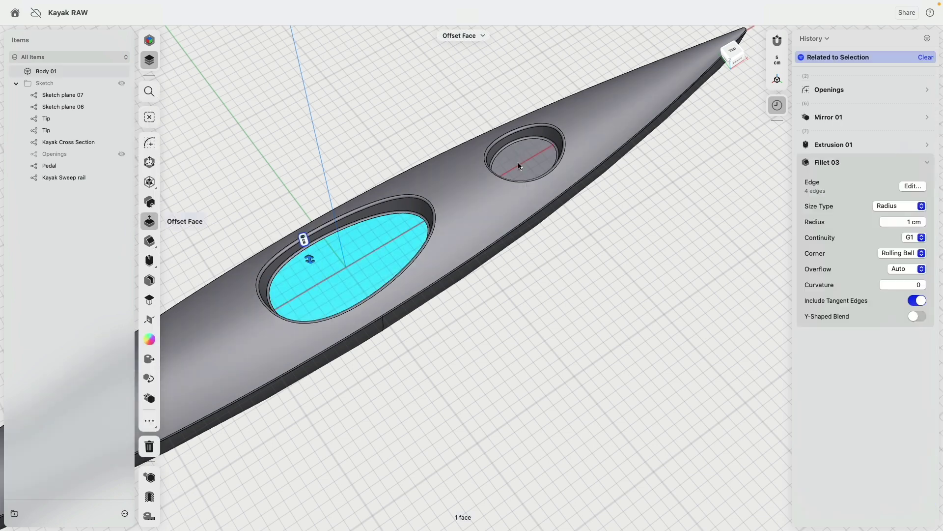
pyautogui.click(519, 165)
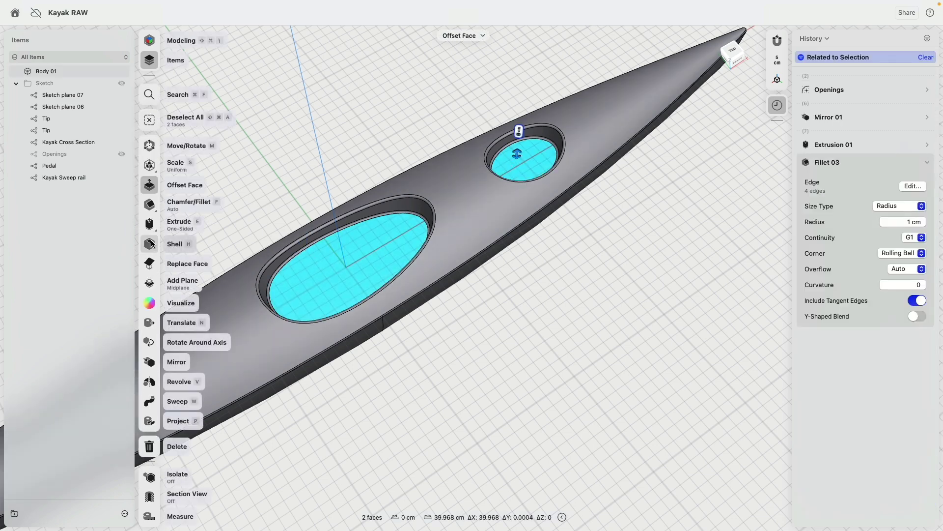
pyautogui.click(151, 243)
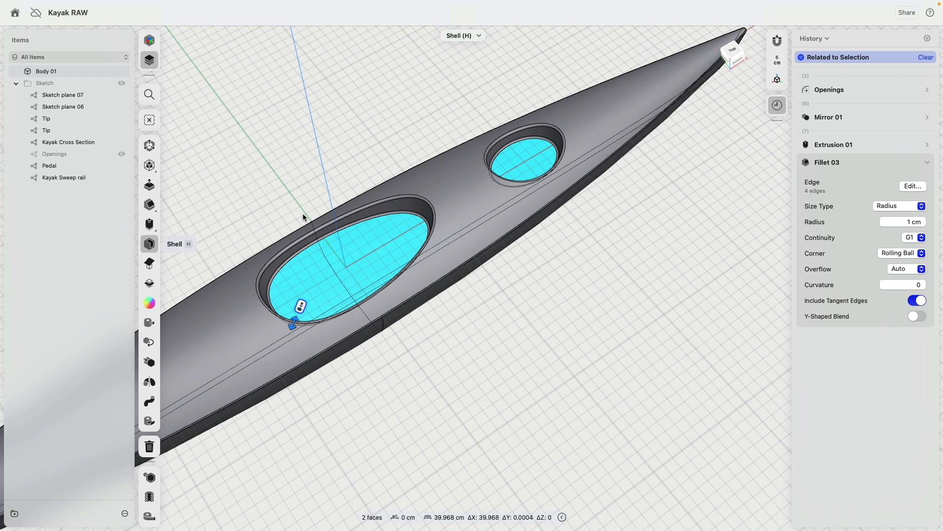
pyautogui.write('.5')
pyautogui.press('Return')
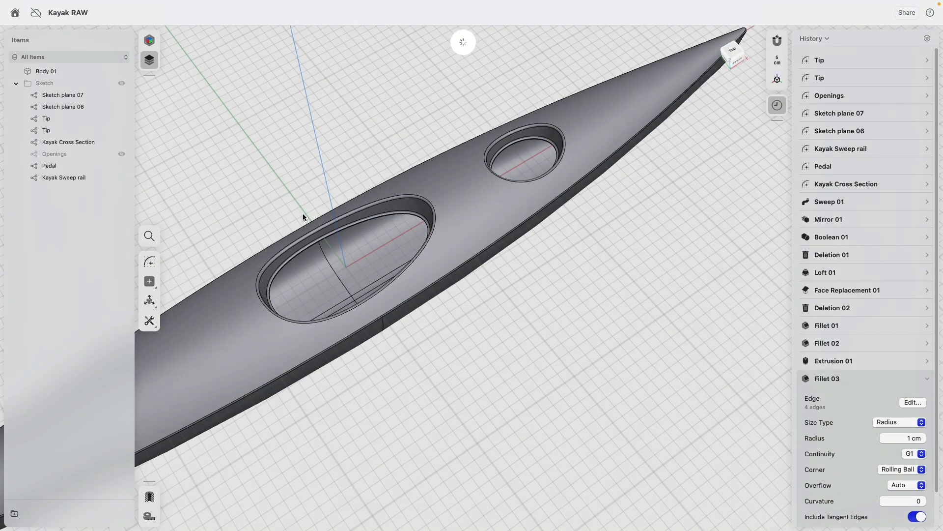
# Step: Inspect the hull's wall thickness and the cockpit rim in a section view from the left side, ending with the section view off
pyautogui.click(731, 60)
pyautogui.click(730, 60)
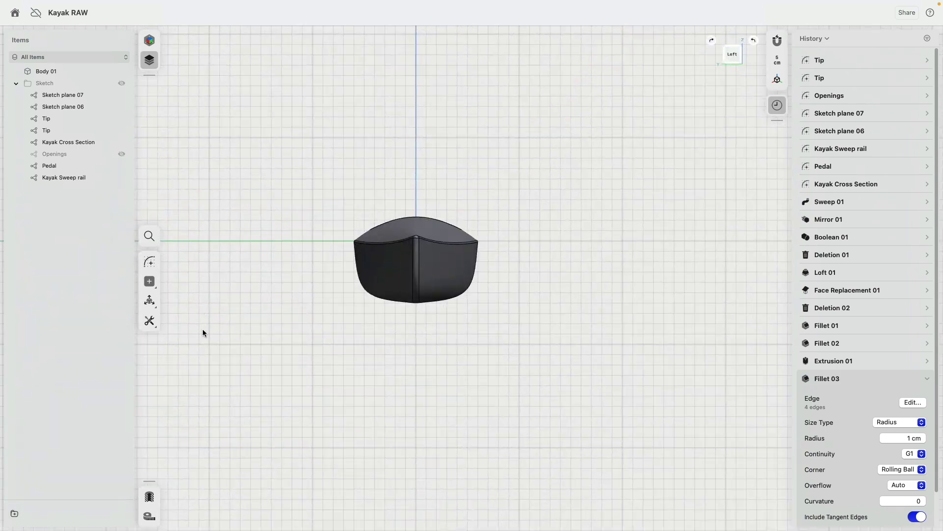
pyautogui.click(149, 496)
pyautogui.scroll(3, 383, 233)
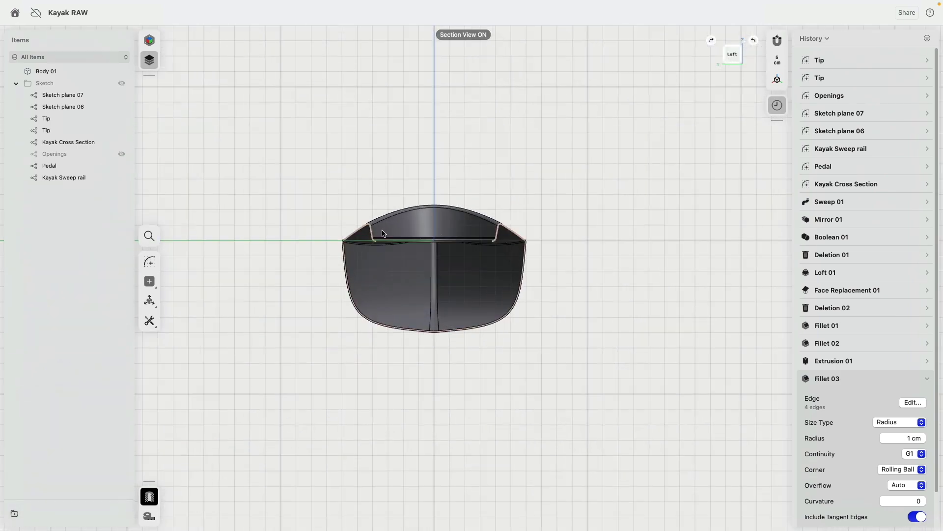
pyautogui.scroll(10, 383, 233)
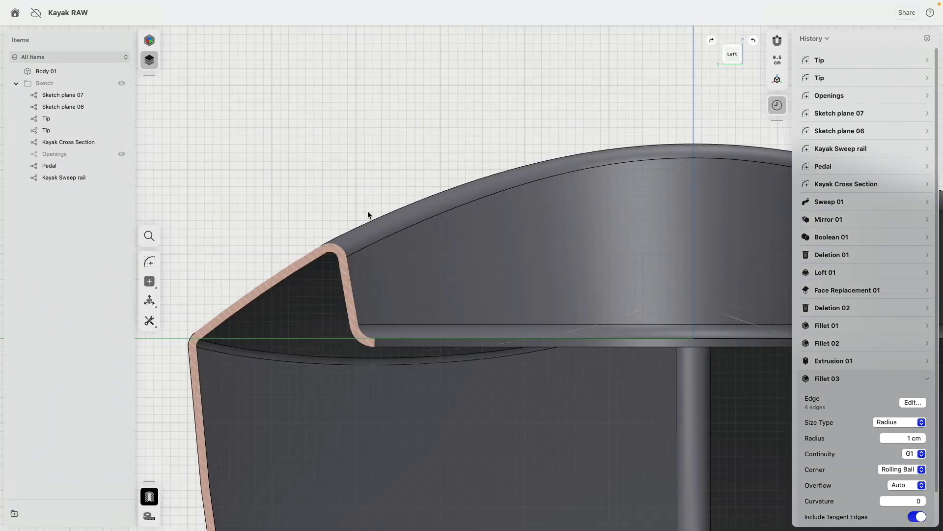
pyautogui.scroll(-8, 368, 215)
pyautogui.moveTo(391, 156); pyautogui.dragTo(341, 222, button='right')
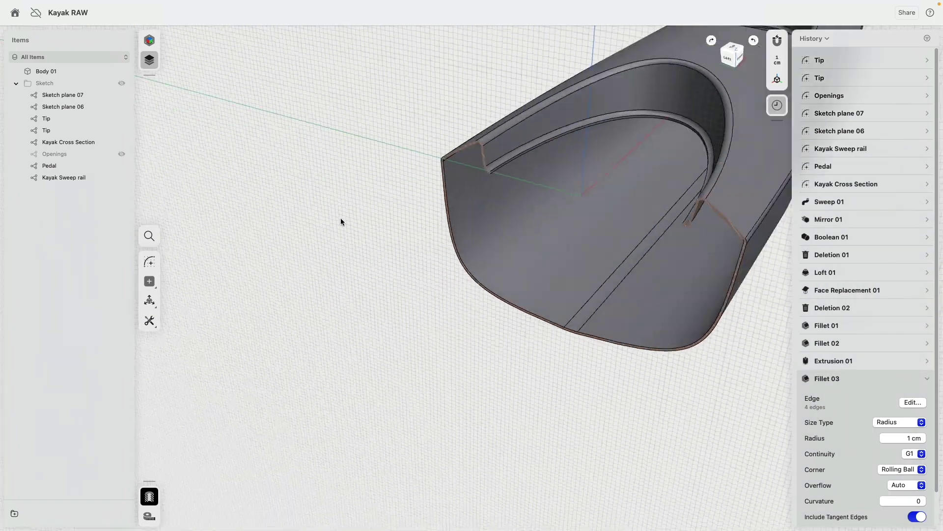
pyautogui.click(149, 497)
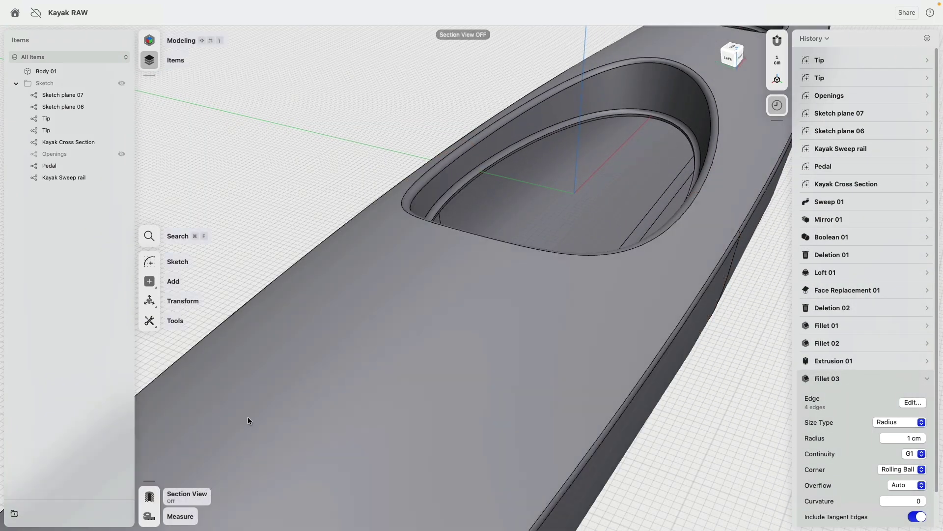
# Step: Try to offset the thin inner lip face around the bottom of the cockpit opening
pyautogui.scroll(4, 438, 260)
pyautogui.moveTo(513, 129); pyautogui.dragTo(415, 255, button='middle')
pyautogui.scroll(5, 416, 251)
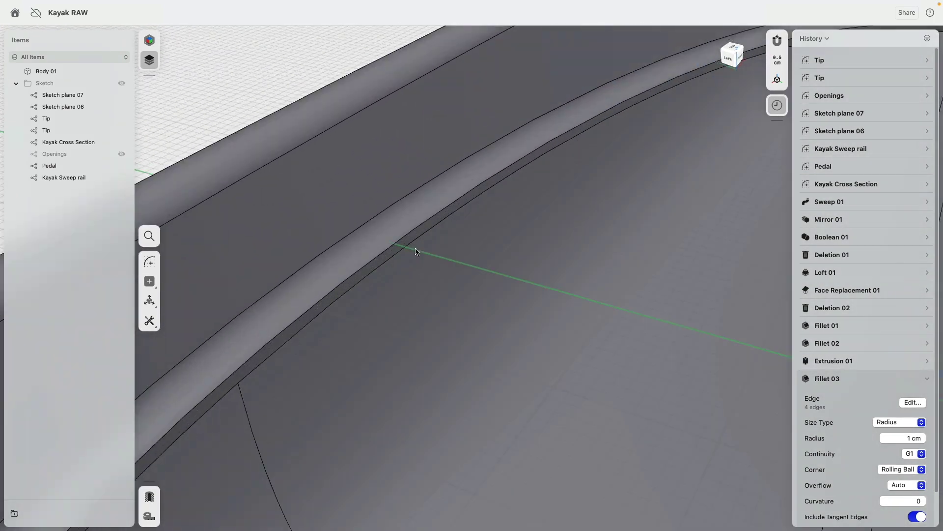
pyautogui.scroll(-2, 413, 241)
pyautogui.click(419, 242)
pyautogui.scroll(-5, 417, 244)
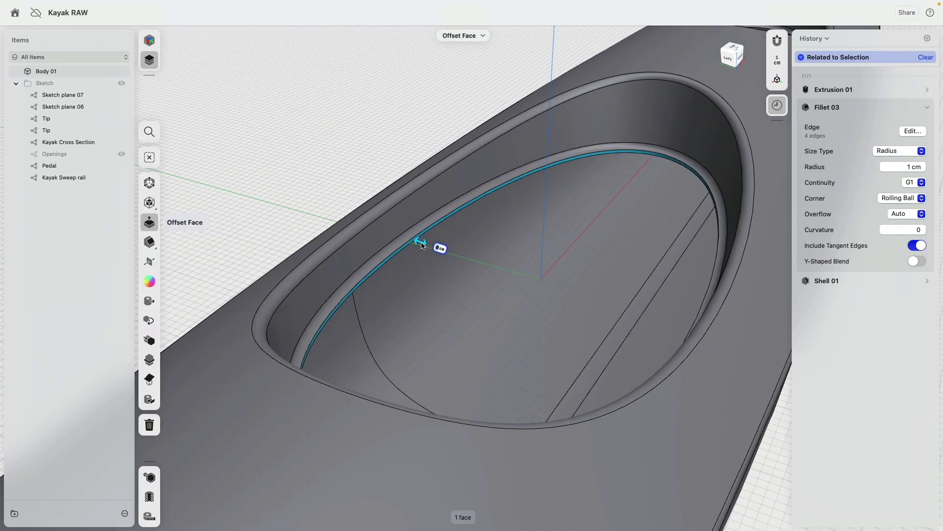
pyautogui.scroll(-5, 504, 237)
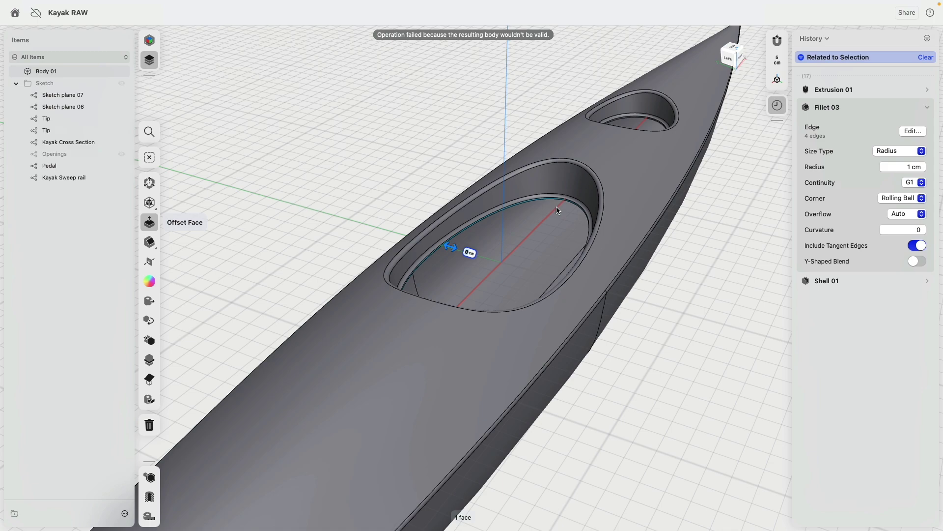
pyautogui.click(362, 117)
pyautogui.moveTo(496, 132); pyautogui.dragTo(444, 149, button='right')
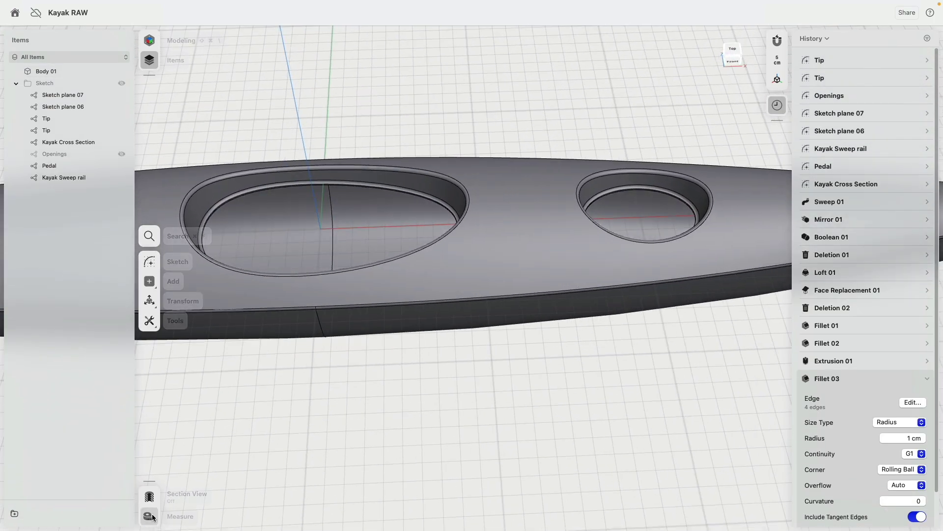
# Step: Delete the Shell 01 feature from the modelling history
pyautogui.scroll(-2, 835, 427)
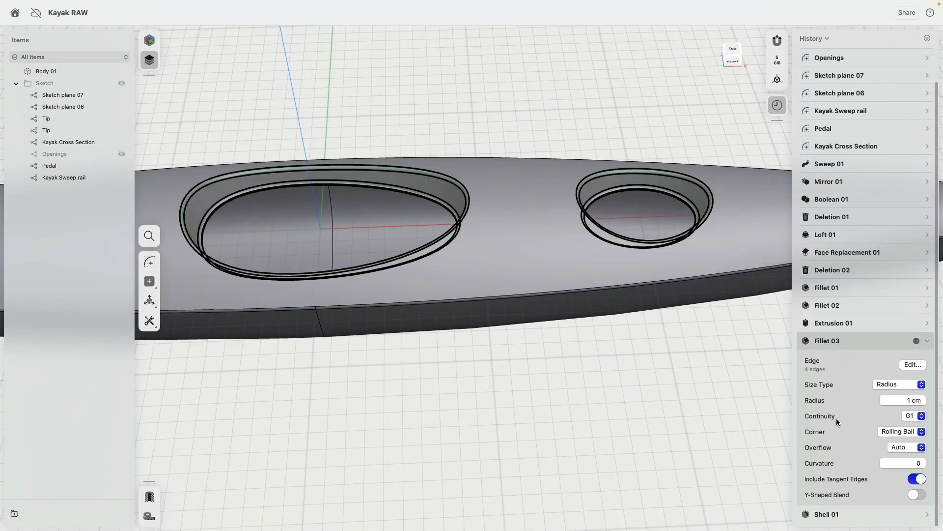
pyautogui.rightClick(832, 511)
pyautogui.click(847, 501)
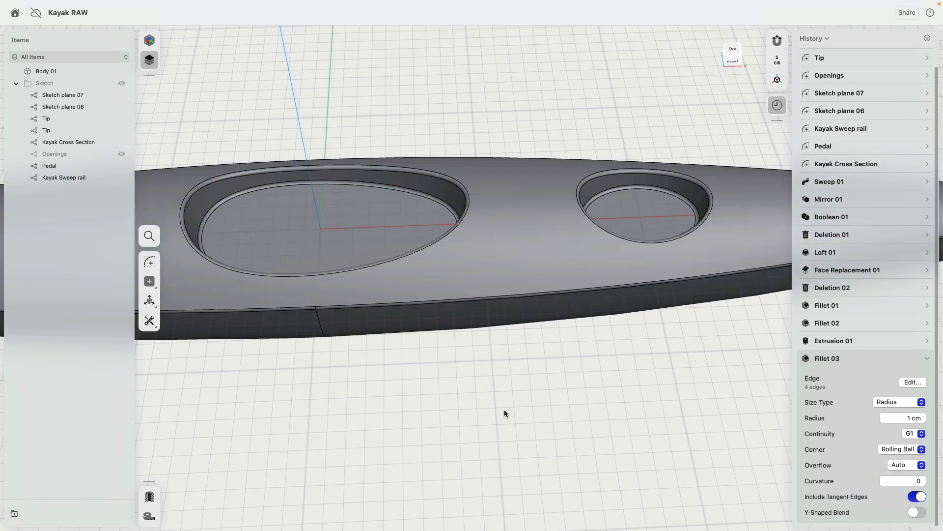
pyautogui.click(389, 211)
pyautogui.click(637, 218)
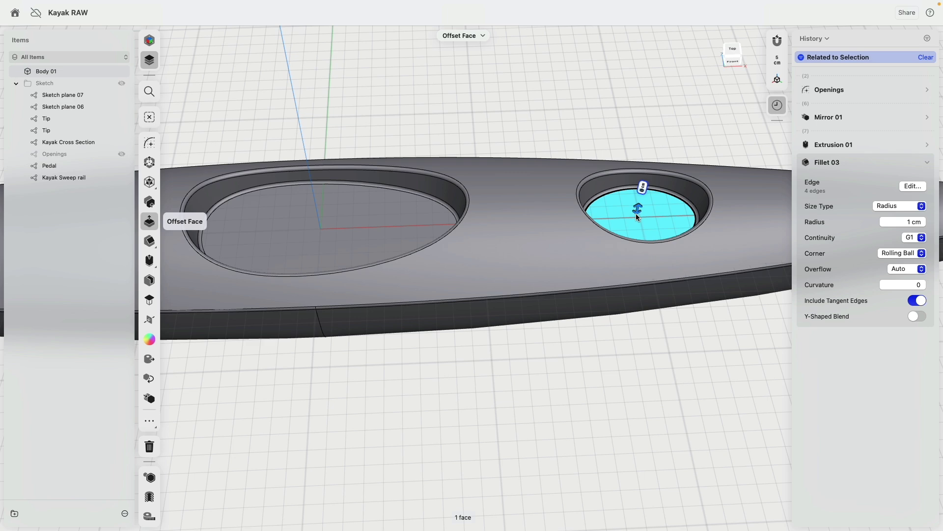
pyautogui.moveTo(526, 100); pyautogui.dragTo(531, 117, button='right')
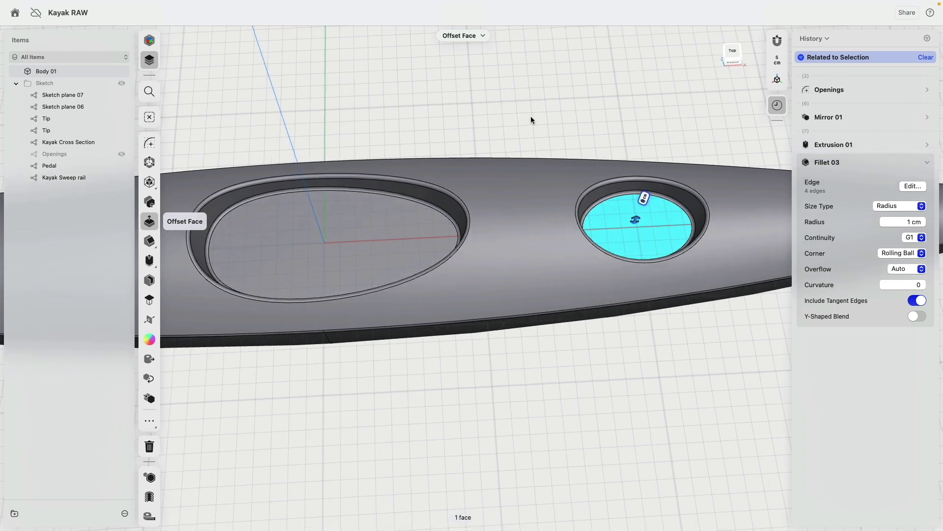
pyautogui.click(344, 222)
pyautogui.click(412, 132)
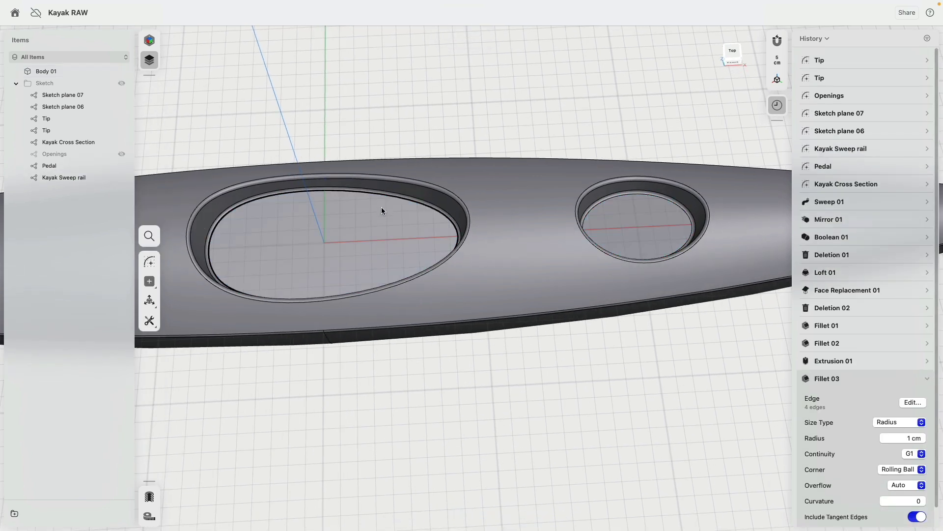
# Step: Start a new sketch on the floor face of the cockpit opening
pyautogui.click(381, 210)
pyautogui.click(619, 209)
pyautogui.click(370, 217)
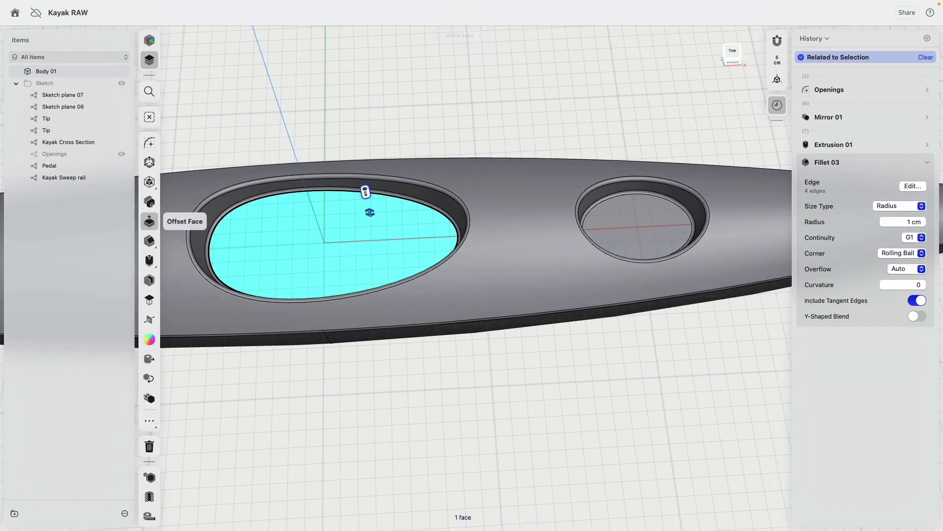
pyautogui.press('l')
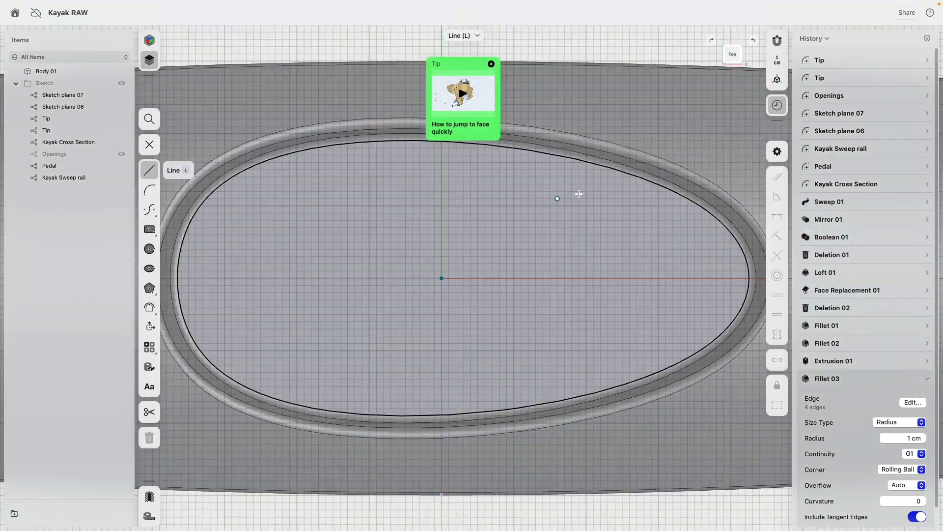
pyautogui.scroll(-3, 518, 248)
pyautogui.moveTo(516, 252); pyautogui.dragTo(412, 238, button='middle')
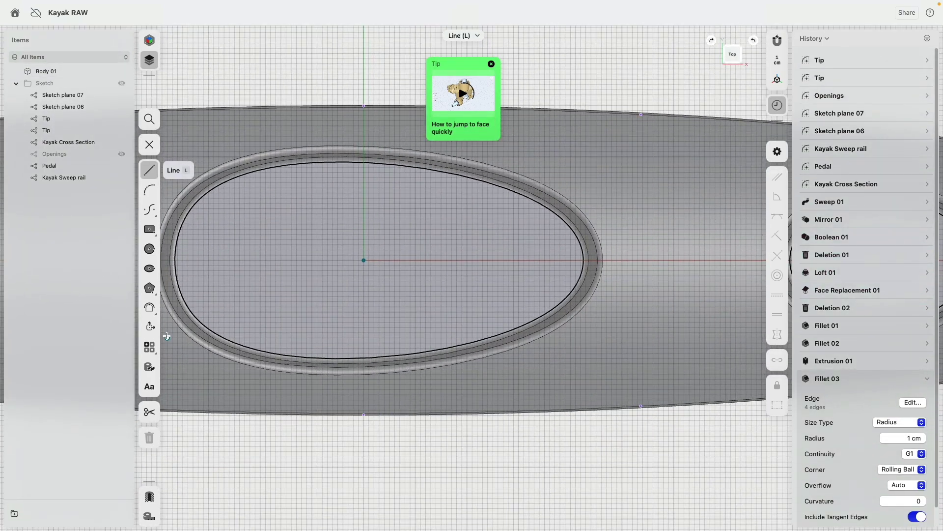
# Step: Project the floor outlines of the cockpit and the hatch opening into the new sketch
pyautogui.click(150, 367)
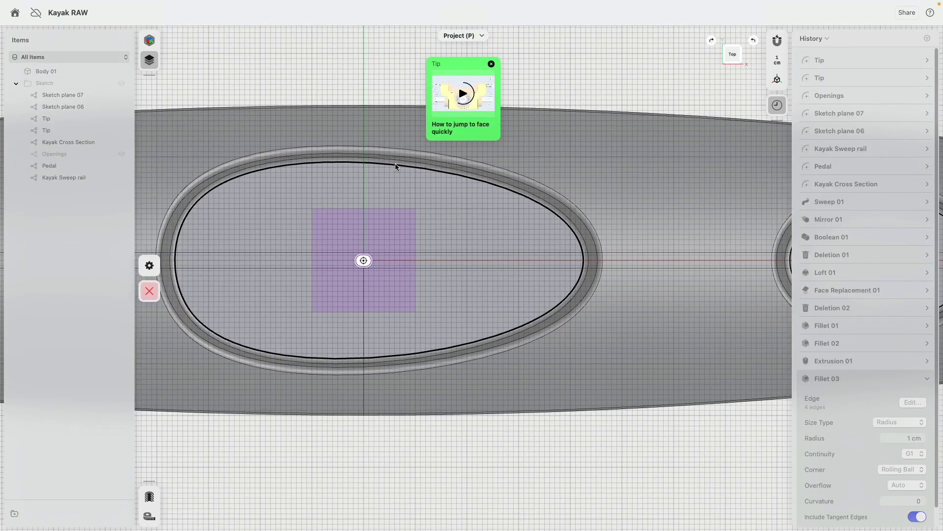
pyautogui.click(395, 163)
pyautogui.scroll(-3, 442, 226)
pyautogui.hscroll(3, 423, 207)
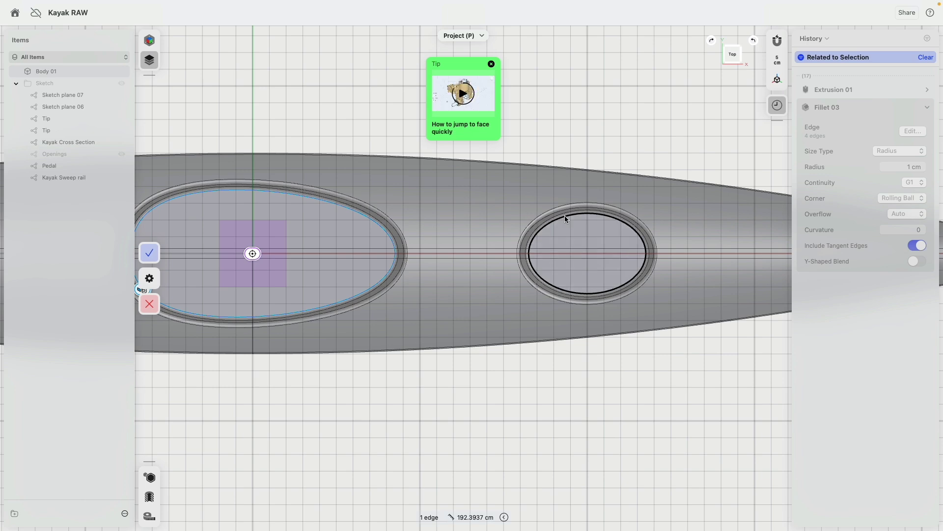
pyautogui.click(150, 253)
# Step: Offset the projected cockpit outline inward to form a narrow ring profile around the floor
pyautogui.scroll(3, 236, 231)
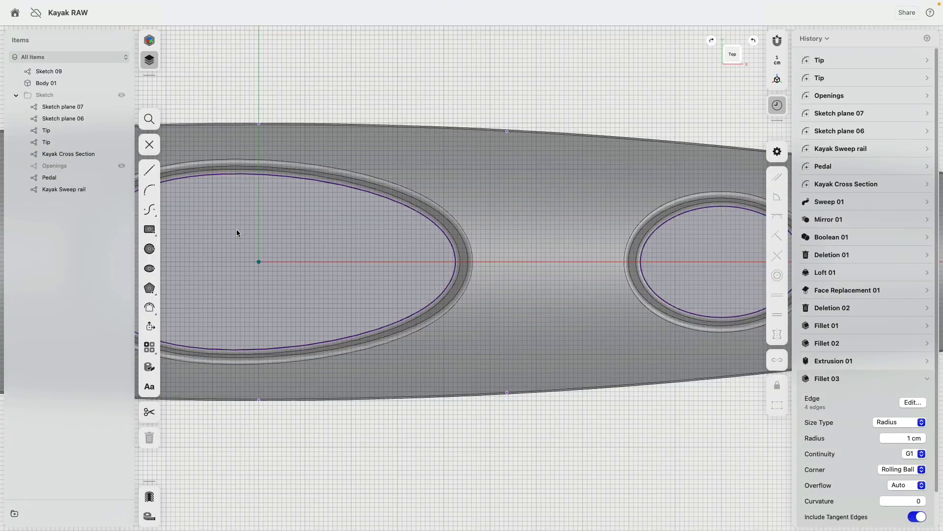
pyautogui.moveTo(237, 230); pyautogui.dragTo(385, 223, button='middle')
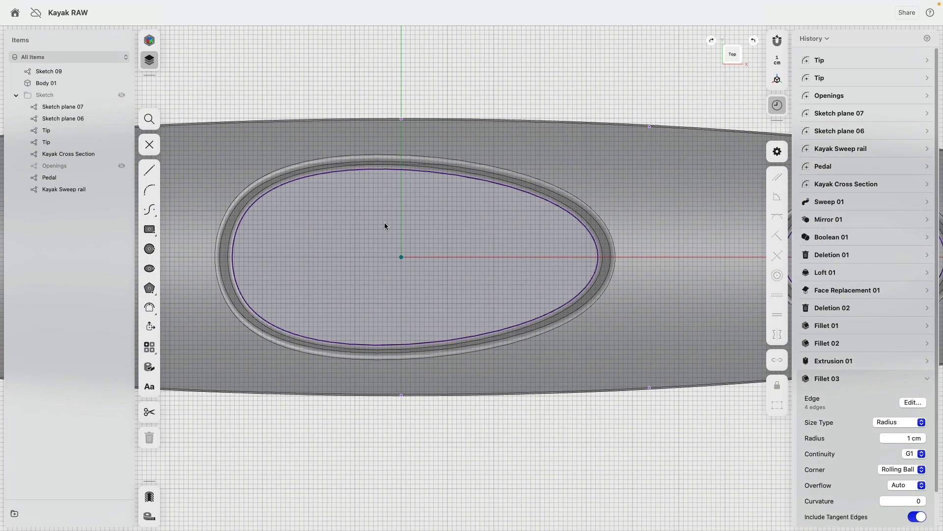
pyautogui.click(165, 307)
pyautogui.click(429, 172)
pyautogui.moveTo(551, 164); pyautogui.dragTo(397, 153, button='middle')
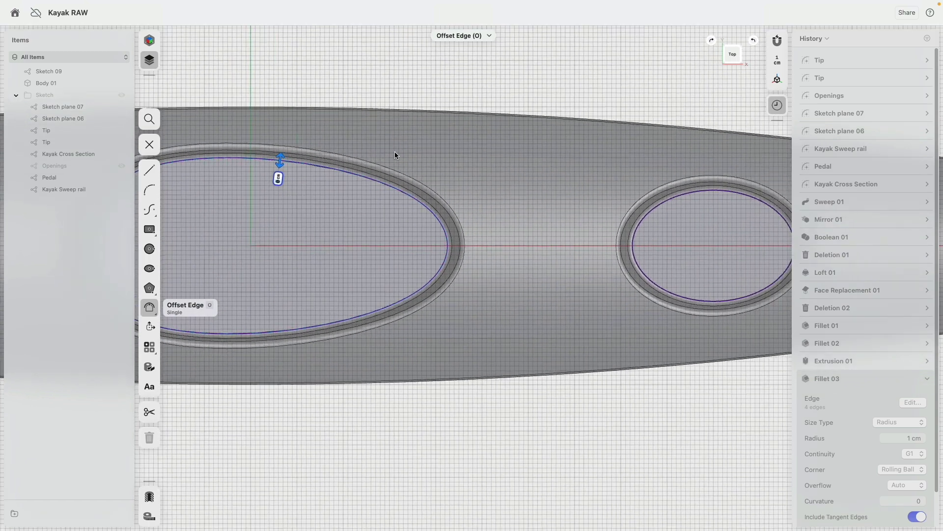
pyautogui.click(642, 216)
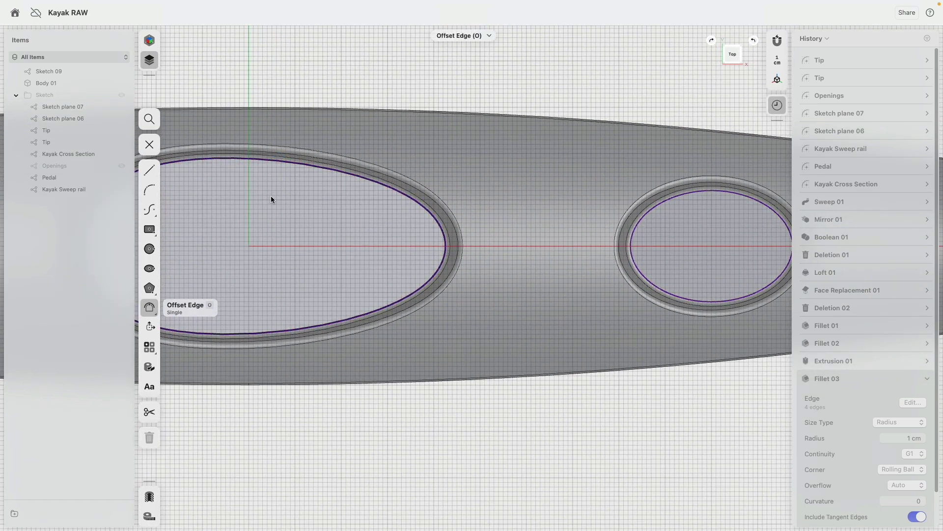
pyautogui.moveTo(270, 200); pyautogui.dragTo(400, 185, button='middle')
pyautogui.click(361, 145)
pyautogui.moveTo(361, 146); pyautogui.dragTo(364, 161)
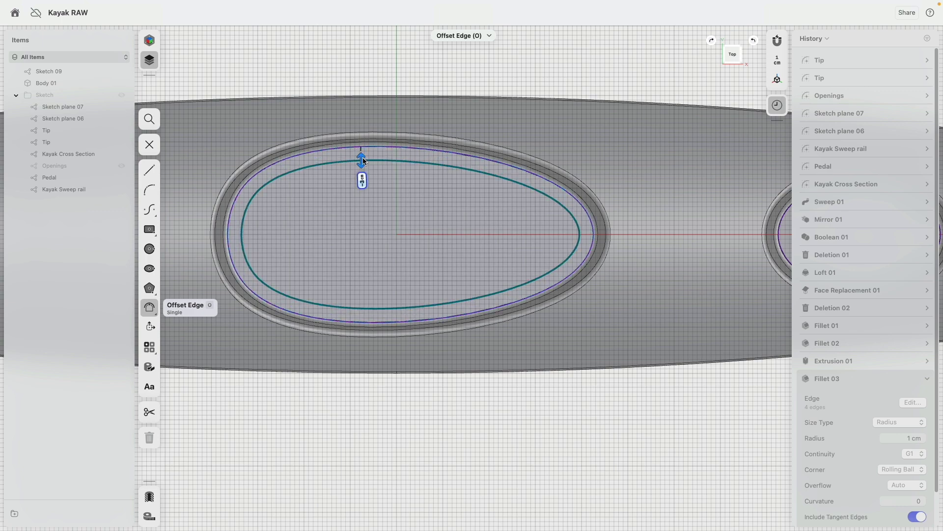
# Step: Offset the projected hatch outline inward to form a matching ring, and finish the offset
pyautogui.moveTo(584, 159); pyautogui.dragTo(301, 168, button='middle')
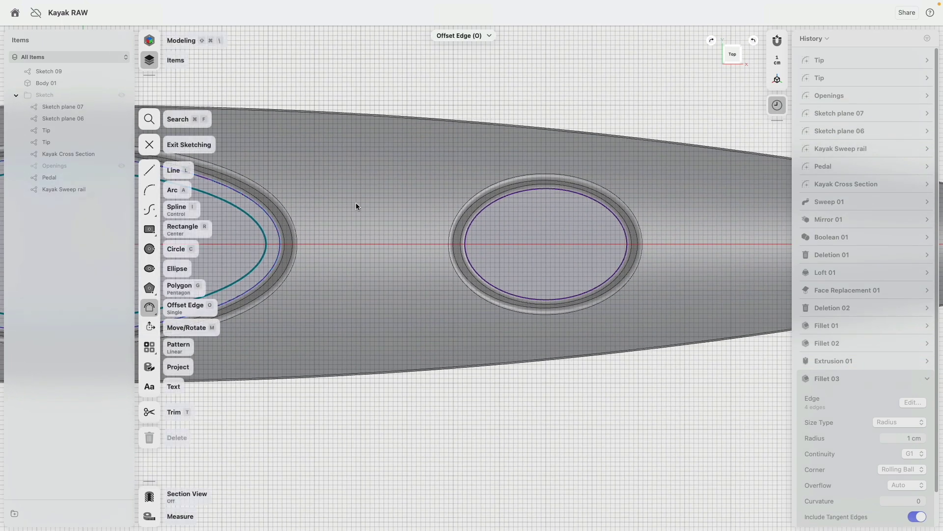
pyautogui.click(516, 193)
pyautogui.moveTo(517, 196); pyautogui.dragTo(527, 210)
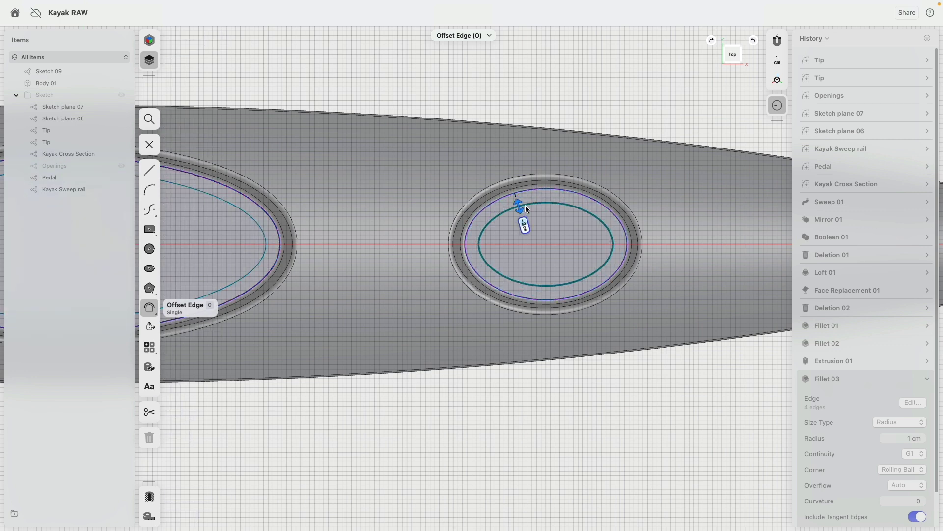
pyautogui.moveTo(320, 301); pyautogui.dragTo(442, 274, button='middle')
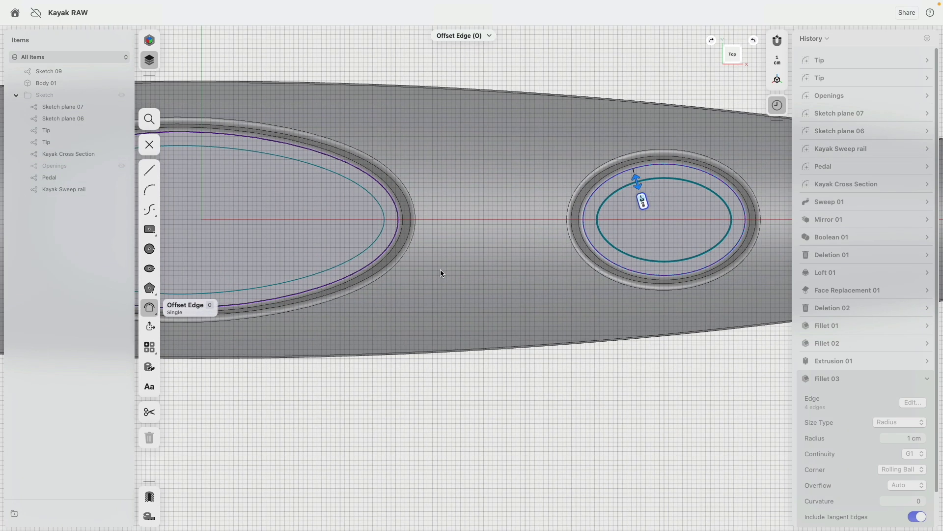
pyautogui.click(463, 386)
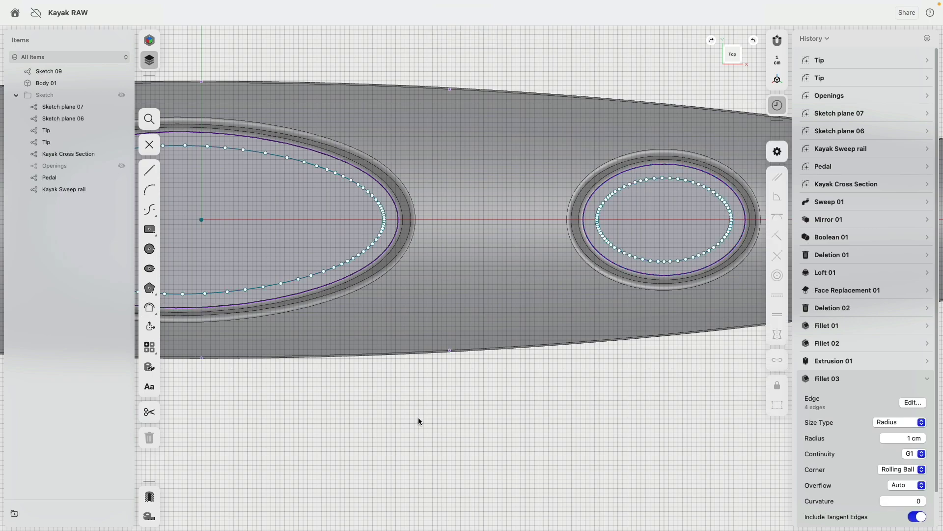
# Step: Hide Sketch 09 and shell the kayak body to a 0.5 cm wall, removing the floor faces of both openings
pyautogui.moveTo(376, 390)
pyautogui.mouseDown(button='right')
pyautogui.moveTo(439, 334)
pyautogui.moveTo(455, 302)
pyautogui.moveTo(448, 295)
pyautogui.mouseUp(button='right')
pyautogui.scroll(-4, 274, 128)
pyautogui.moveTo(286, 100); pyautogui.dragTo(326, 98, button='middle')
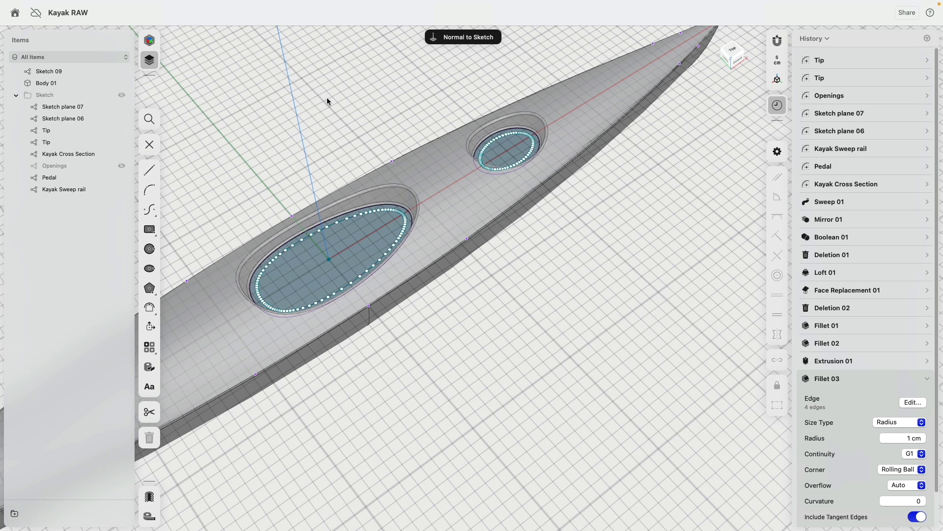
pyautogui.click(122, 71)
pyautogui.click(363, 219)
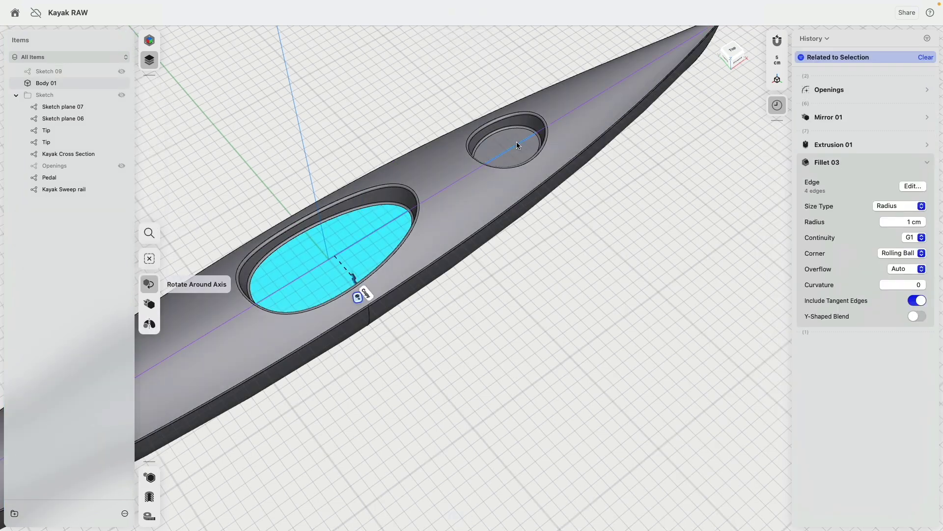
pyautogui.click(499, 141)
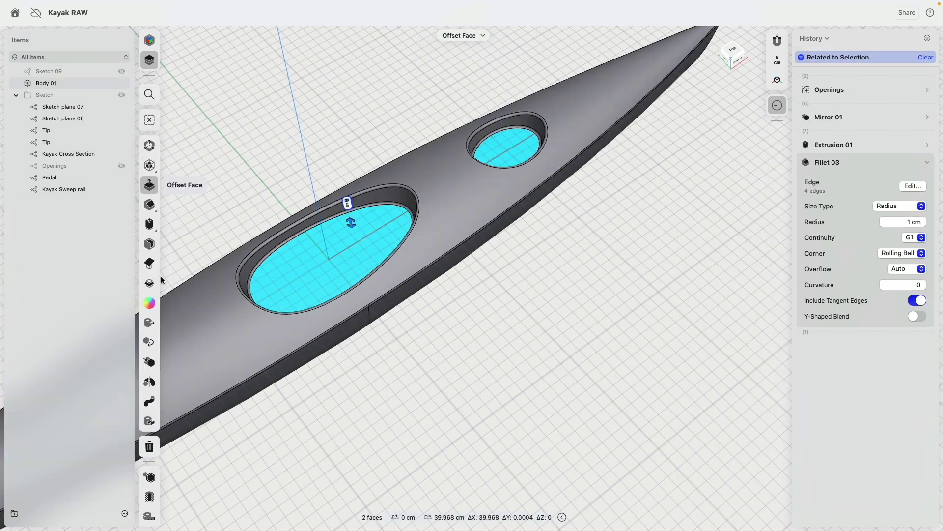
pyautogui.click(149, 244)
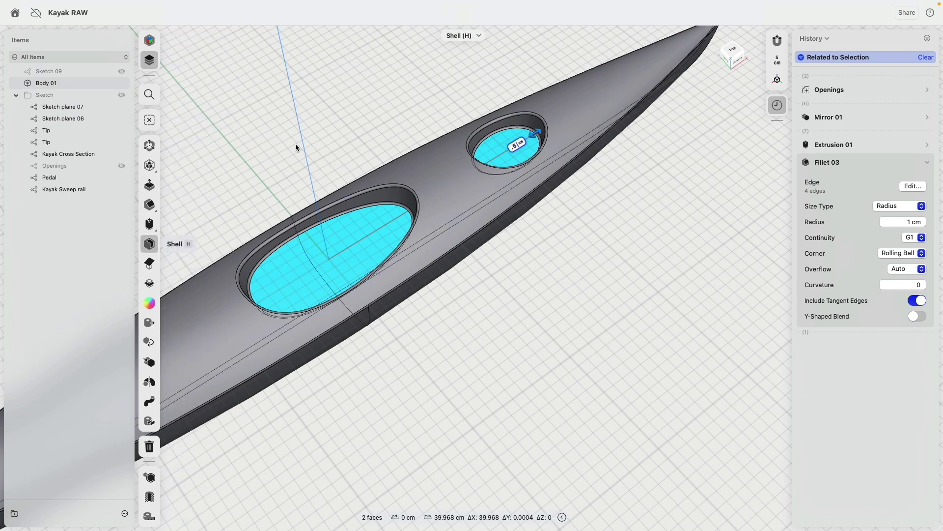
pyautogui.press('Escape')
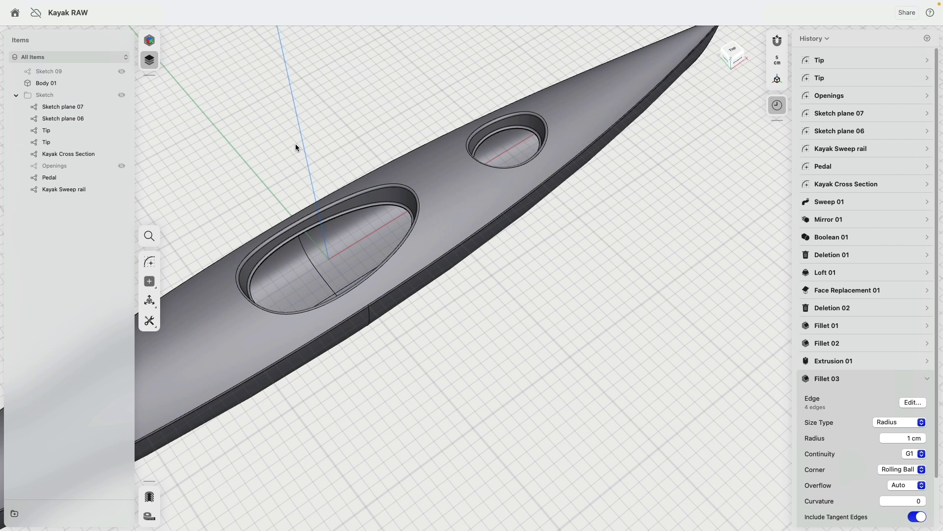
# Step: Show Sketch 09 again and extrude both ring profiles by -0.5 cm, joined to the kayak body as a union
pyautogui.click(122, 71)
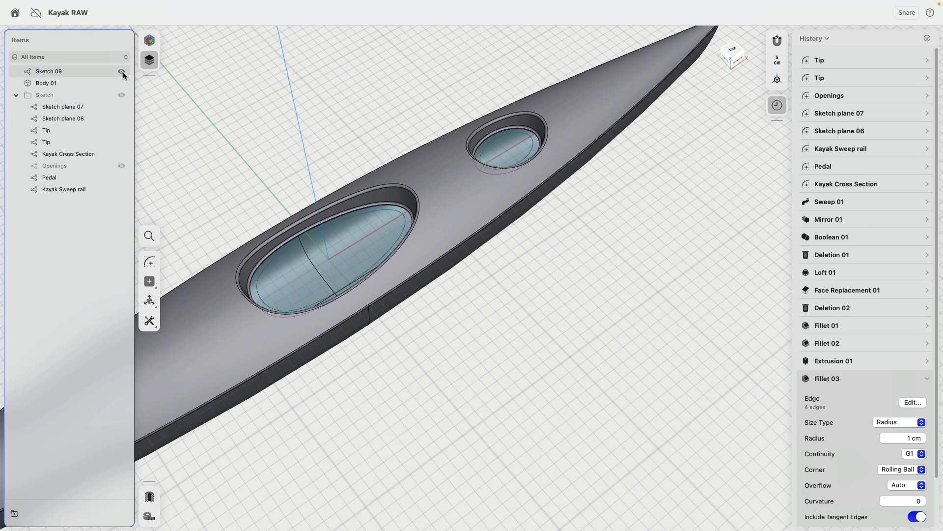
pyautogui.scroll(3, 408, 216)
pyautogui.click(421, 217)
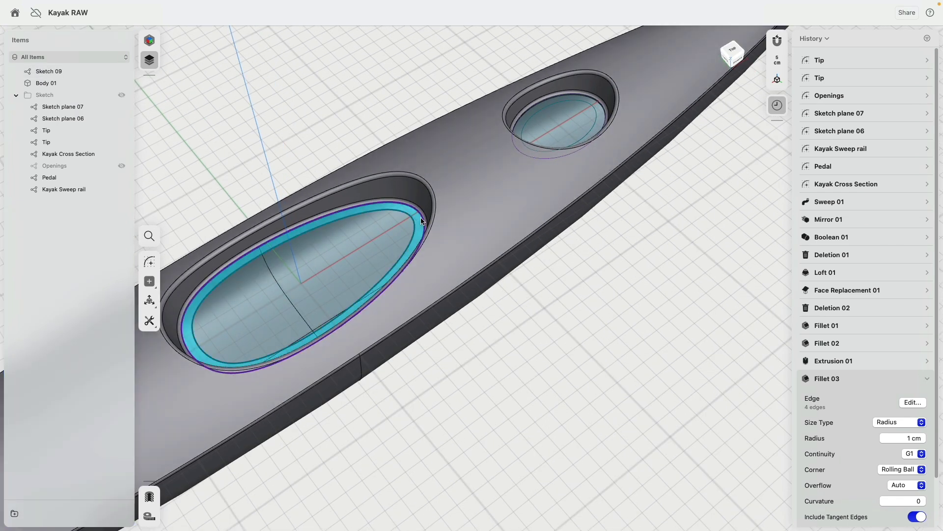
pyautogui.click(518, 127)
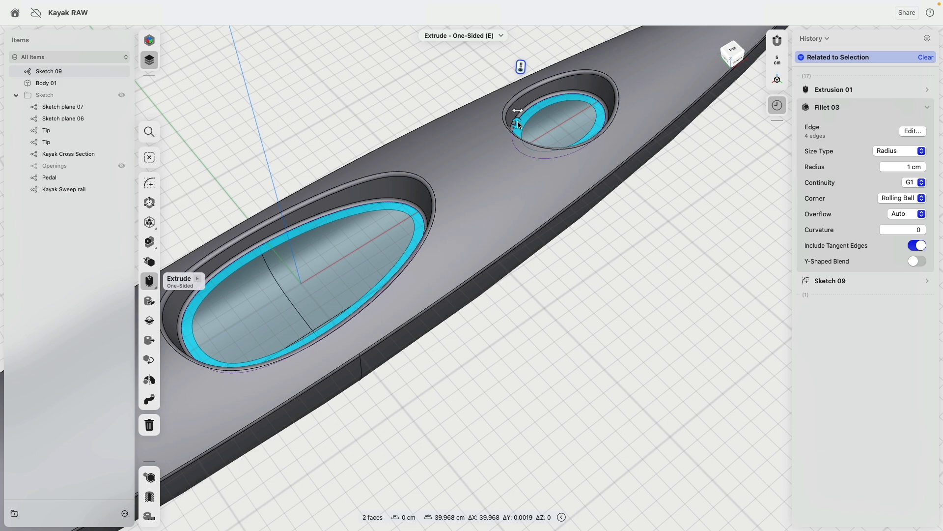
pyautogui.moveTo(517, 127); pyautogui.dragTo(516, 138)
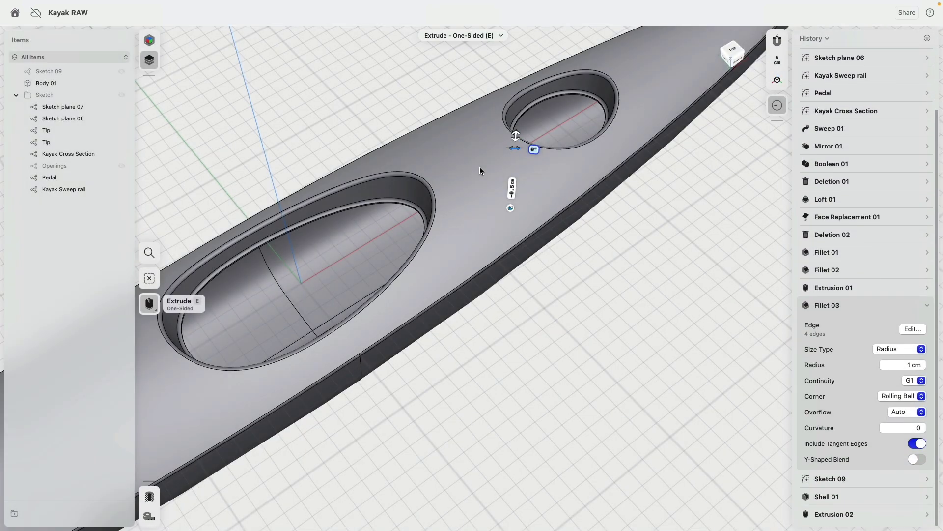
pyautogui.click(511, 209)
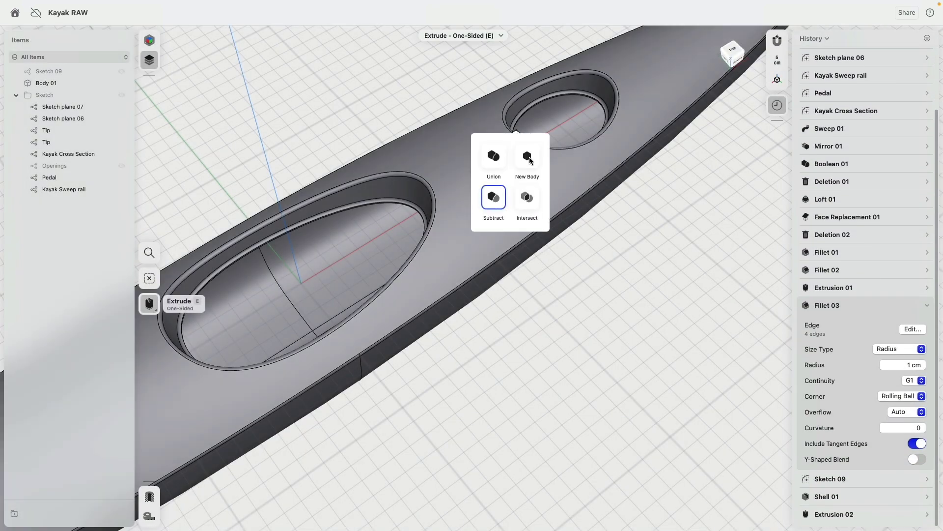
pyautogui.click(491, 159)
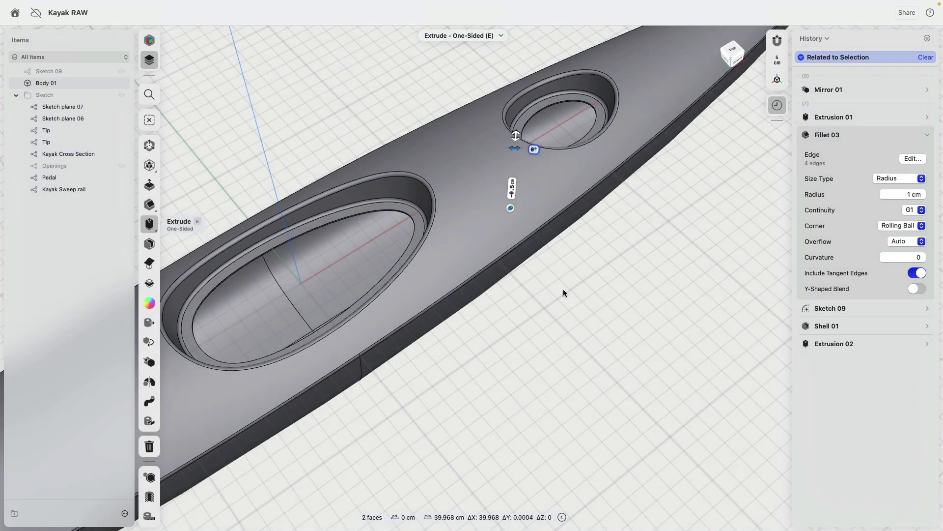
# Step: Inspect the shelled hull and the inner lips of both openings in a section view from the left side, ending with the section view off
pyautogui.moveTo(564, 290); pyautogui.dragTo(600, 262, button='right')
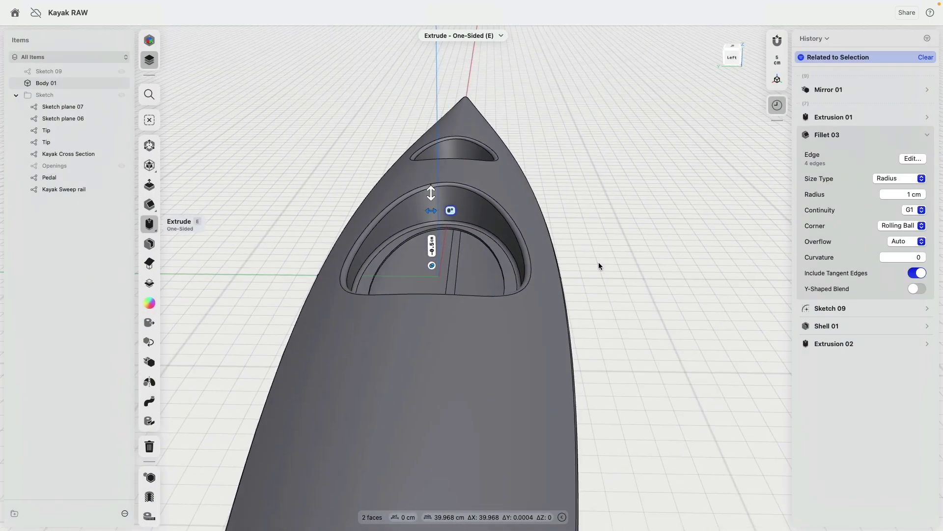
pyautogui.click(732, 58)
pyautogui.click(206, 320)
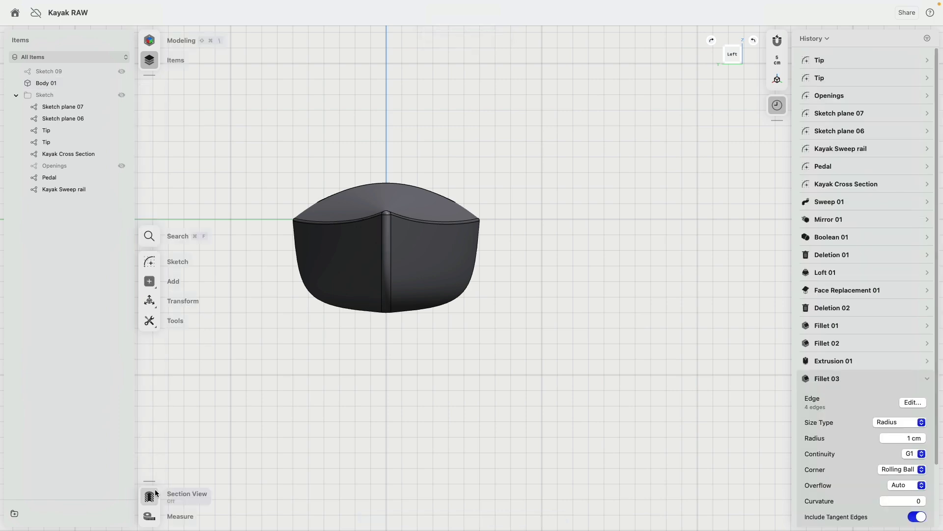
pyautogui.click(150, 495)
pyautogui.scroll(5, 276, 220)
pyautogui.scroll(-5, 276, 220)
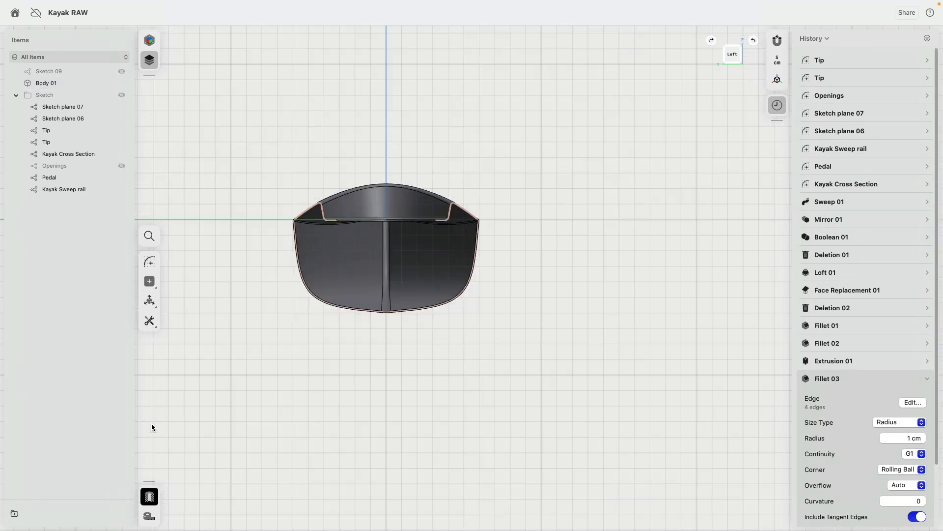
pyautogui.moveTo(285, 305); pyautogui.dragTo(221, 373, button='right')
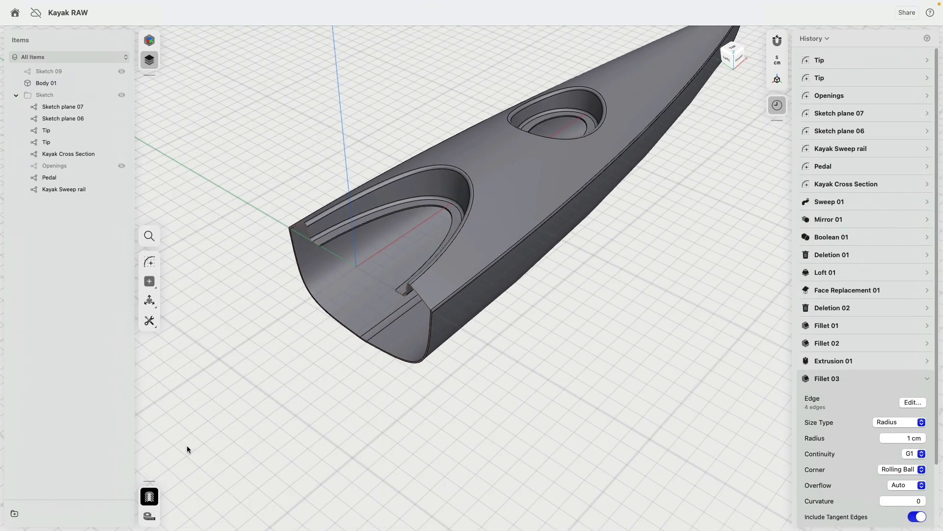
pyautogui.click(150, 496)
pyautogui.scroll(5, 301, 186)
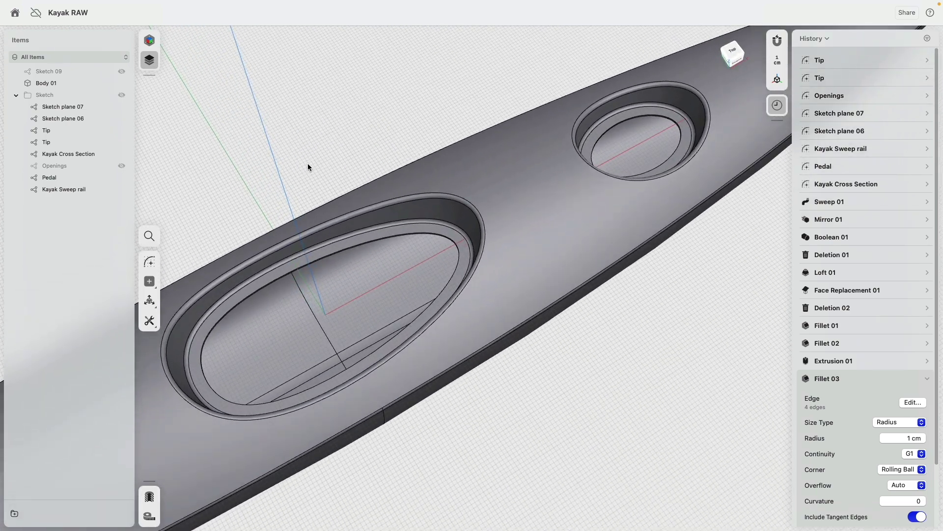
# Step: Undo the ring extrusions and the shell of the kayak body
pyautogui.press('super+z')
pyautogui.press('super+z')
pyautogui.press('super+z')
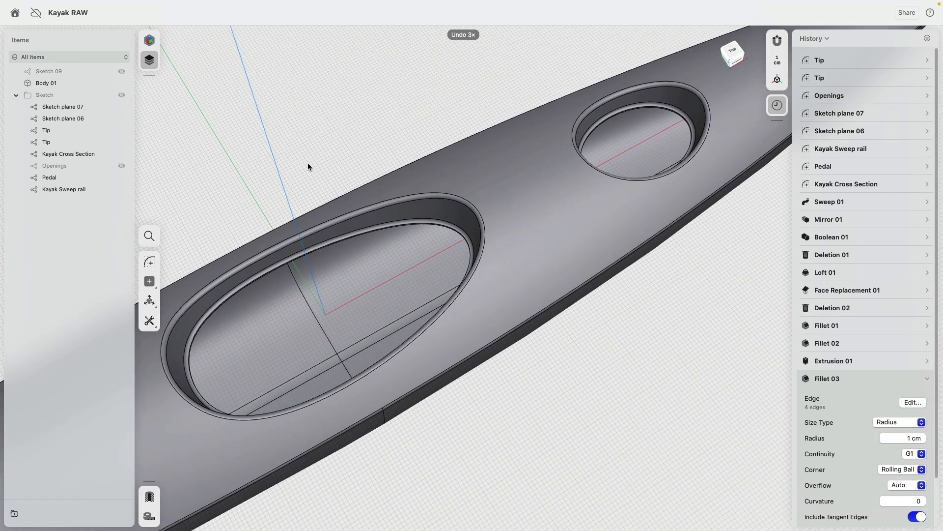
pyautogui.press('super+z')
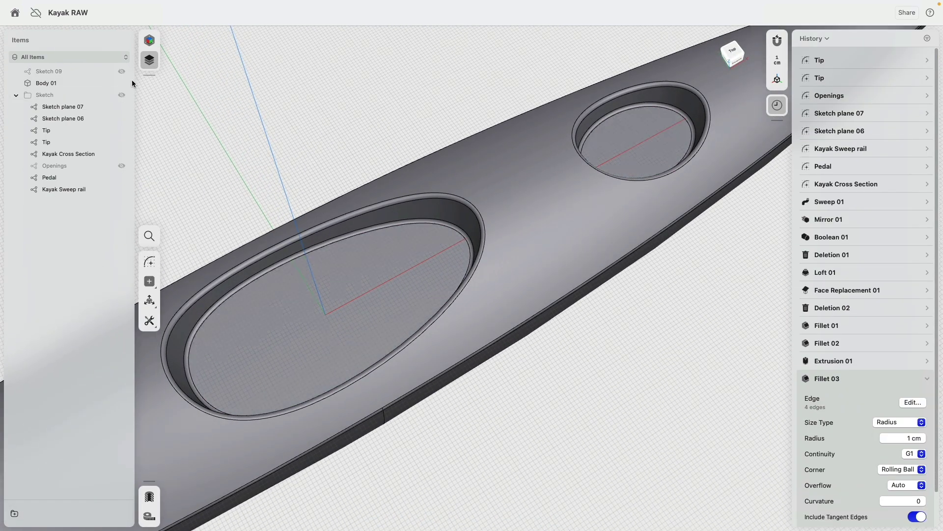
# Step: Show Sketch 09 and extrude the inner cockpit and hatch profiles by -0.5 cm into the kayak body
pyautogui.click(121, 71)
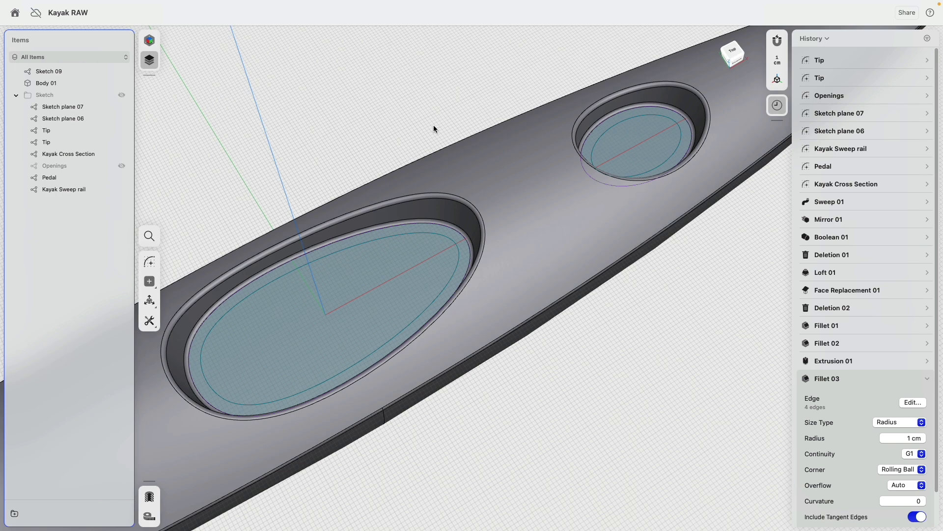
pyautogui.click(384, 269)
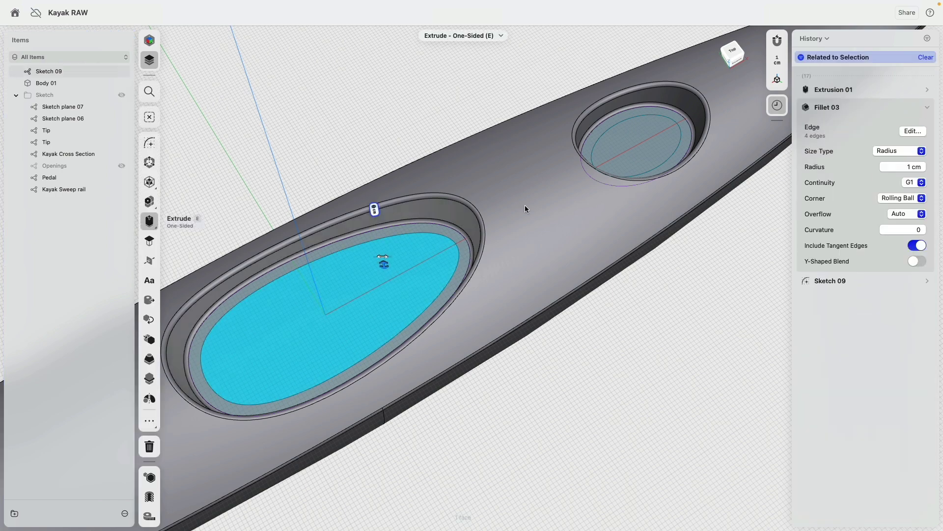
pyautogui.click(640, 118)
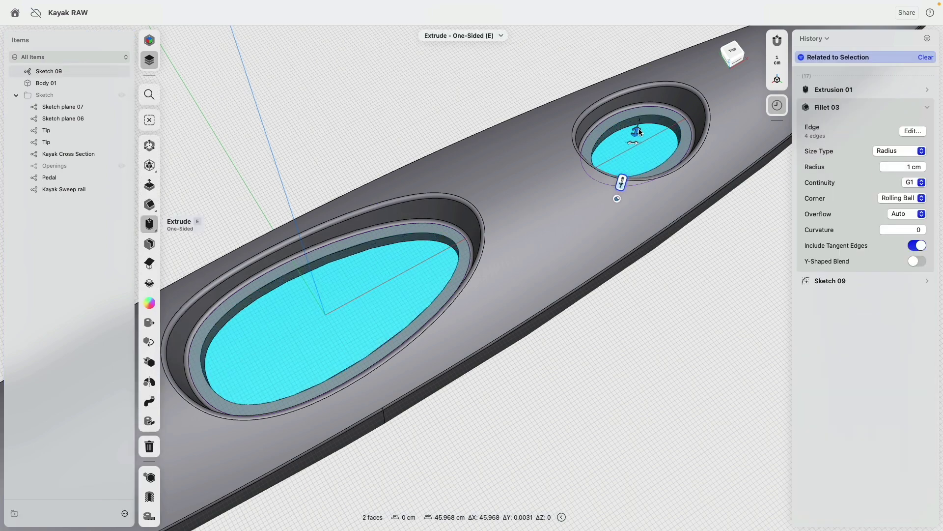
pyautogui.moveTo(639, 129)
pyautogui.mouseDown()
pyautogui.moveTo(642, 105)
pyautogui.moveTo(640, 124)
pyautogui.mouseUp()
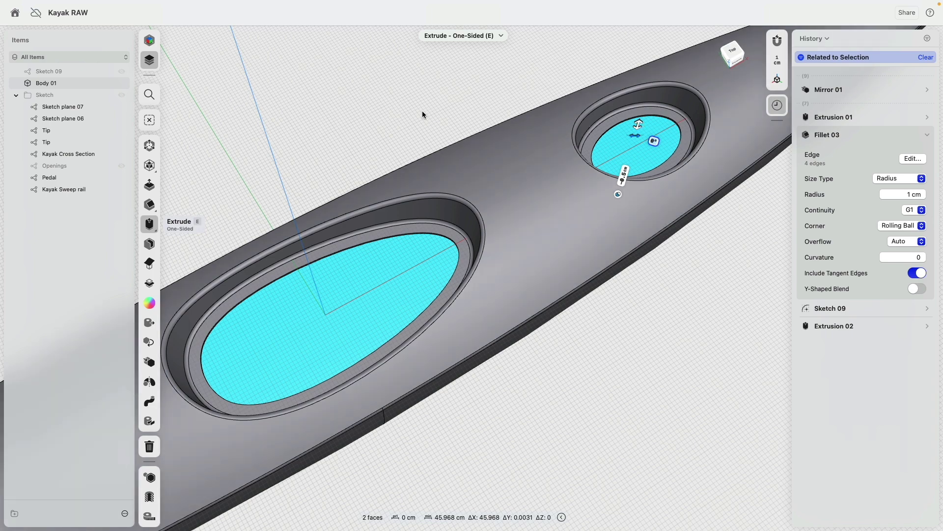
pyautogui.press('Escape')
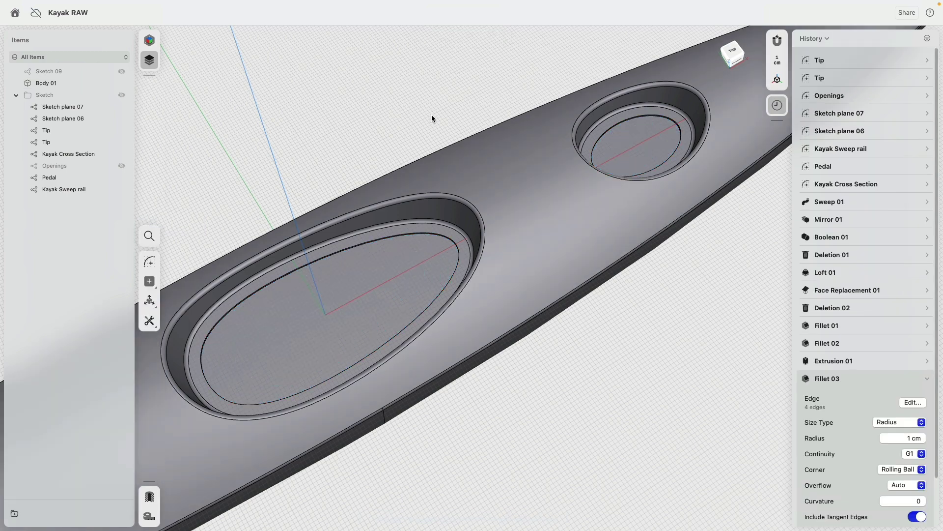
# Step: Shell the kayak body to a 0.5 cm wall, removing the recessed inner floor faces of the cockpit and hatch
pyautogui.moveTo(432, 114); pyautogui.dragTo(436, 100, button='right')
pyautogui.click(421, 246)
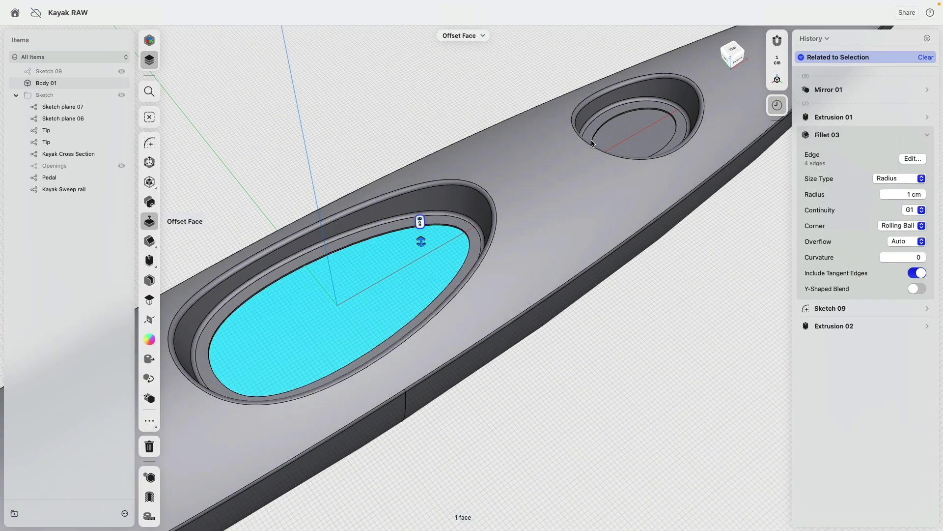
pyautogui.click(629, 128)
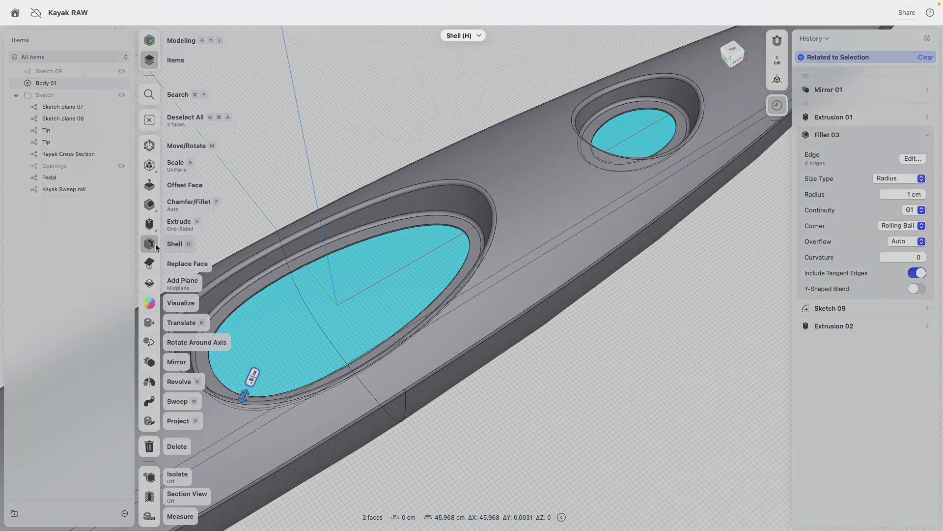
pyautogui.click(155, 246)
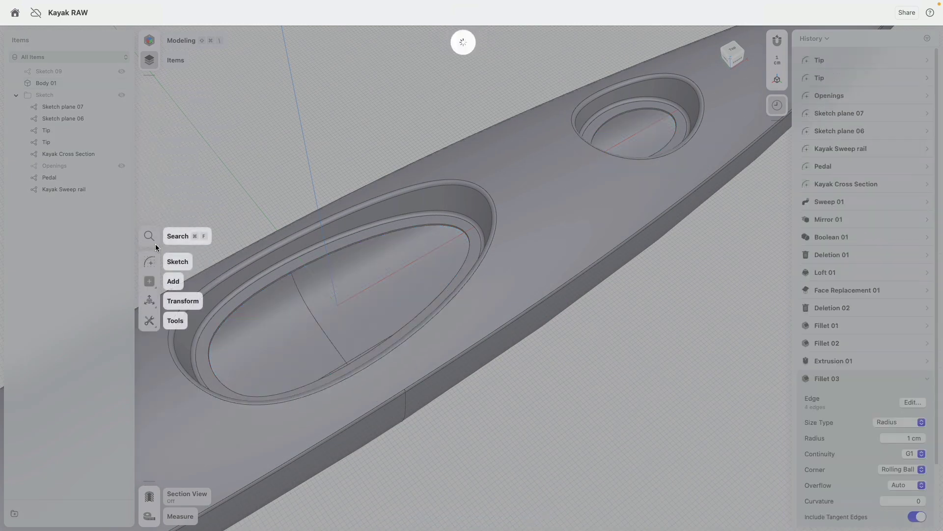
# Step: Examine the hull wall and the inner lips of both openings in a section view from the left side, ending with the section view off
pyautogui.click(727, 60)
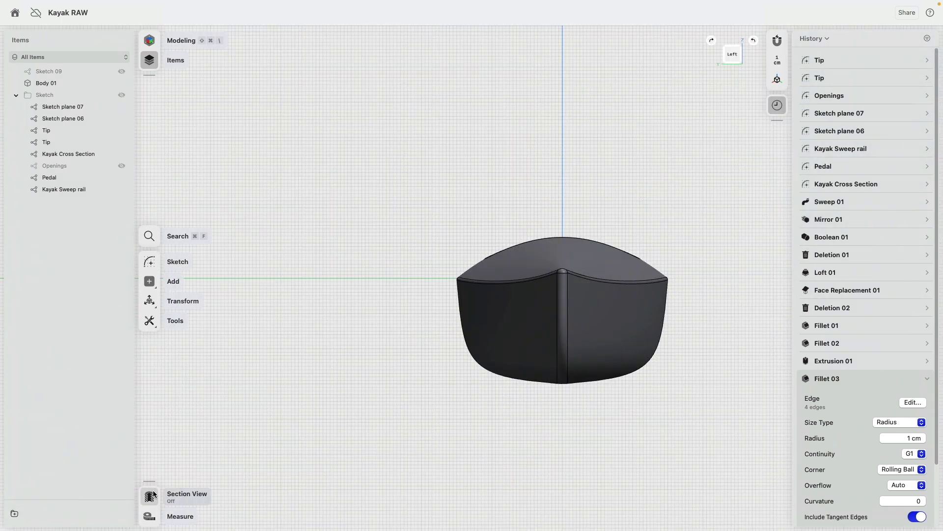
pyautogui.click(149, 496)
pyautogui.scroll(5, 578, 323)
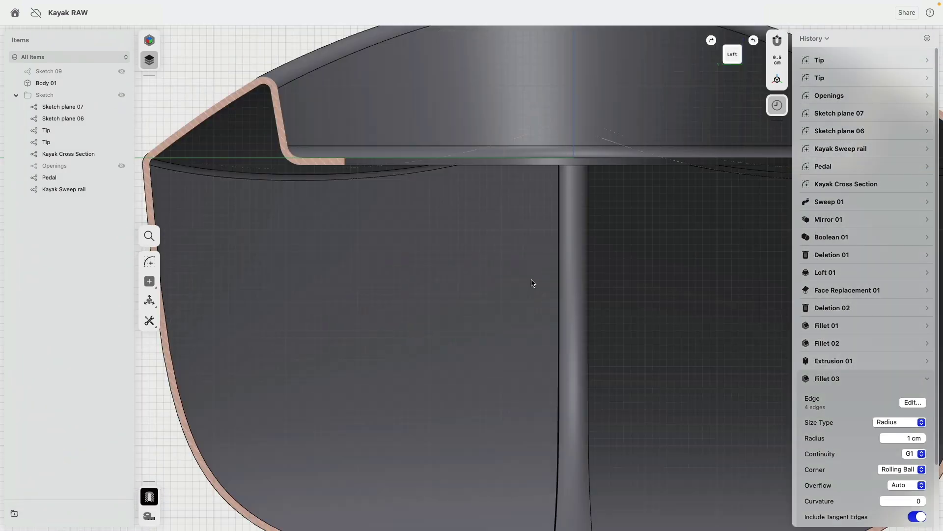
pyautogui.scroll(-4, 519, 259)
pyautogui.moveTo(519, 259); pyautogui.dragTo(509, 288, button='right')
pyautogui.click(509, 287)
pyautogui.moveTo(491, 178); pyautogui.dragTo(467, 208, button='right')
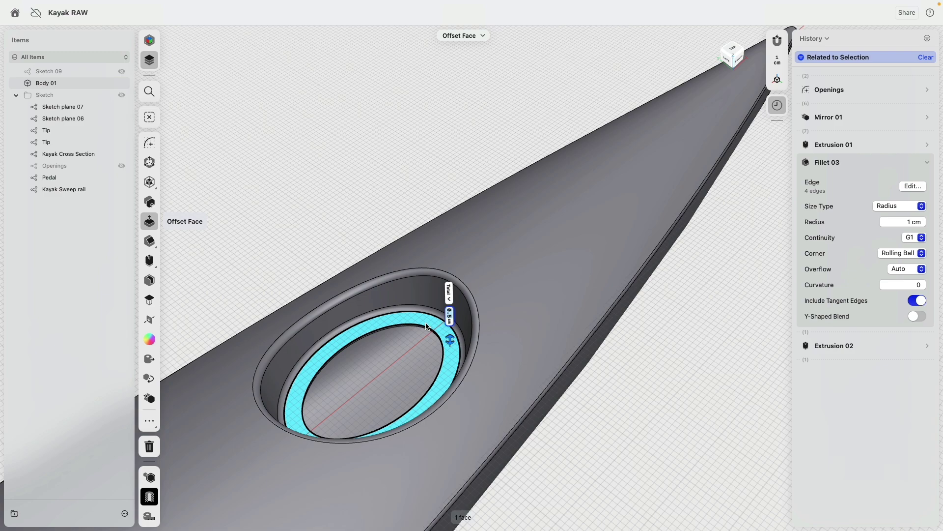
pyautogui.click(429, 310)
pyautogui.click(430, 298)
pyautogui.click(400, 169)
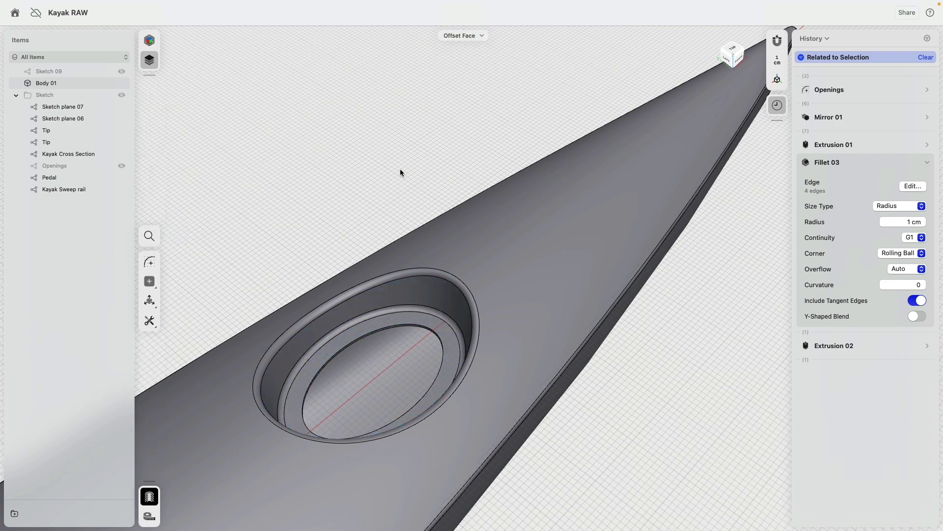
pyautogui.scroll(-10, 395, 179)
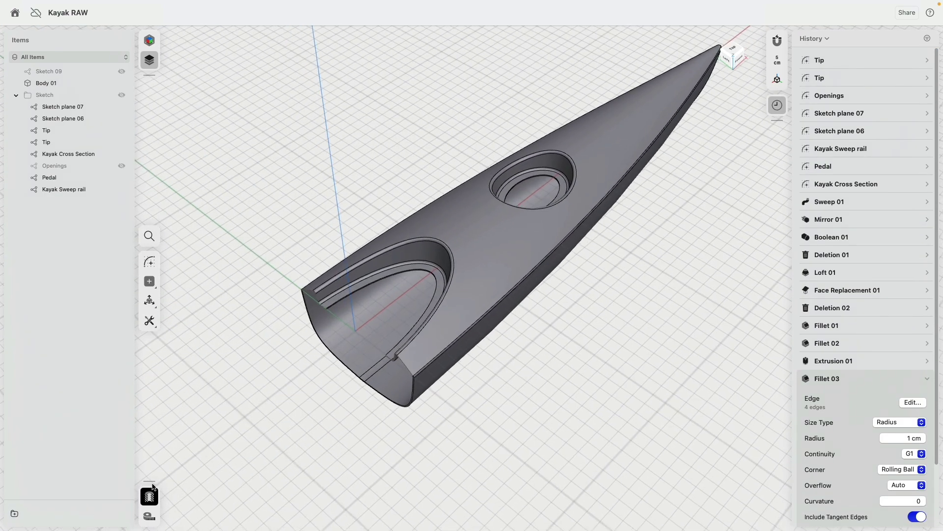
pyautogui.click(150, 494)
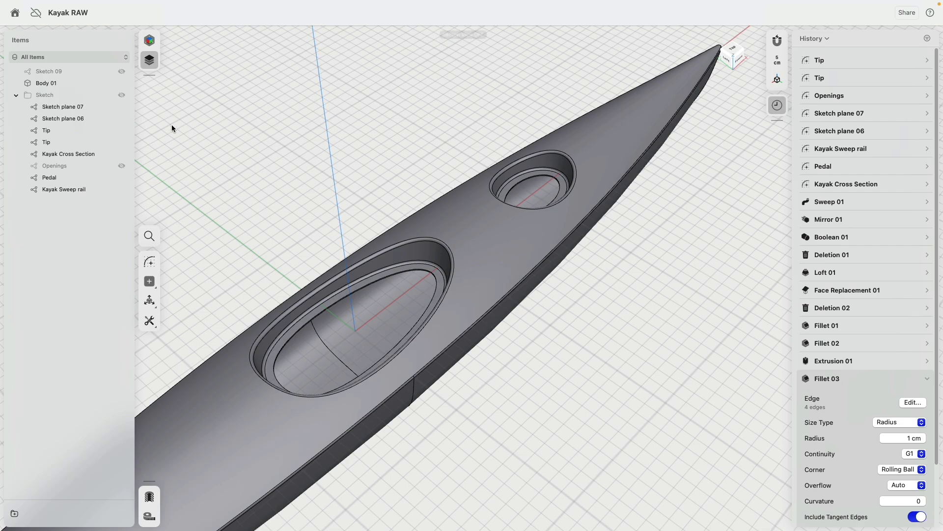
# Step: Show the Sketch folder and extrude the L-shaped seat profile in the cockpit symmetrically to a total width of 40 cm
pyautogui.click(121, 96)
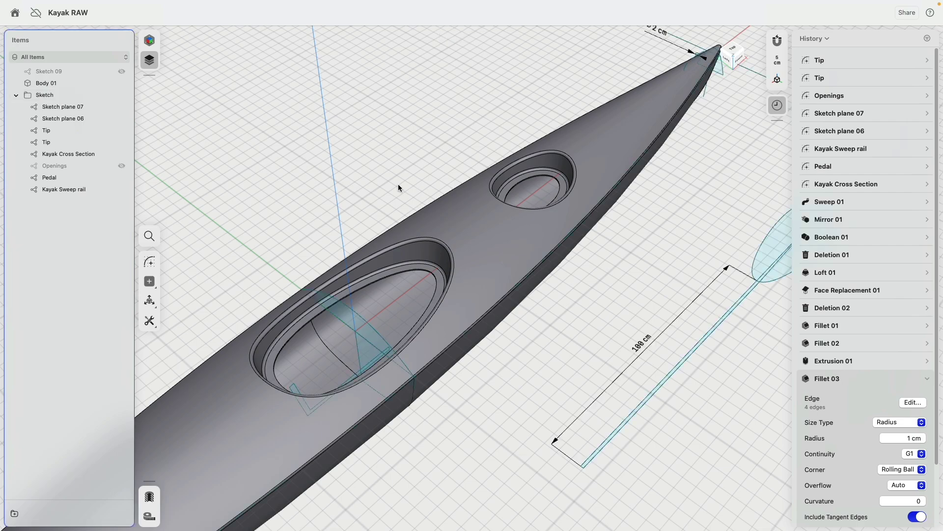
pyautogui.moveTo(398, 188); pyautogui.dragTo(332, 198, button='right')
pyautogui.moveTo(333, 198); pyautogui.dragTo(506, 150, button='middle')
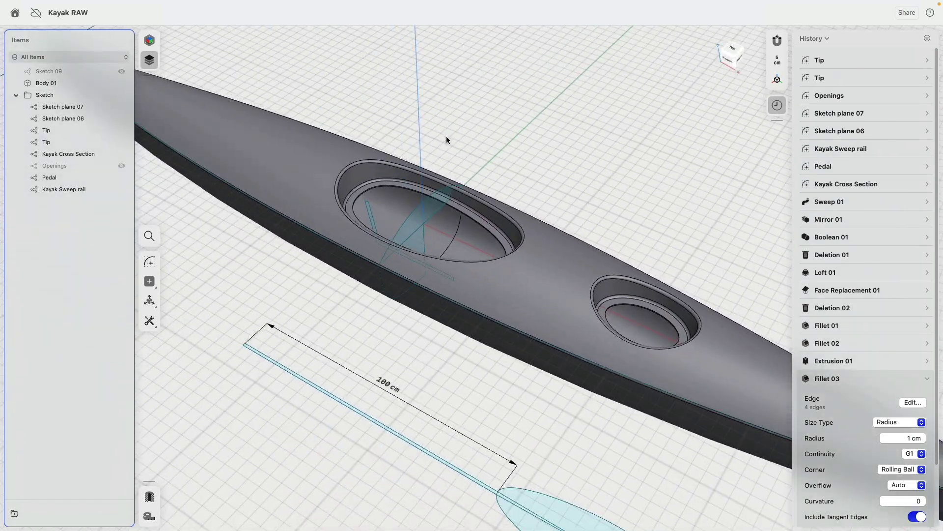
pyautogui.moveTo(446, 137); pyautogui.dragTo(370, 199, button='middle')
pyautogui.scroll(8, 373, 201)
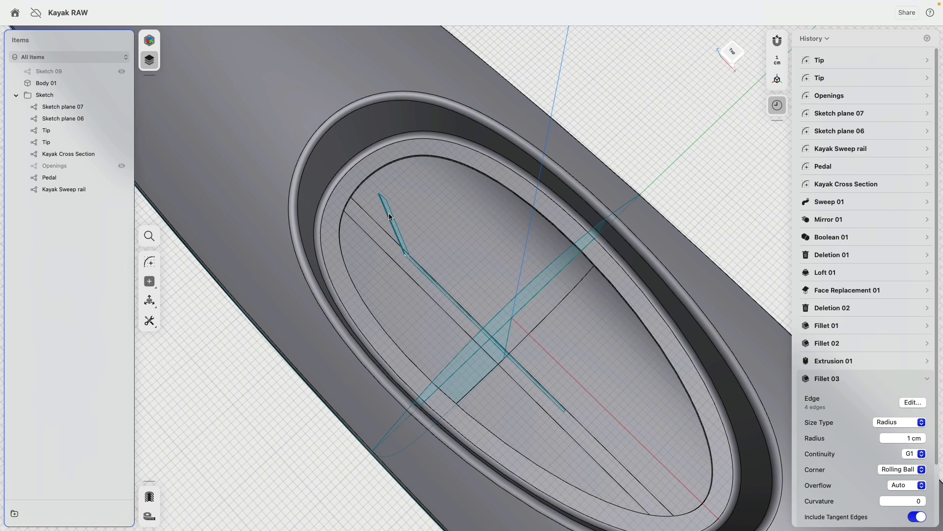
pyautogui.scroll(2, 388, 213)
pyautogui.click(393, 221)
pyautogui.scroll(-2, 397, 258)
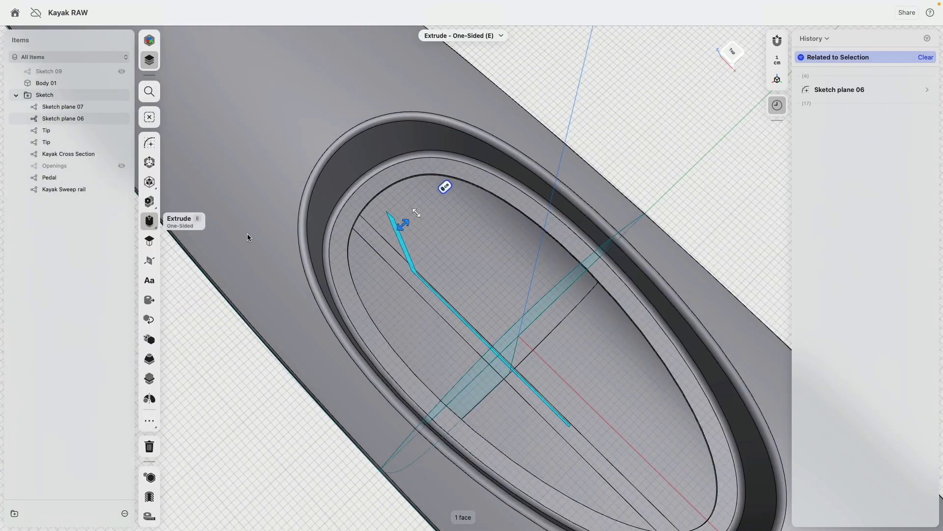
pyautogui.click(149, 221)
pyautogui.click(192, 240)
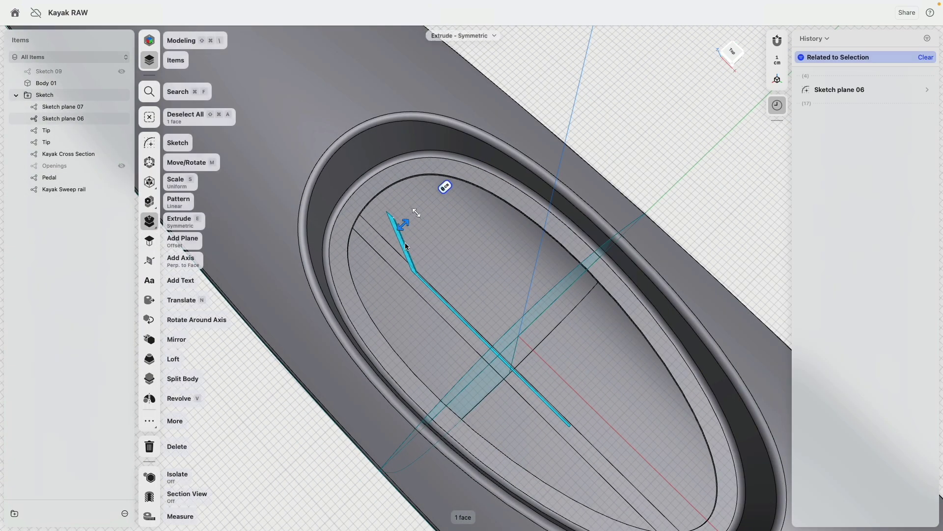
pyautogui.moveTo(405, 242); pyautogui.dragTo(353, 246, button='middle')
pyautogui.click(729, 58)
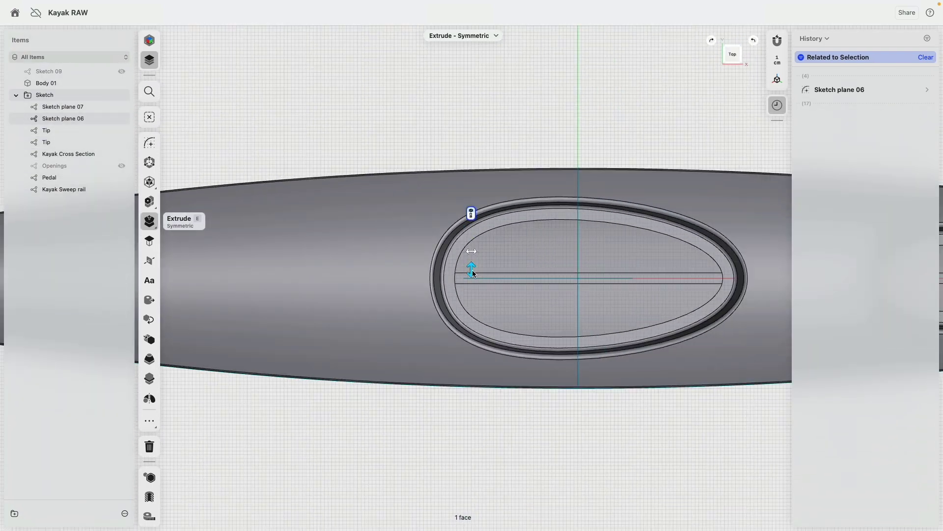
pyautogui.moveTo(473, 273); pyautogui.dragTo(474, 334)
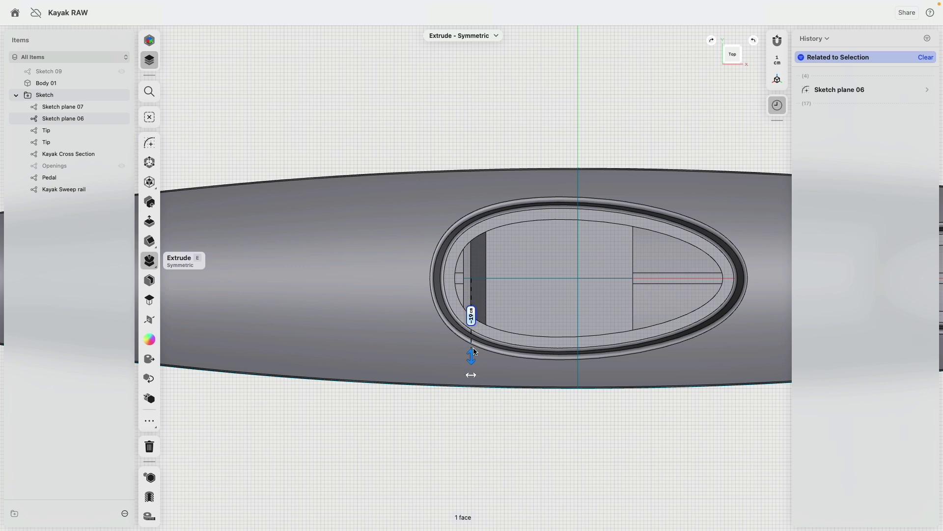
# Step: Isolate the new seat body
pyautogui.click(494, 255)
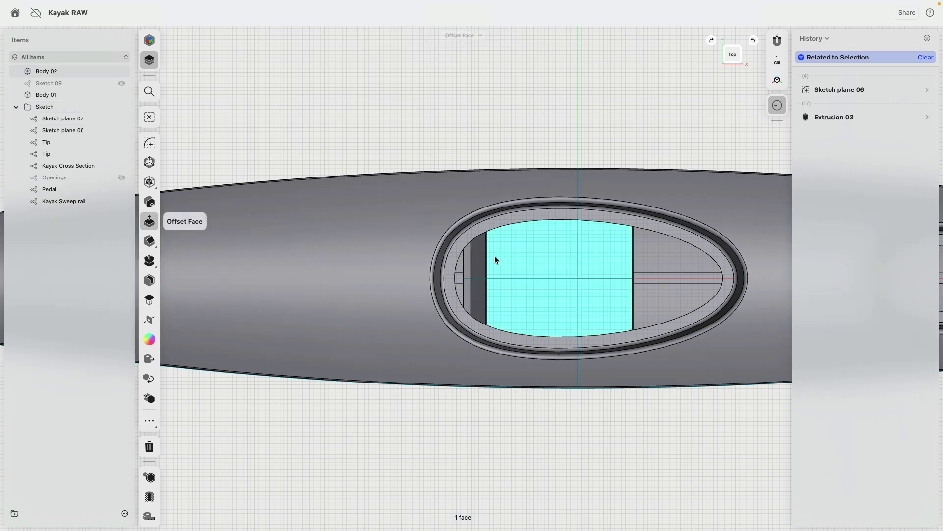
pyautogui.click(152, 480)
pyautogui.click(399, 336)
# Step: Fillet the inner edge between the backrest and the seat base with a 4 cm radius
pyautogui.moveTo(382, 332); pyautogui.dragTo(411, 237, button='right')
pyautogui.moveTo(435, 418); pyautogui.dragTo(396, 291, button='right')
pyautogui.scroll(5, 397, 291)
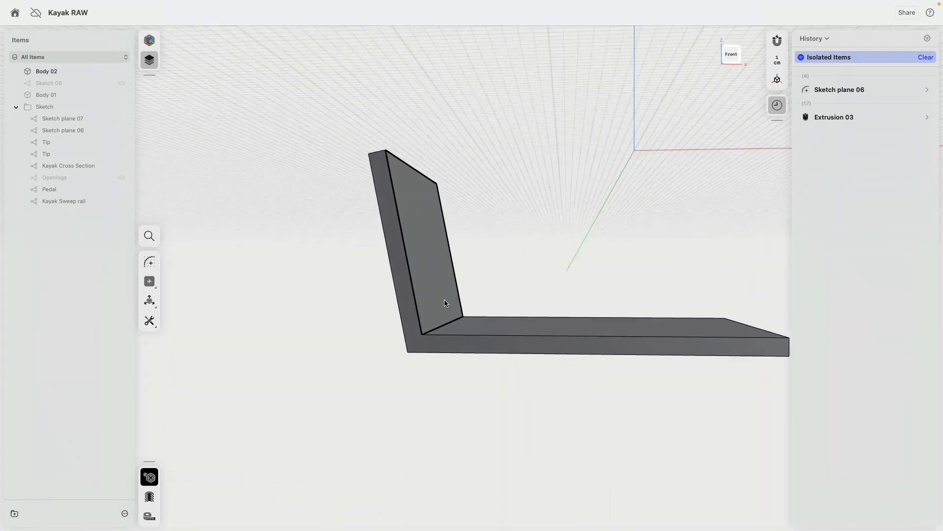
pyautogui.click(444, 327)
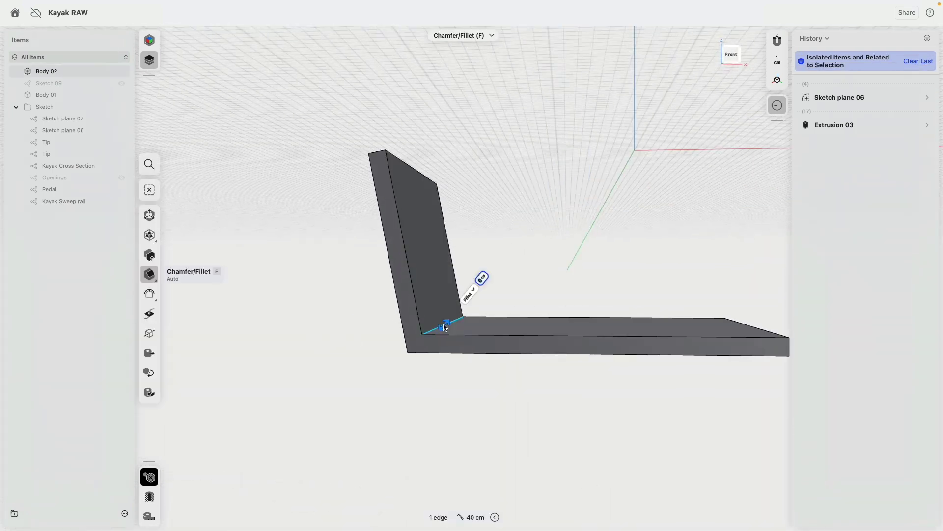
pyautogui.moveTo(444, 327); pyautogui.dragTo(476, 303)
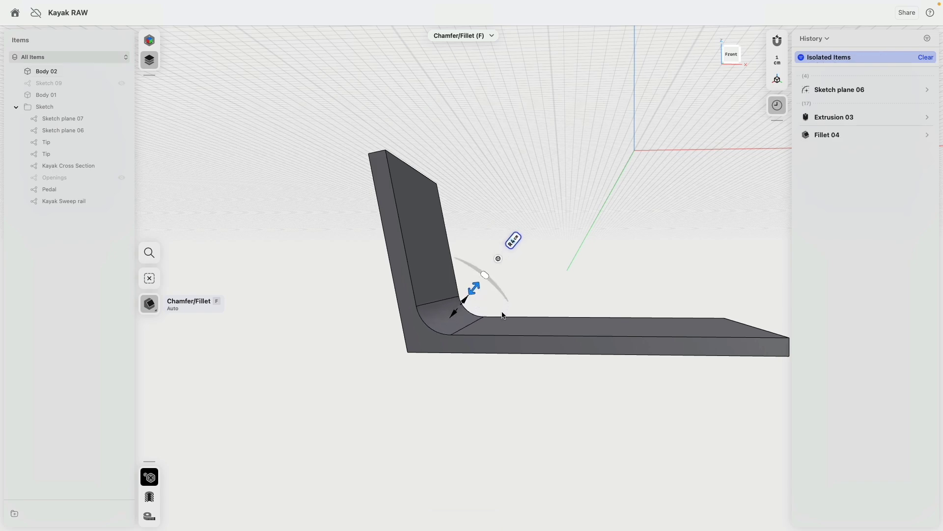
# Step: Measure the seat's thickness at its front end and the radius of the inner fillet
pyautogui.click(502, 335)
pyautogui.moveTo(782, 348); pyautogui.dragTo(654, 306, button='middle')
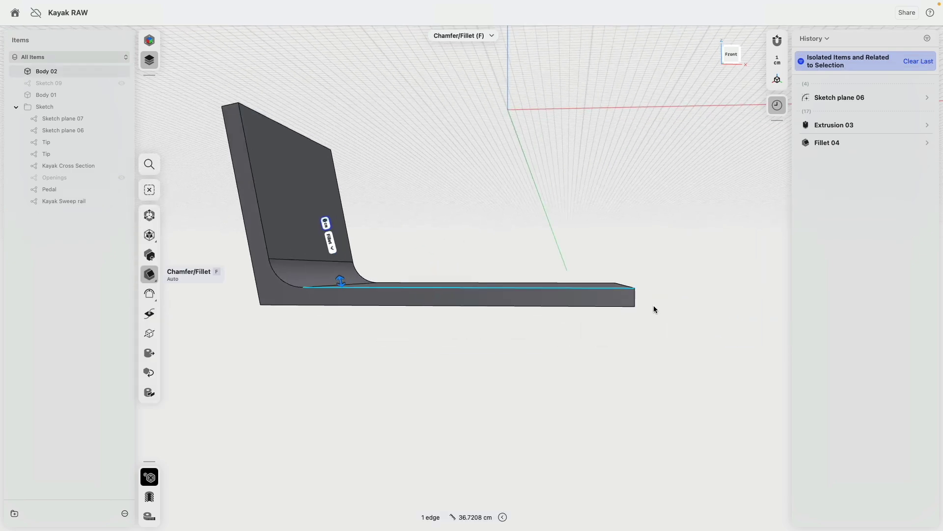
pyautogui.click(636, 303)
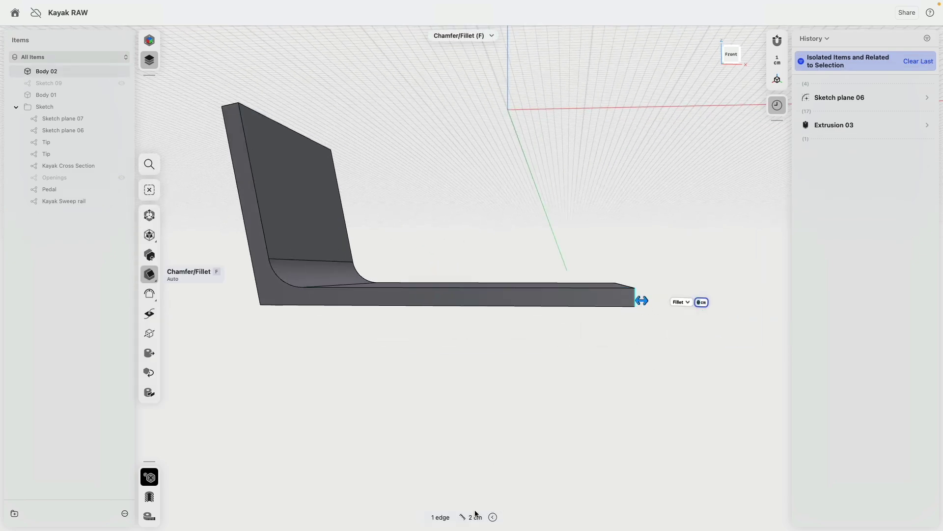
pyautogui.moveTo(356, 384); pyautogui.dragTo(554, 375, button='middle')
pyautogui.moveTo(396, 358); pyautogui.dragTo(466, 388, button='right')
pyautogui.click(463, 274)
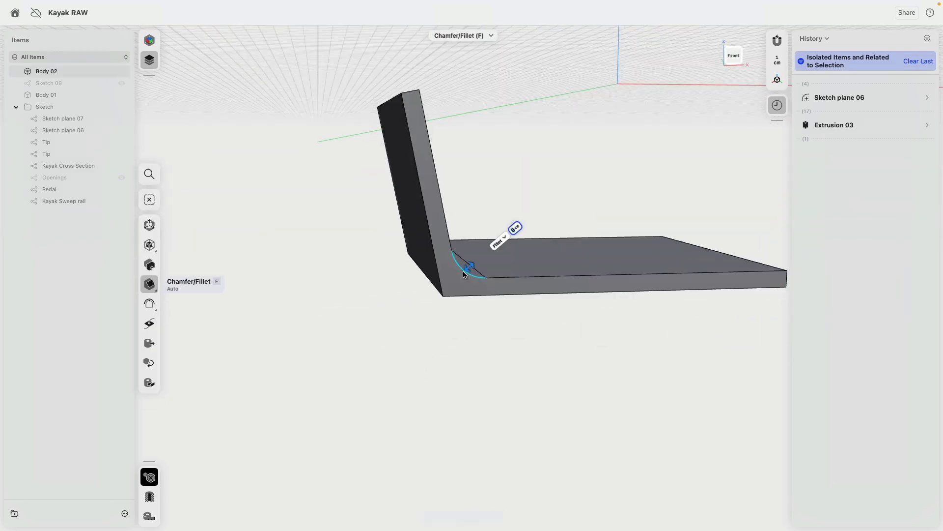
pyautogui.rightClick(398, 343)
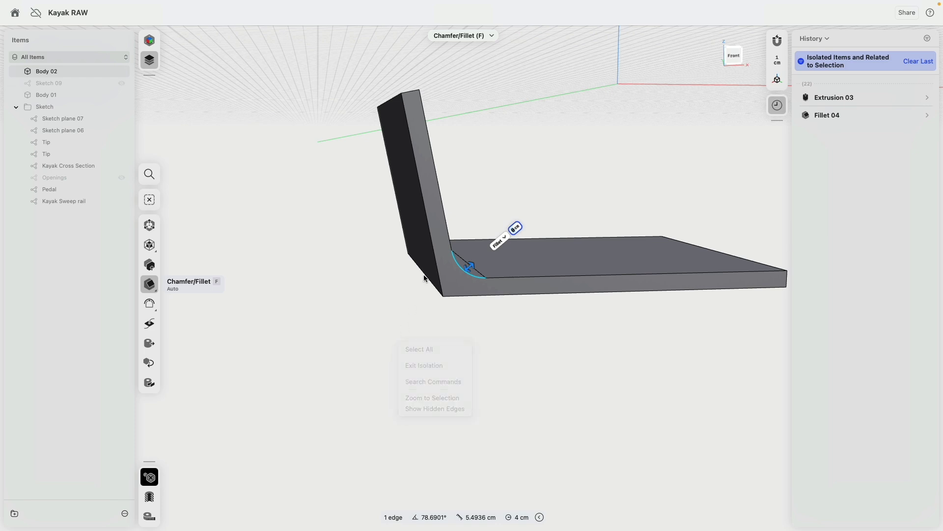
# Step: Fillet the outer edge between the backrest and the seat base with a 6 cm radius
pyautogui.click(425, 277)
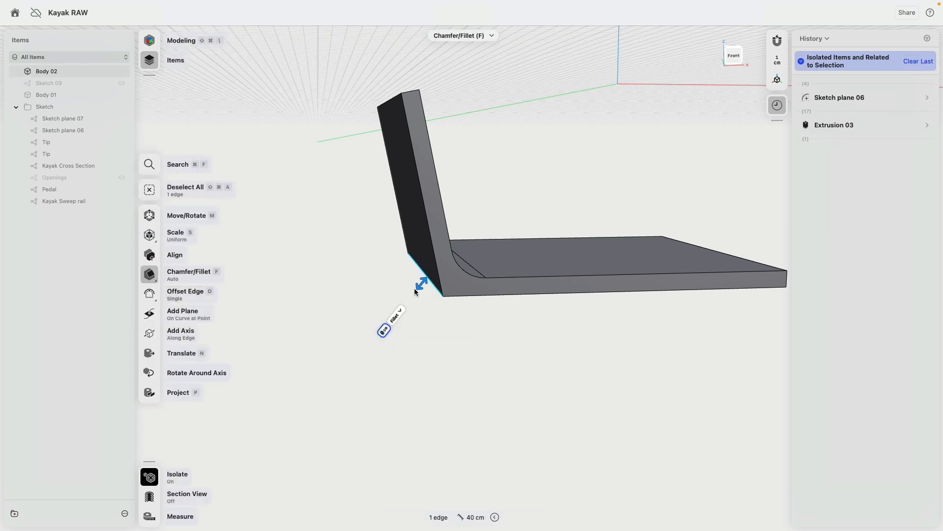
pyautogui.write('6')
pyautogui.press('Return')
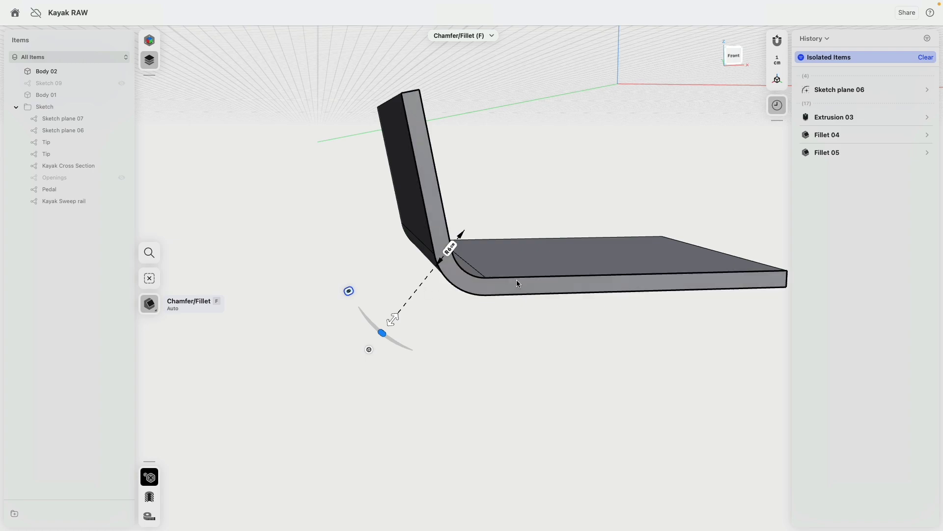
pyautogui.click(515, 331)
# Step: Turn off isolation of the seat body and bring the whole kayak with the paddle sketch into view
pyautogui.moveTo(514, 331); pyautogui.dragTo(414, 364, button='right')
pyautogui.click(149, 477)
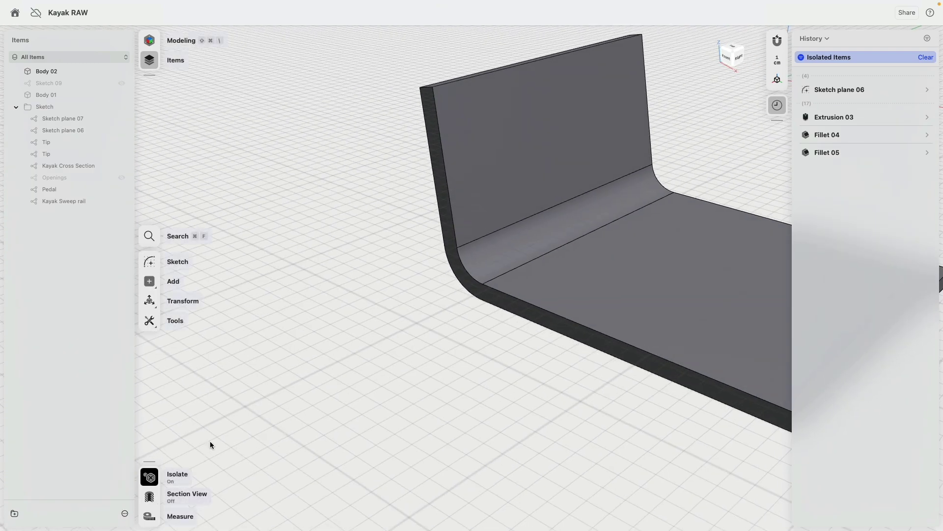
pyautogui.moveTo(411, 312); pyautogui.dragTo(287, 181, button='right')
pyautogui.moveTo(287, 182); pyautogui.dragTo(517, 168, button='middle')
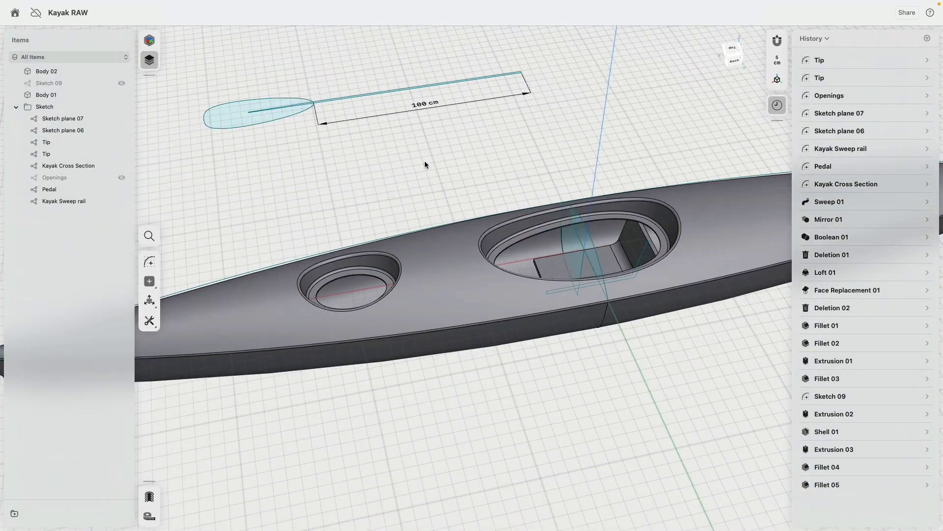
# Step: Sweep the 2 cm circle along the curved handle path at the kayak's tip to form a solid handle
pyautogui.moveTo(344, 171); pyautogui.dragTo(467, 110, button='middle')
pyautogui.scroll(-1, 296, 149)
pyautogui.moveTo(266, 149); pyautogui.dragTo(472, 99, button='middle')
pyautogui.scroll(3, 411, 167)
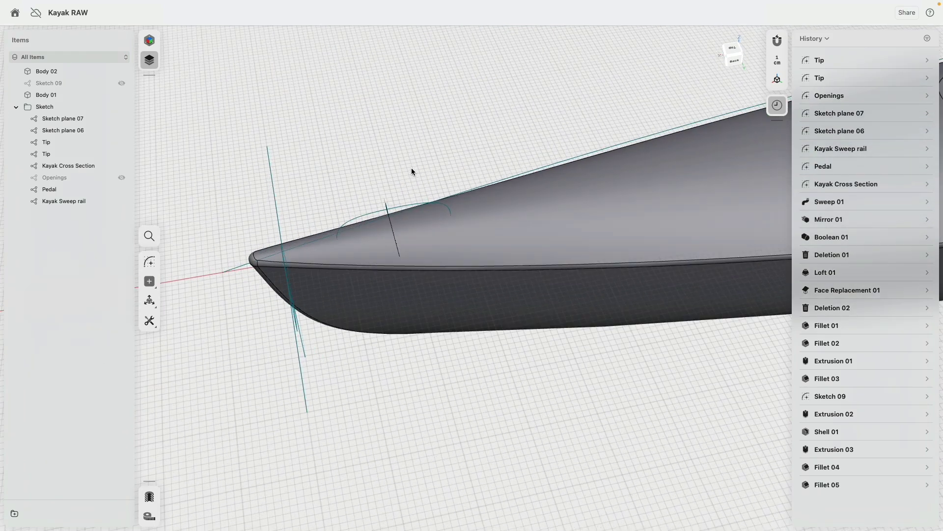
pyautogui.moveTo(411, 167)
pyautogui.mouseDown(button='right')
pyautogui.moveTo(466, 134)
pyautogui.moveTo(450, 131)
pyautogui.mouseUp(button='right')
pyautogui.scroll(4, 409, 174)
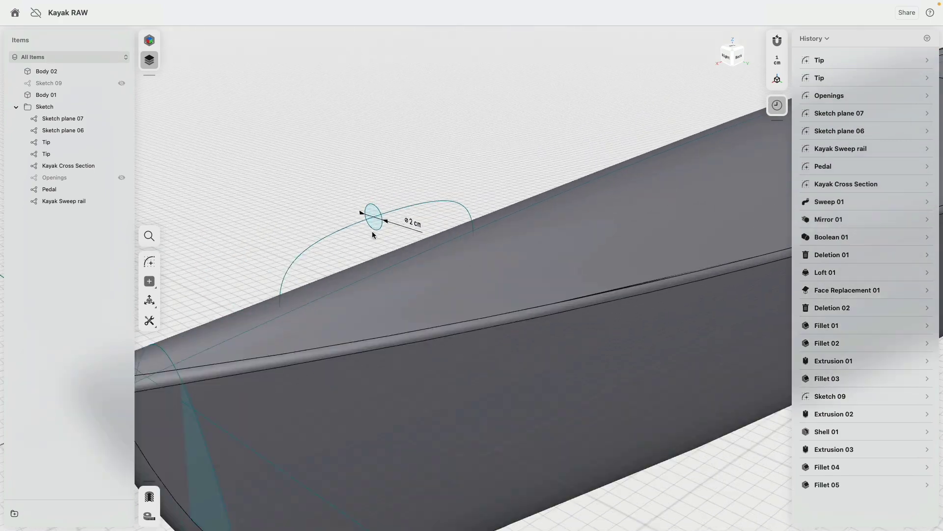
pyautogui.doubleClick(324, 241)
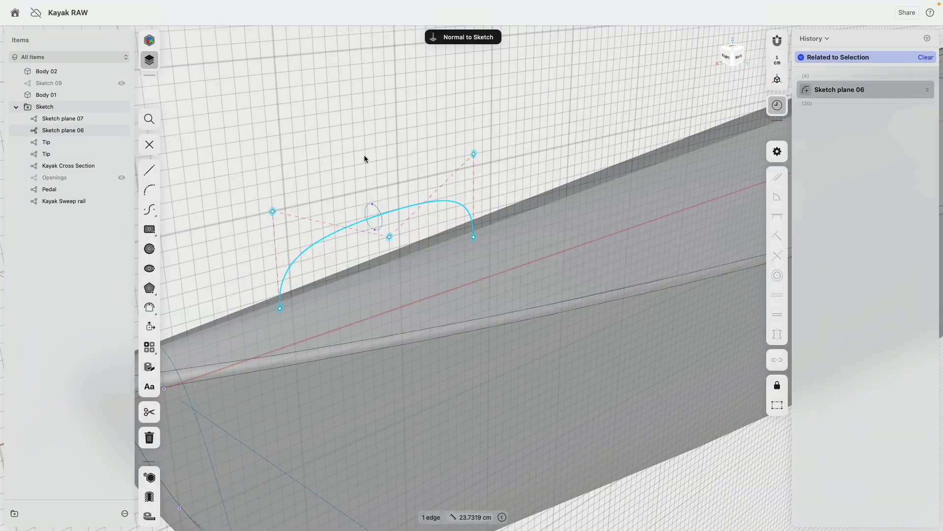
pyautogui.press('Escape')
pyautogui.press('Escape')
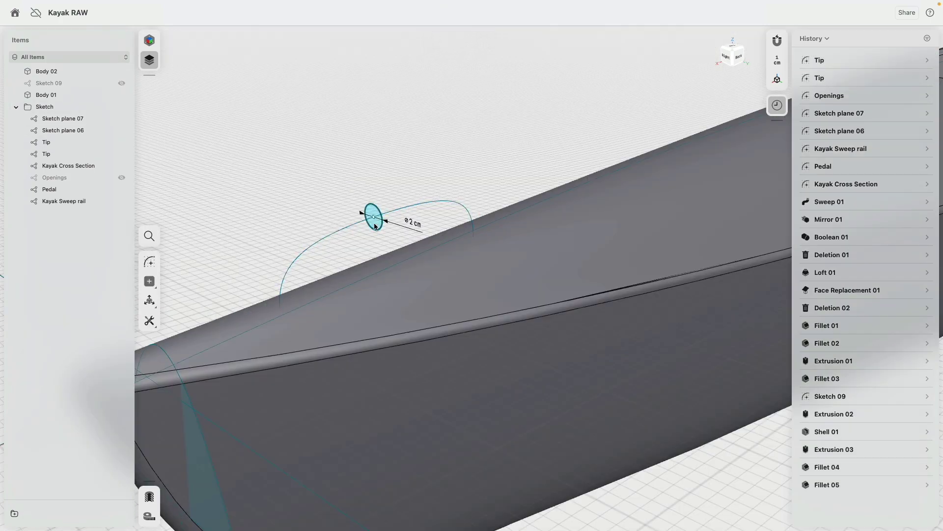
pyautogui.click(375, 226)
pyautogui.click(329, 234)
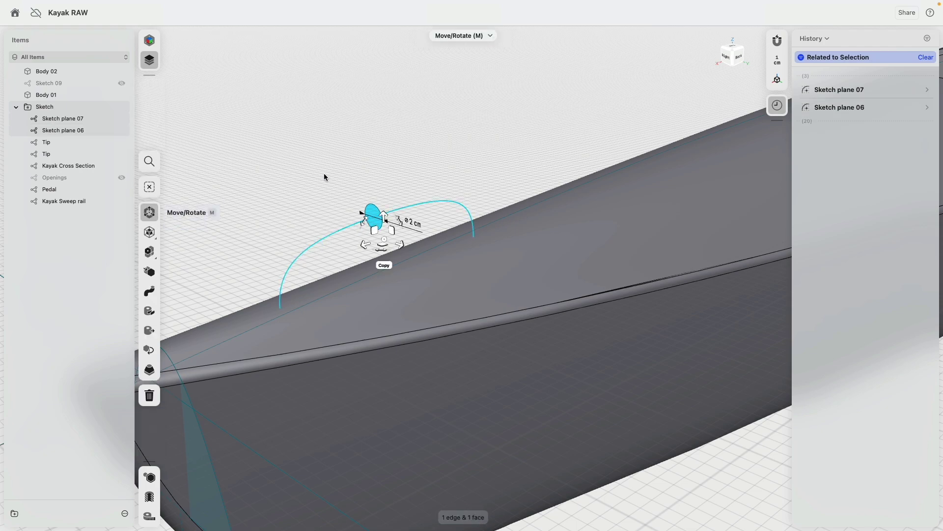
pyautogui.click(149, 291)
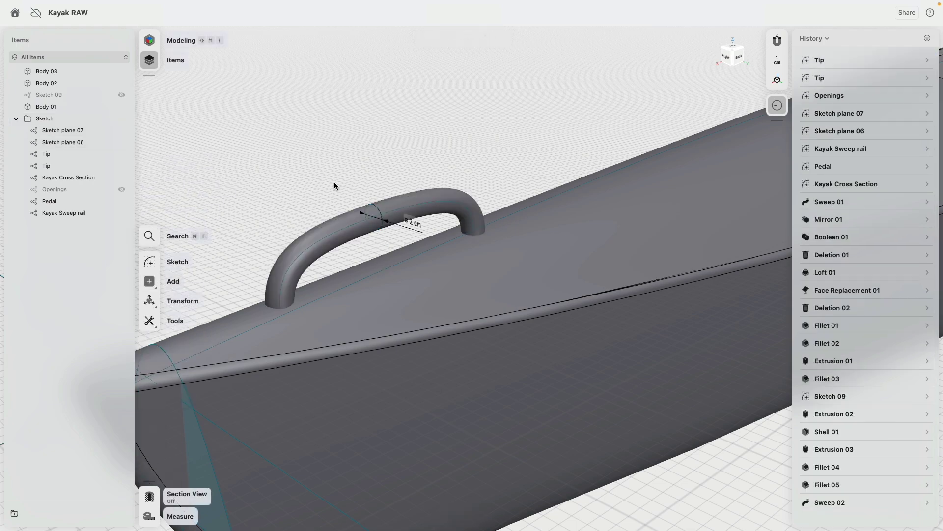
# Step: Place a copy of the tip handle on the deck beside the rear of the cockpit, working in the top view
pyautogui.click(319, 232)
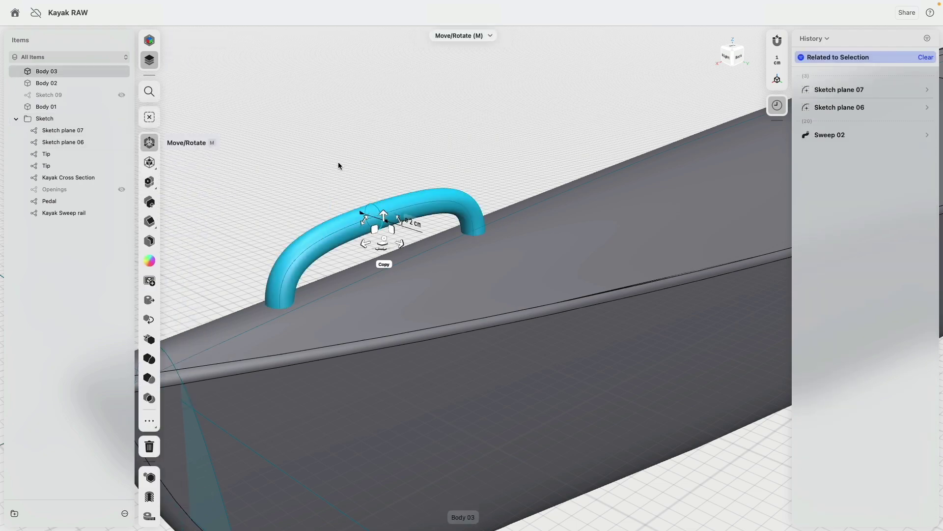
pyautogui.scroll(-5, 354, 163)
pyautogui.scroll(-3, 366, 166)
pyautogui.click(737, 55)
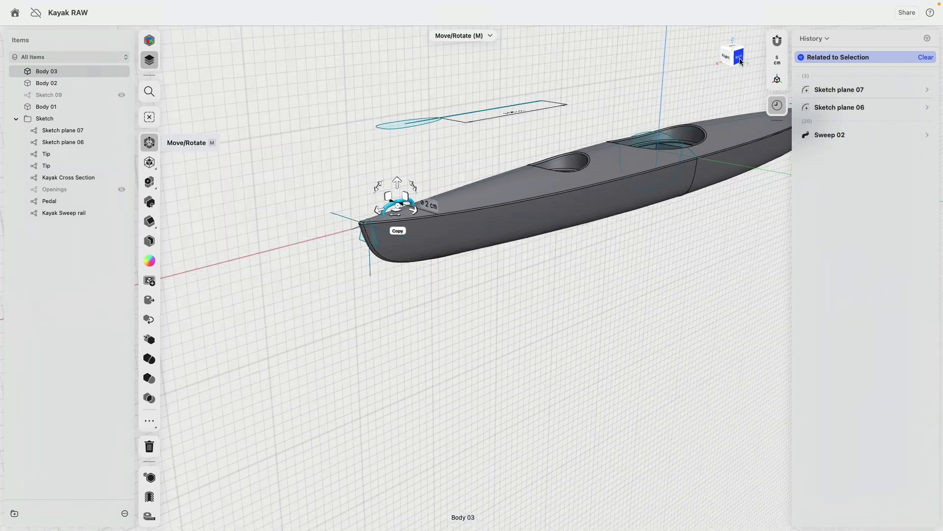
pyautogui.click(734, 47)
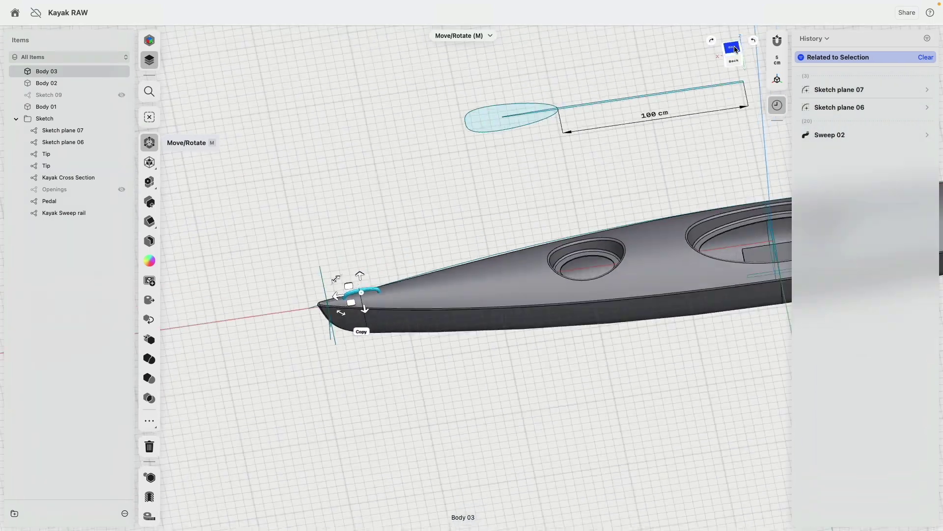
pyautogui.moveTo(535, 175); pyautogui.dragTo(563, 174, button='middle')
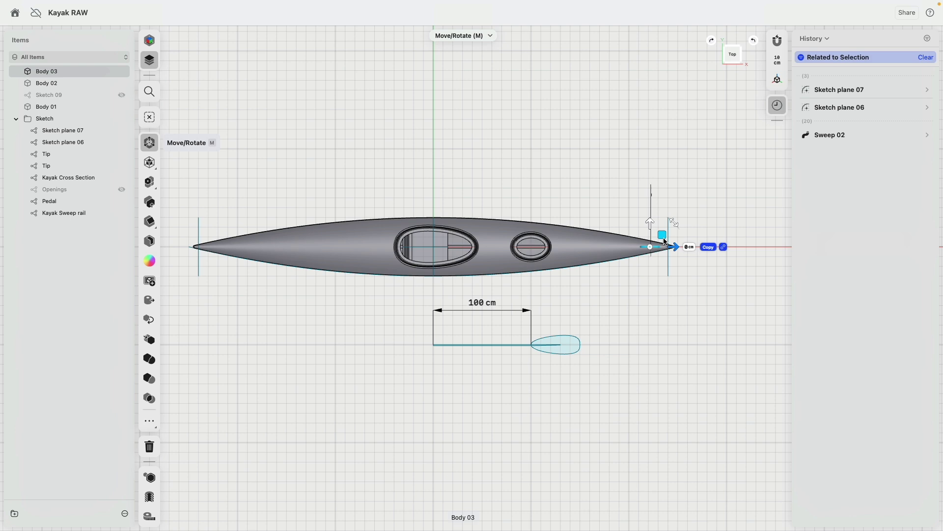
pyautogui.moveTo(665, 240); pyautogui.dragTo(408, 216)
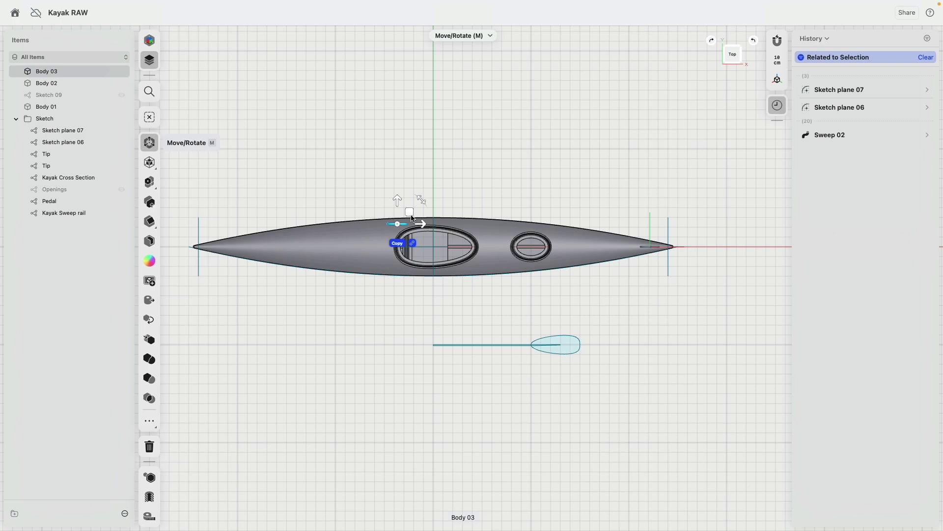
pyautogui.scroll(3, 395, 246)
pyautogui.click(399, 233)
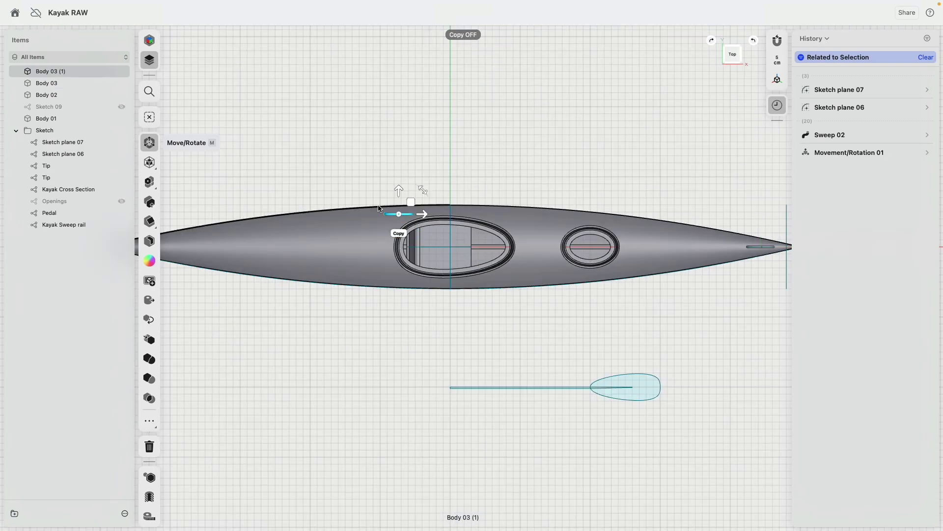
# Step: Tilt the copied handle slightly lengthwise in the back view to follow the line of the deck
pyautogui.scroll(5, 378, 208)
pyautogui.moveTo(340, 255); pyautogui.dragTo(519, 181, button='right')
pyautogui.scroll(-4, 324, 300)
pyautogui.scroll(6, 324, 303)
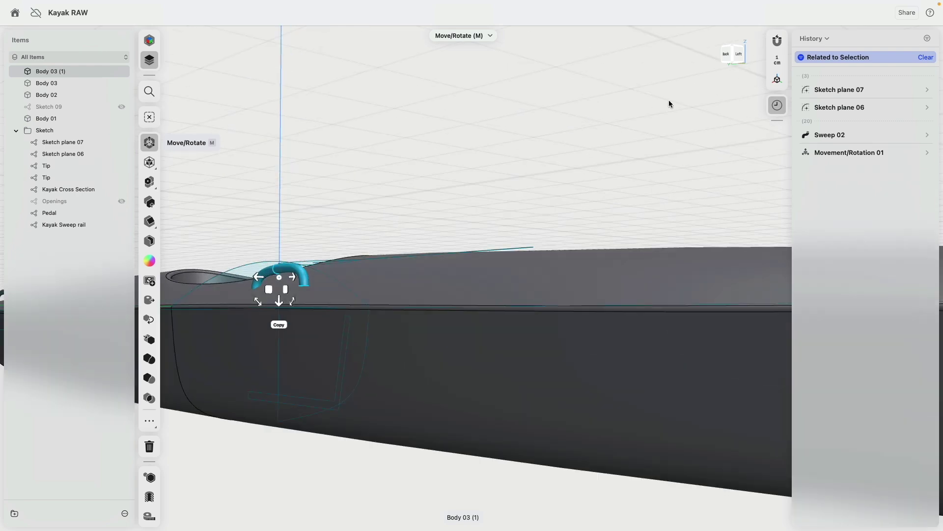
pyautogui.click(726, 56)
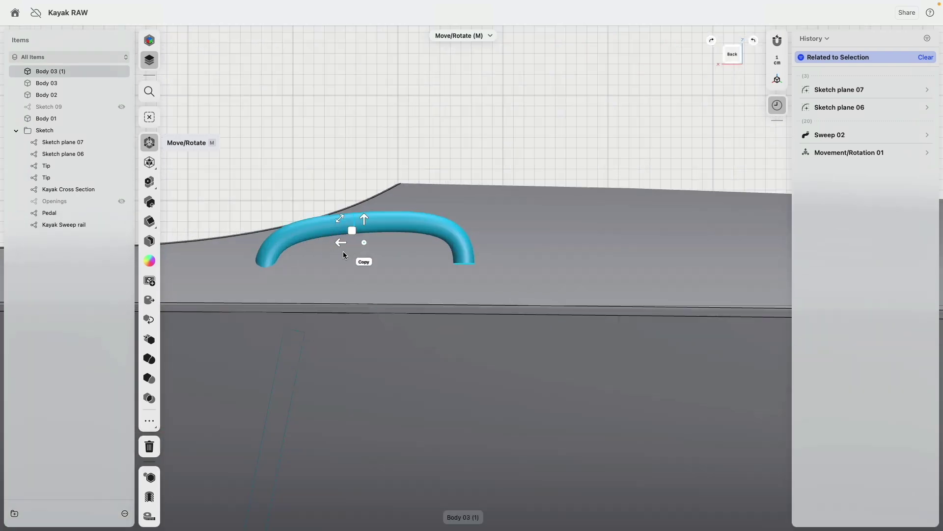
pyautogui.moveTo(343, 219); pyautogui.dragTo(339, 212)
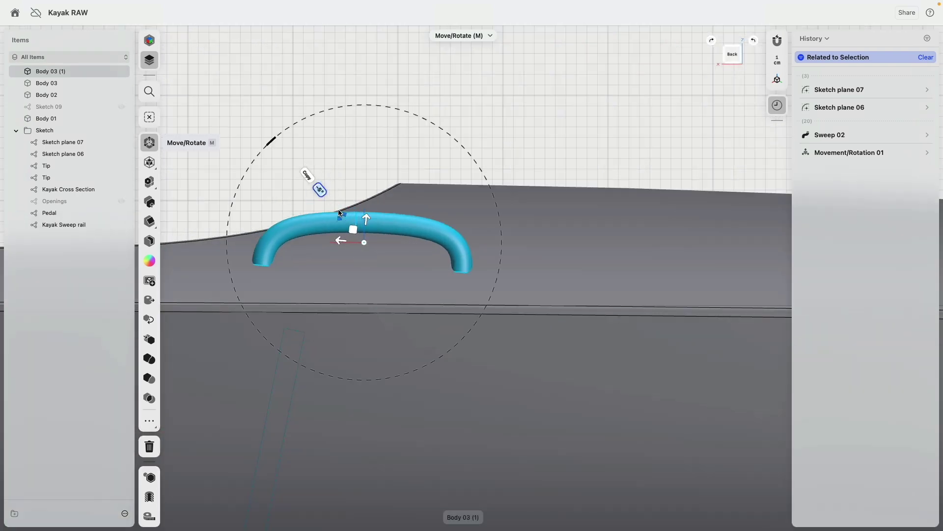
pyautogui.scroll(-4, 382, 216)
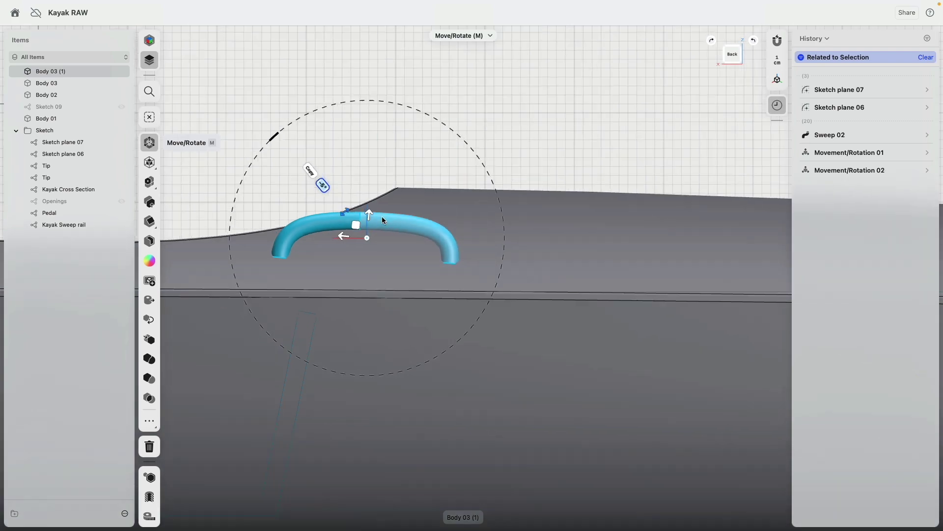
# Step: Roll the copied handle sideways by about 30° so it leans outward with the deck's slope
pyautogui.moveTo(435, 170); pyautogui.dragTo(319, 199, button='right')
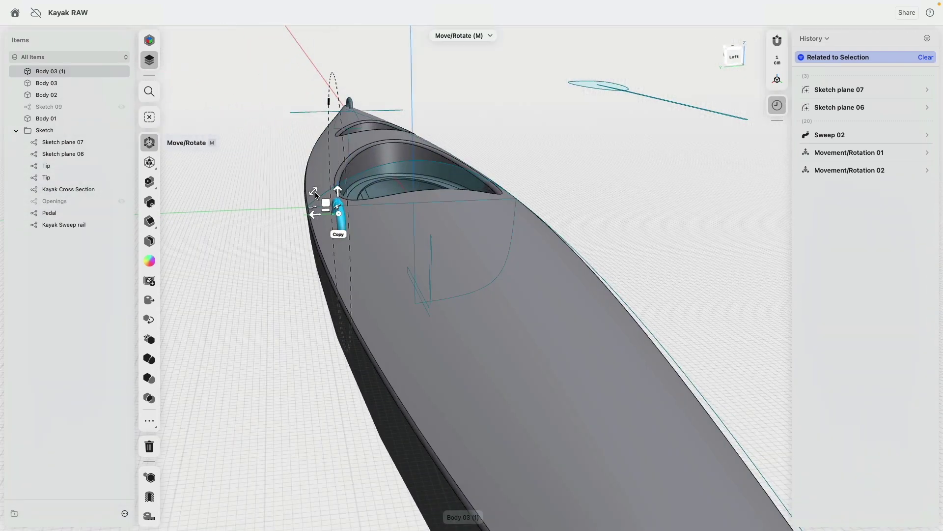
pyautogui.moveTo(319, 203); pyautogui.dragTo(302, 208)
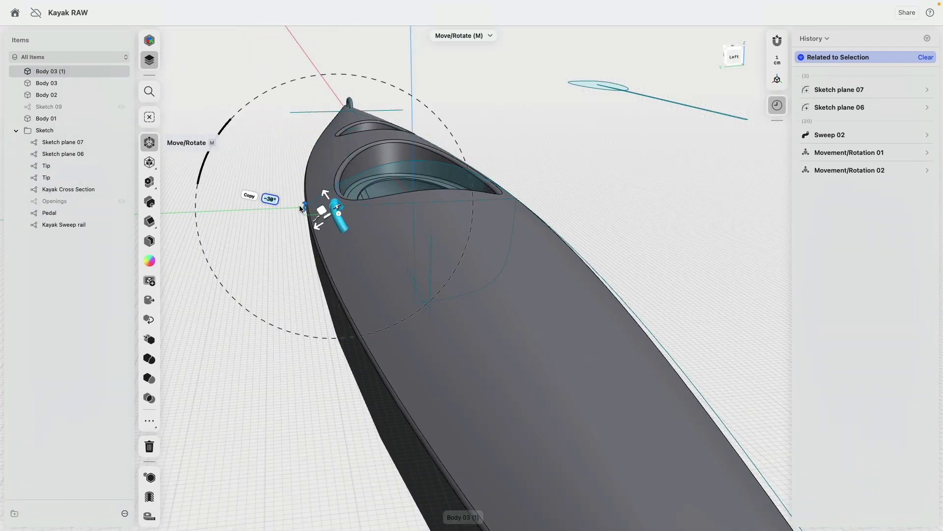
pyautogui.moveTo(296, 262); pyautogui.dragTo(417, 241, button='right')
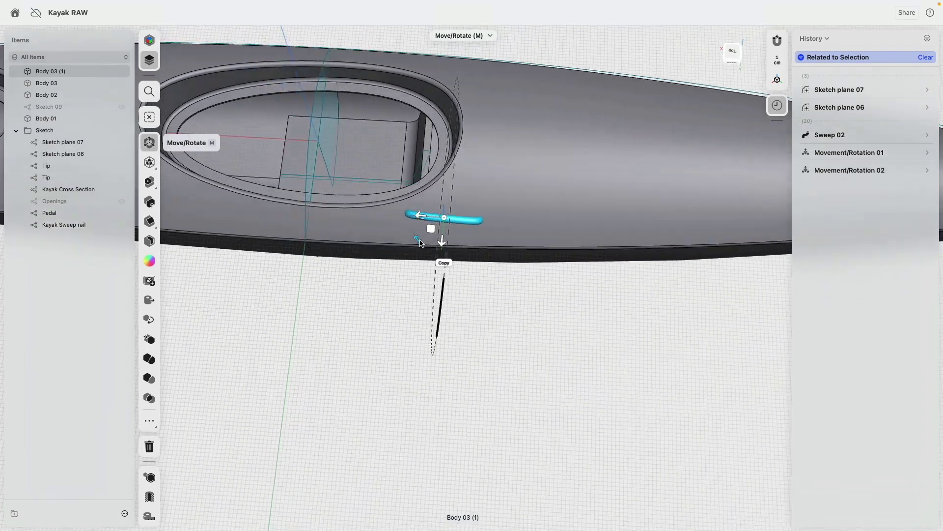
pyautogui.moveTo(417, 241); pyautogui.dragTo(423, 245)
# Step: Shift the copied handle slightly outward toward the hull's side edge and clear the selection
pyautogui.moveTo(422, 246); pyautogui.dragTo(439, 221, button='right')
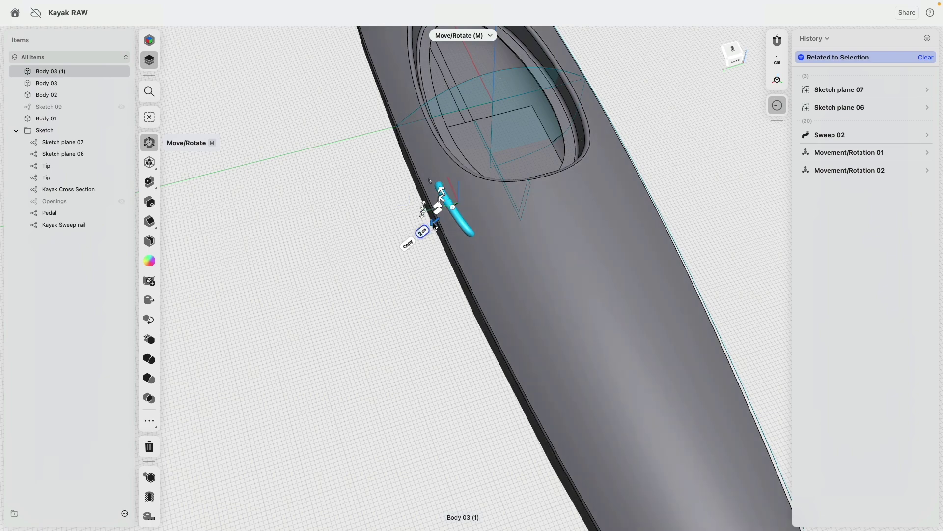
pyautogui.moveTo(439, 221); pyautogui.dragTo(437, 222)
pyautogui.press('Escape')
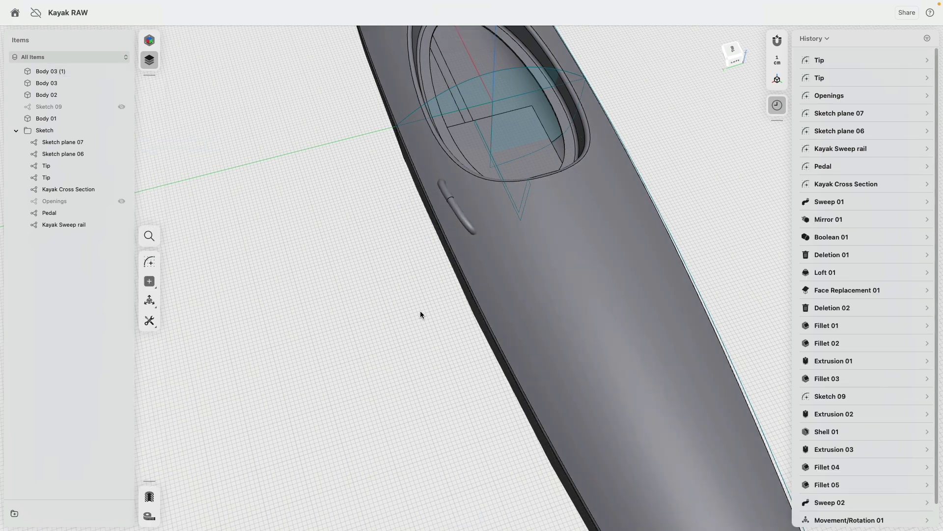
# Step: Examine the placed side handle, the cockpit rim and the seat backrest from close up and from farther away
pyautogui.moveTo(420, 311); pyautogui.dragTo(577, 276, button='right')
pyautogui.scroll(-5, 464, 299)
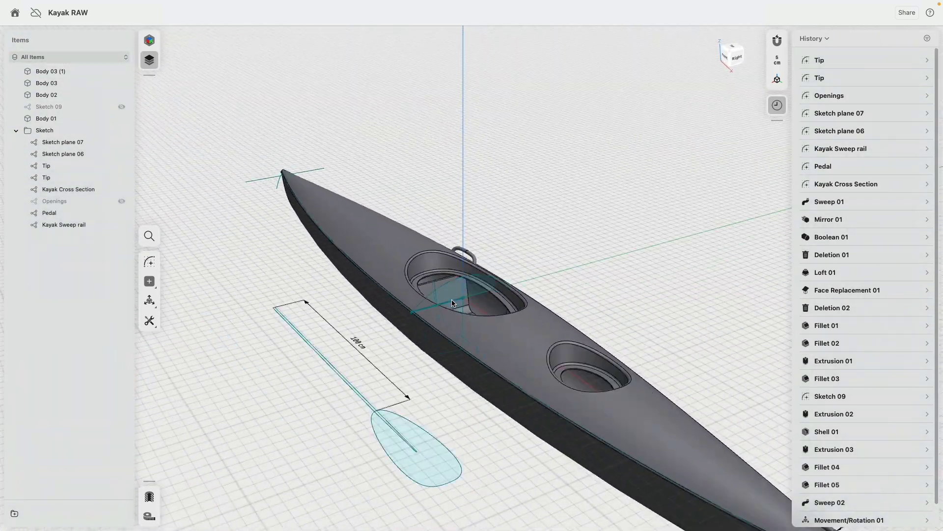
pyautogui.scroll(10, 421, 287)
pyautogui.scroll(5, 365, 280)
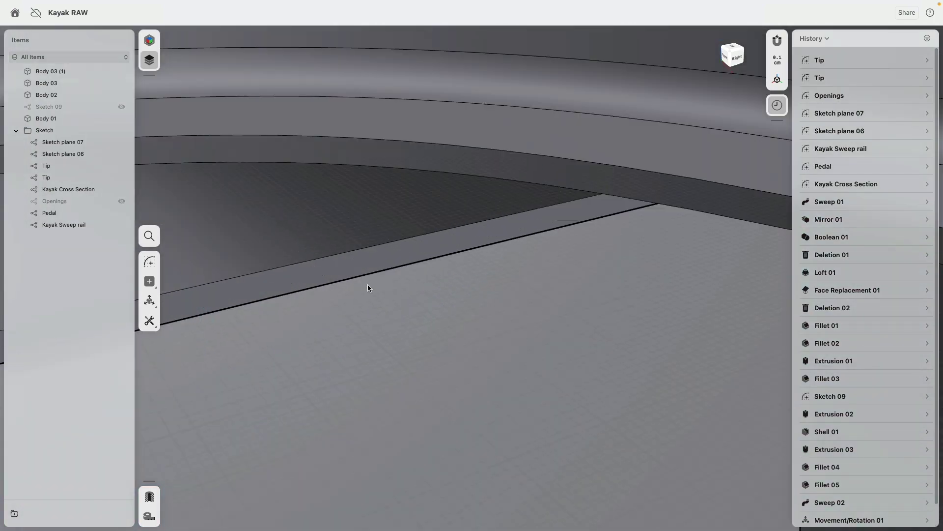
pyautogui.moveTo(368, 285)
pyautogui.mouseDown(button='right')
pyautogui.moveTo(381, 249)
pyautogui.moveTo(358, 251)
pyautogui.moveTo(389, 252)
pyautogui.moveTo(384, 238)
pyautogui.moveTo(394, 240)
pyautogui.moveTo(375, 265)
pyautogui.moveTo(383, 293)
pyautogui.mouseUp(button='right')
pyautogui.scroll(-10, 382, 293)
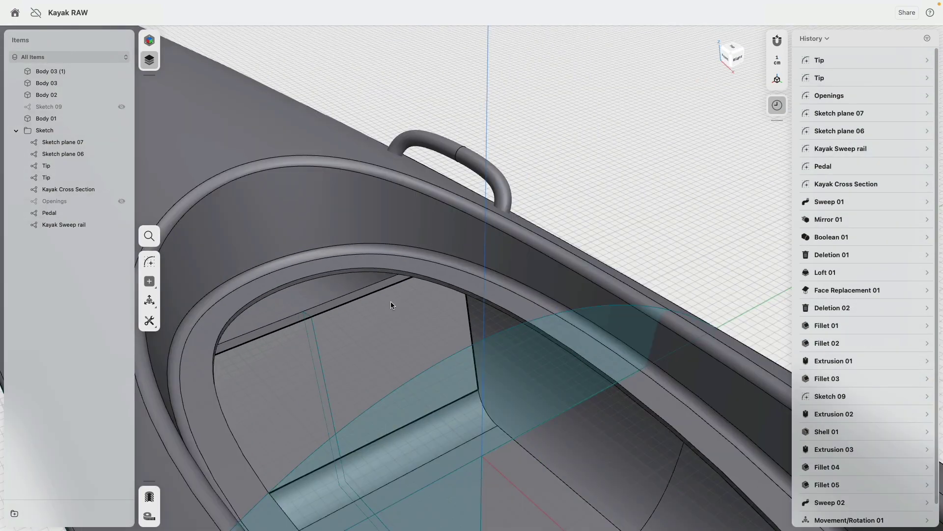
pyautogui.moveTo(485, 217); pyautogui.dragTo(473, 226, button='right')
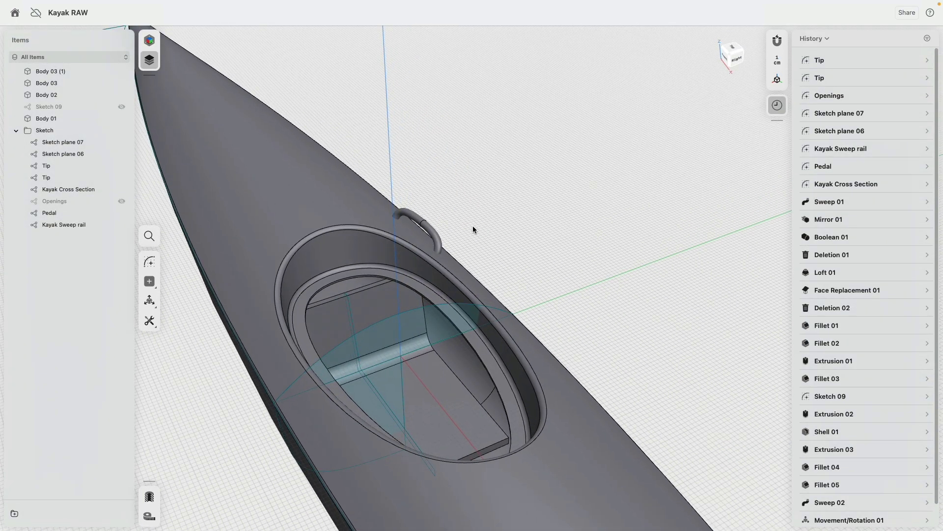
# Step: Hide the Sketch folder and move Sketch 09 into it
pyautogui.scroll(-10, 473, 229)
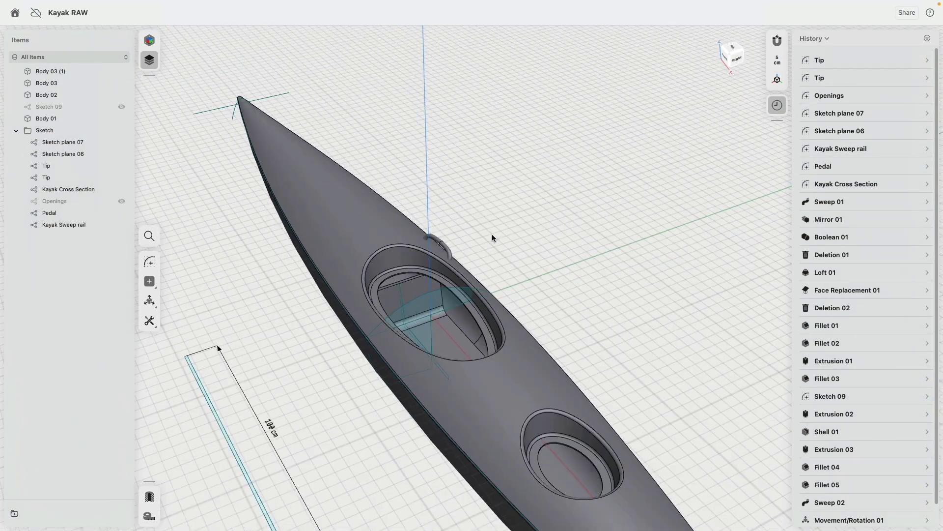
pyautogui.click(121, 130)
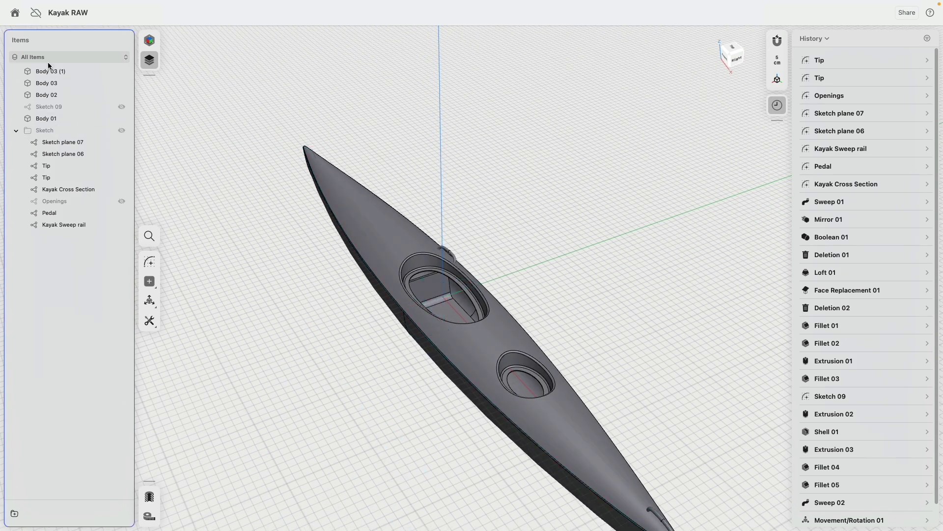
pyautogui.moveTo(43, 104); pyautogui.dragTo(63, 132)
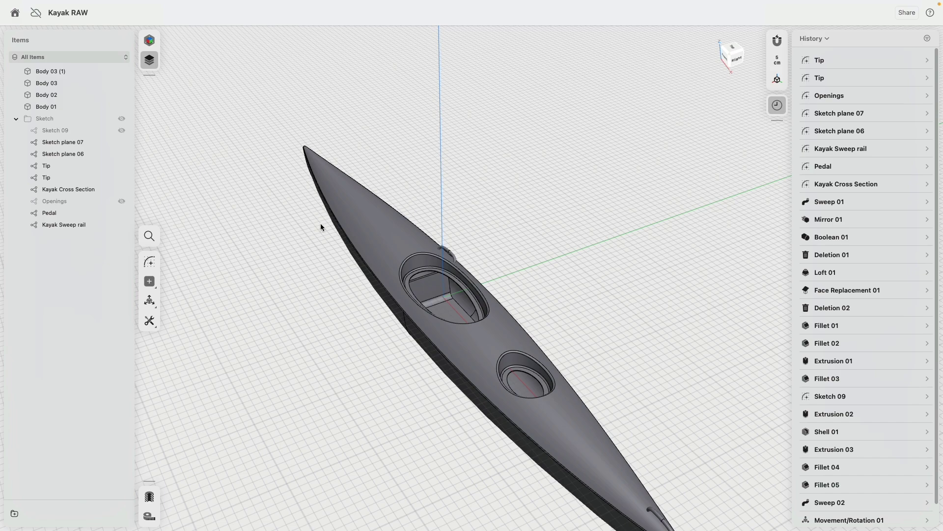
# Step: Mirror the side handle across the kayak's lengthwise vertical centre plane, keeping the original
pyautogui.moveTo(320, 225); pyautogui.dragTo(377, 250, button='right')
pyautogui.scroll(5, 486, 216)
pyautogui.click(490, 227)
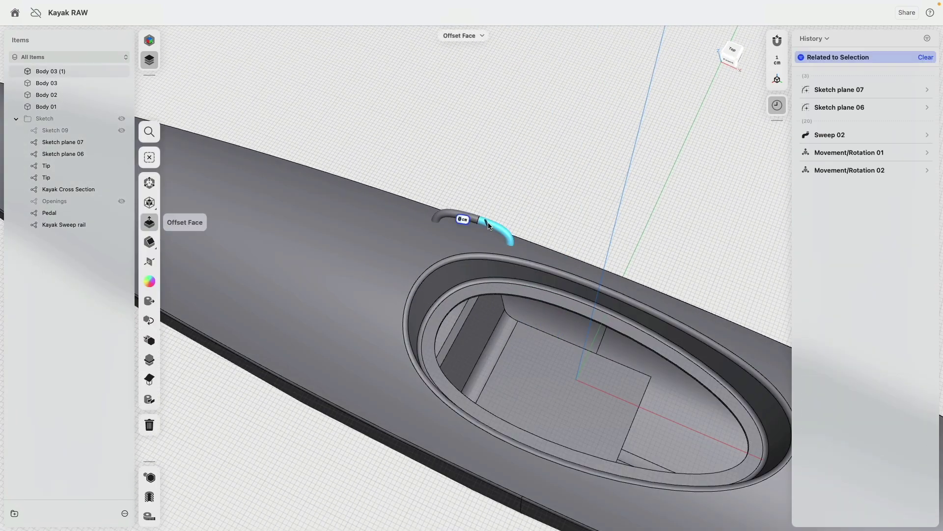
pyautogui.press('m')
pyautogui.scroll(-5, 409, 163)
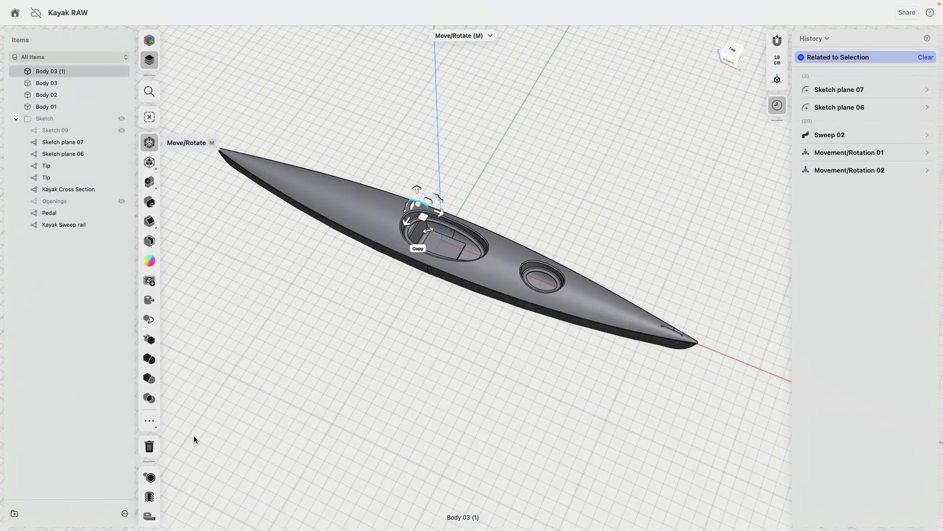
pyautogui.click(158, 339)
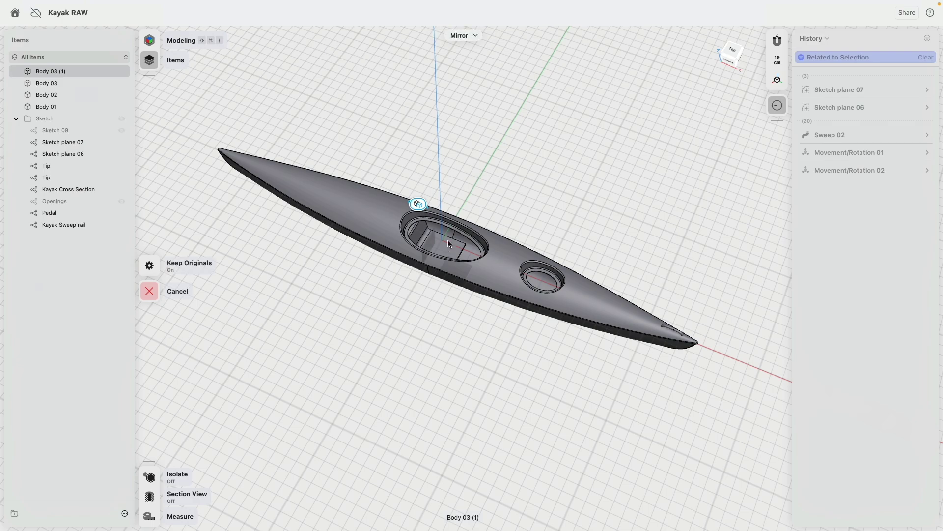
pyautogui.scroll(-1, 459, 238)
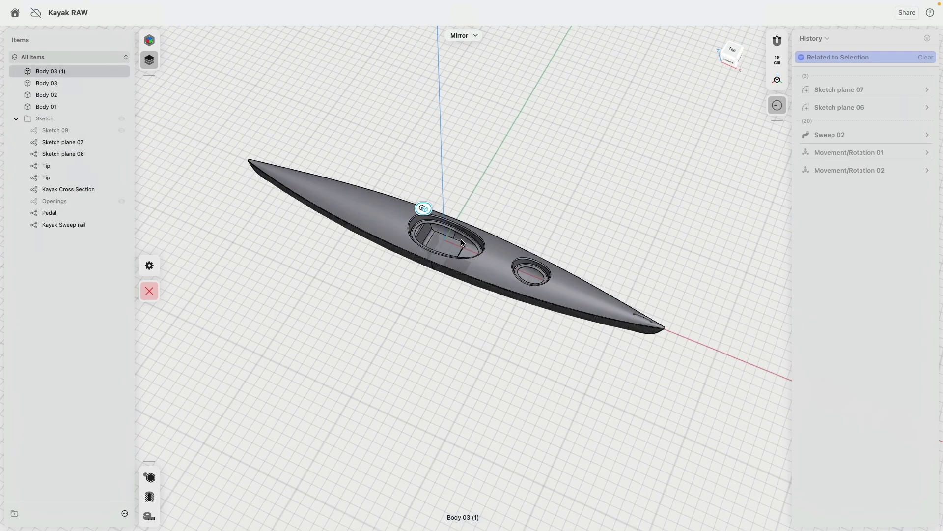
pyautogui.scroll(8, 461, 234)
pyautogui.click(461, 229)
pyautogui.scroll(-6, 398, 246)
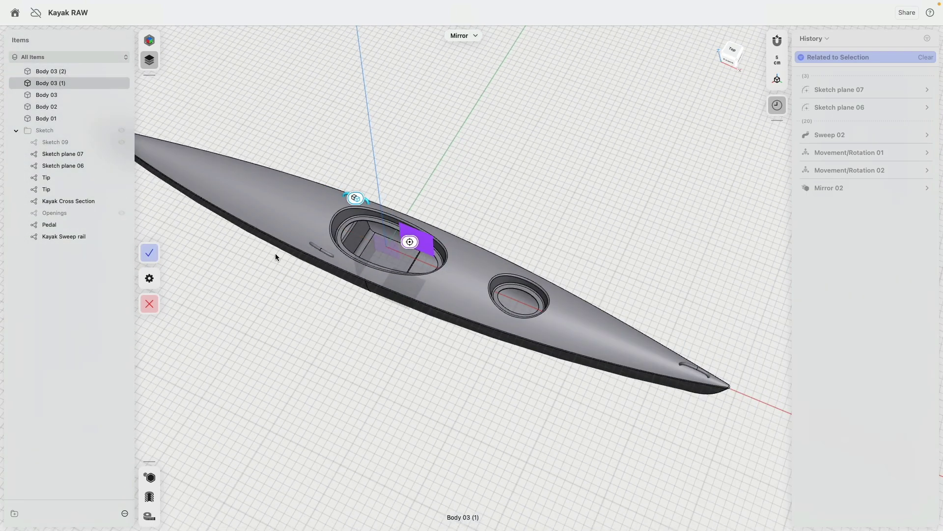
pyautogui.click(150, 252)
# Step: Show the Sketch folder again and bring the paddle sketch beside the hull into view
pyautogui.moveTo(306, 314); pyautogui.dragTo(267, 201, button='right')
pyautogui.click(121, 130)
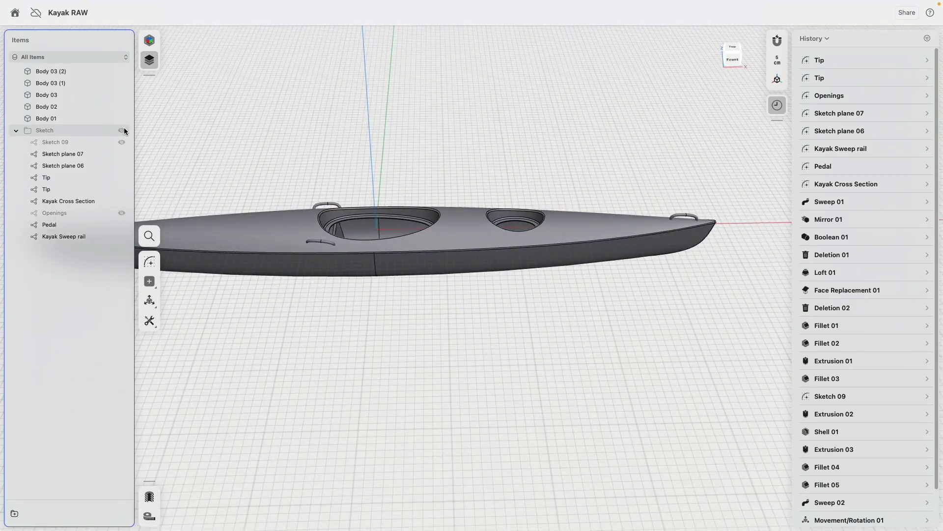
pyautogui.moveTo(293, 118)
pyautogui.mouseDown(button='right')
pyautogui.moveTo(457, 245)
pyautogui.moveTo(588, 284)
pyautogui.mouseUp(button='right')
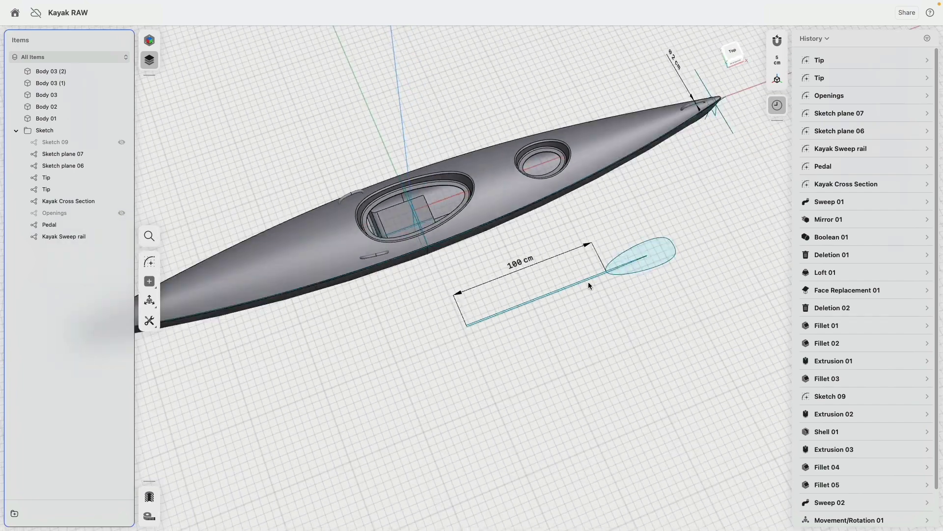
# Step: Revolve the paddle shaft profile a full 360° around its long edge
pyautogui.scroll(10, 654, 348)
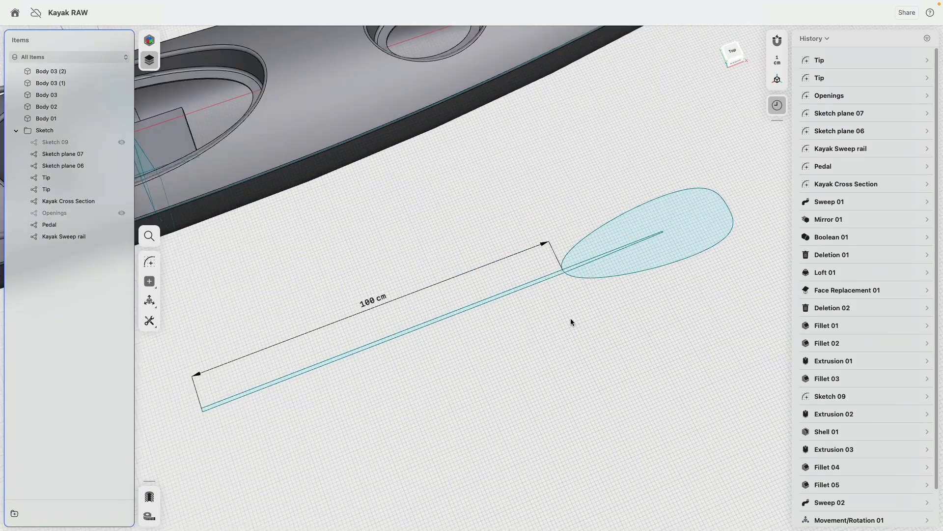
pyautogui.scroll(3, 570, 270)
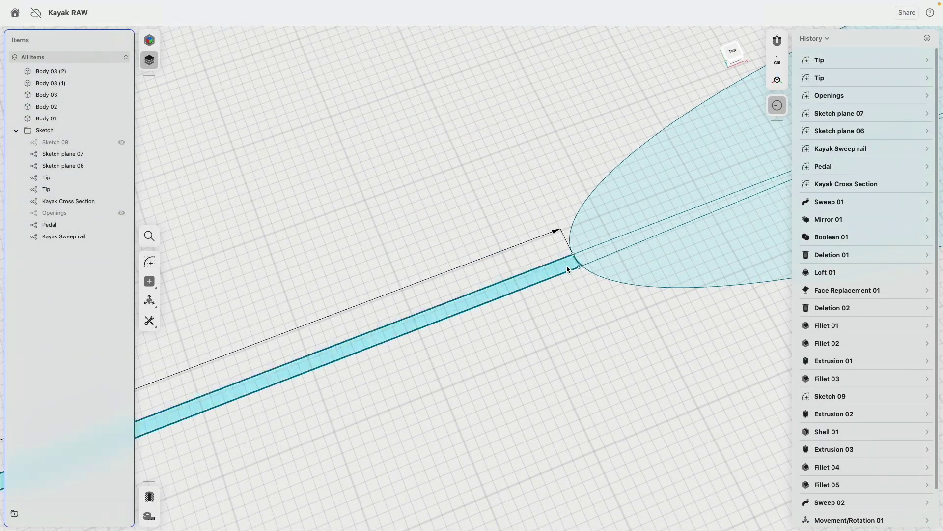
pyautogui.click(575, 262)
pyautogui.click(559, 258)
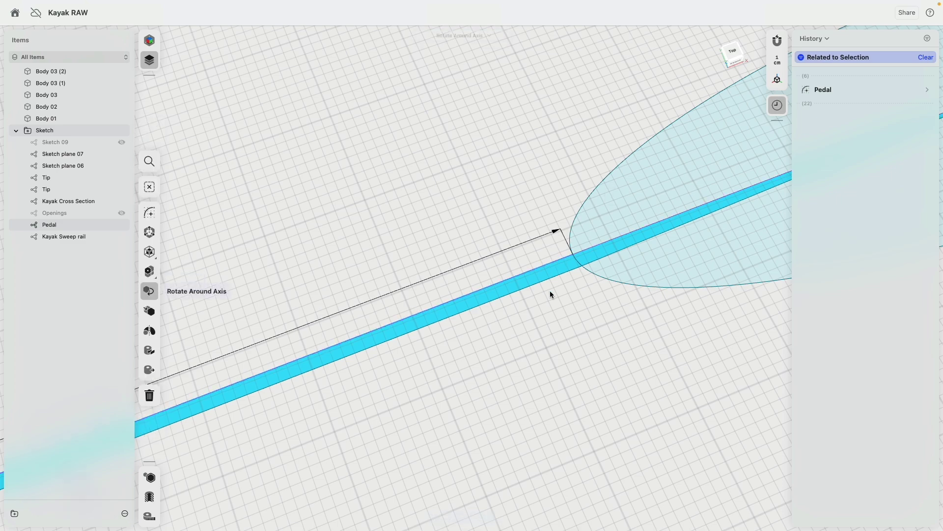
pyautogui.scroll(-5, 547, 306)
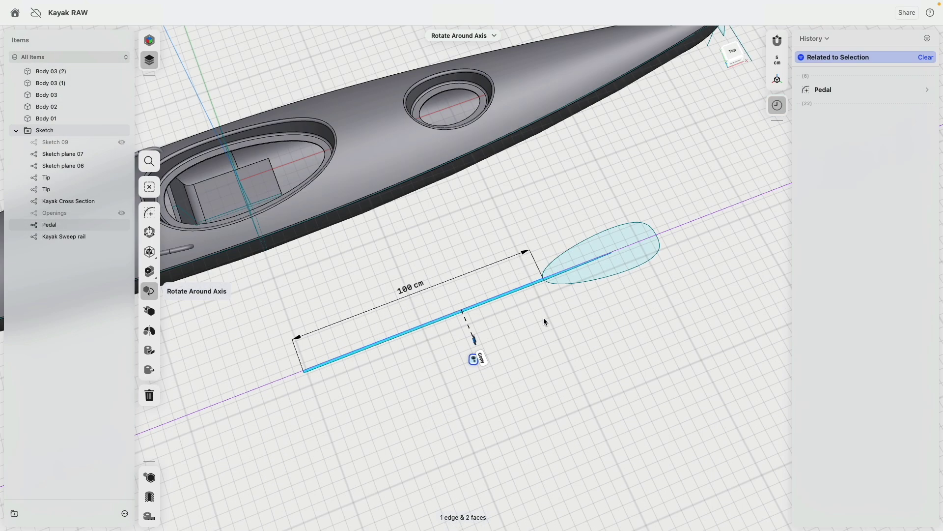
pyautogui.click(149, 330)
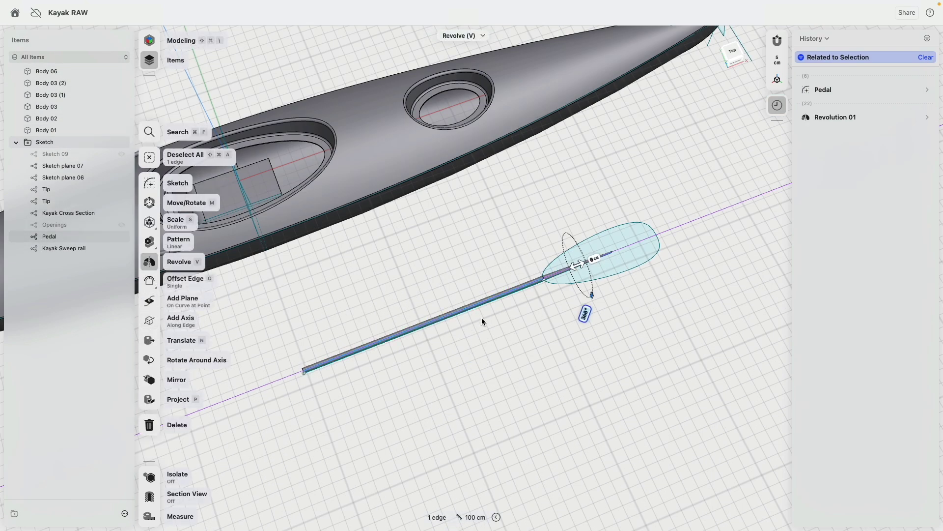
# Step: Hide the revolved paddle shaft body to expose the blade profile in the sketch
pyautogui.scroll(5, 540, 270)
pyautogui.click(633, 369)
pyautogui.click(567, 264)
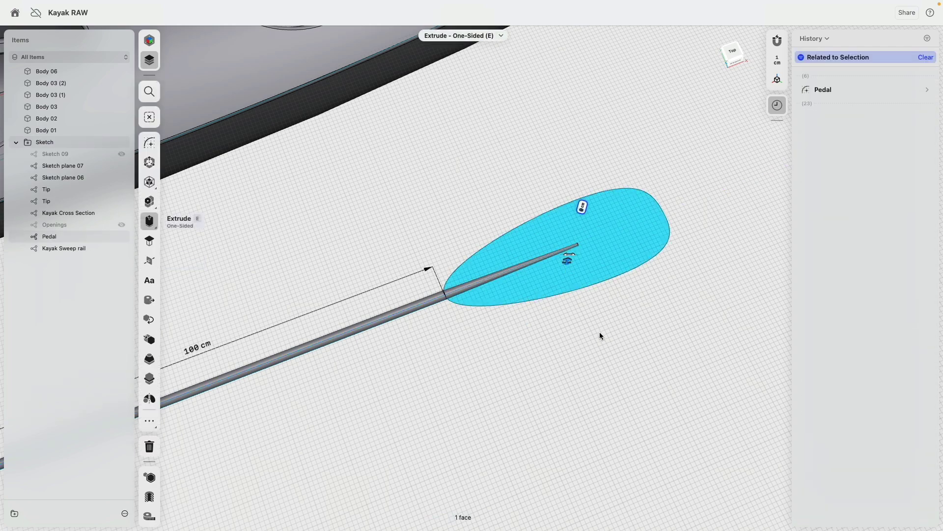
pyautogui.moveTo(600, 332); pyautogui.dragTo(423, 269, button='right')
pyautogui.scroll(3, 603, 275)
pyautogui.scroll(-3, 291, 279)
pyautogui.moveTo(290, 279); pyautogui.dragTo(449, 249, button='middle')
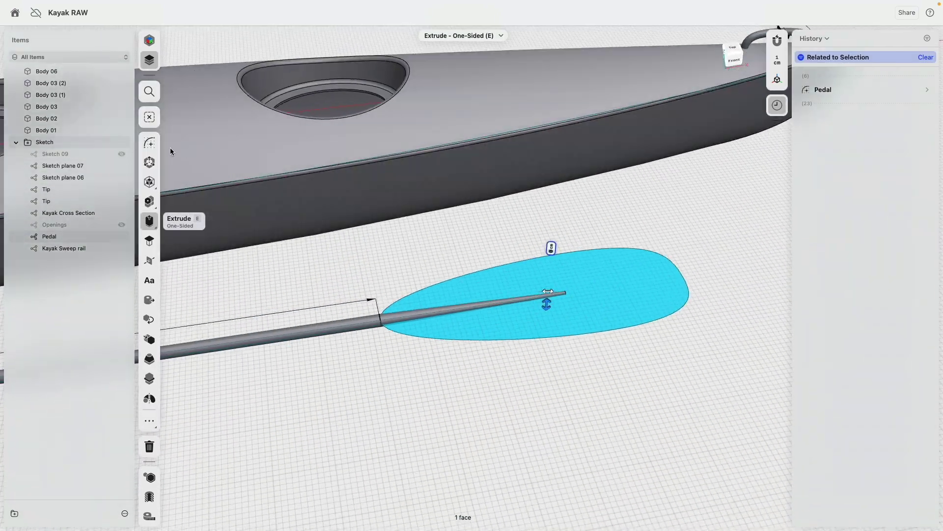
pyautogui.click(329, 322)
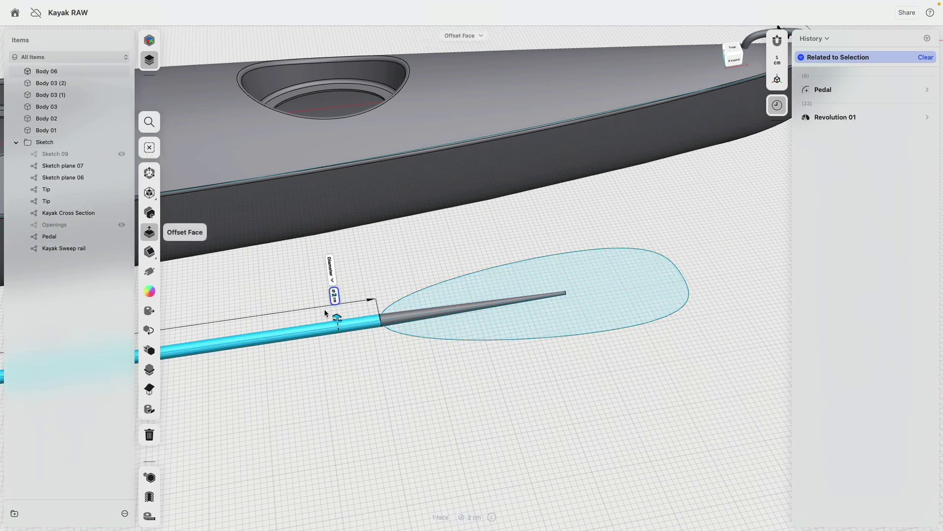
pyautogui.click(122, 71)
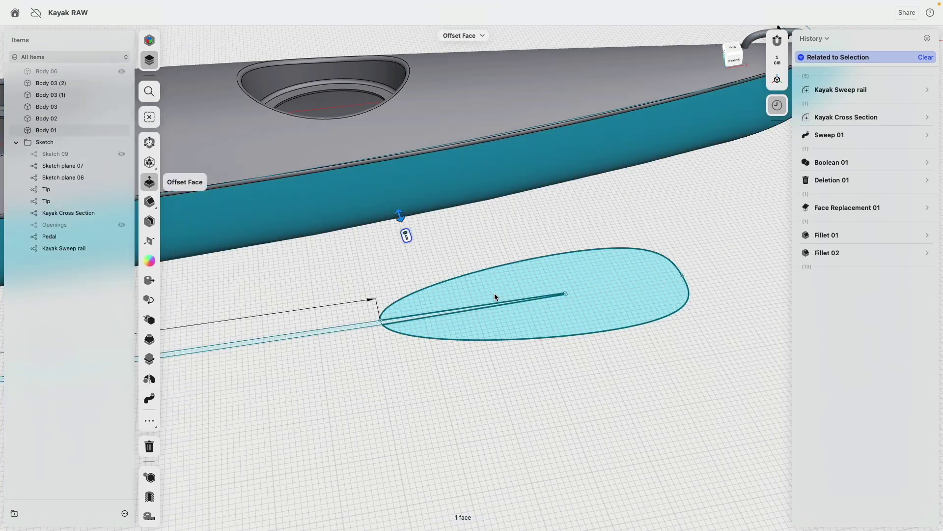
# Step: Extrude both regions of the paddle blade profile symmetrically to a total thickness of about 1 cm
pyautogui.click(495, 290)
pyautogui.scroll(4, 494, 288)
pyautogui.click(368, 328)
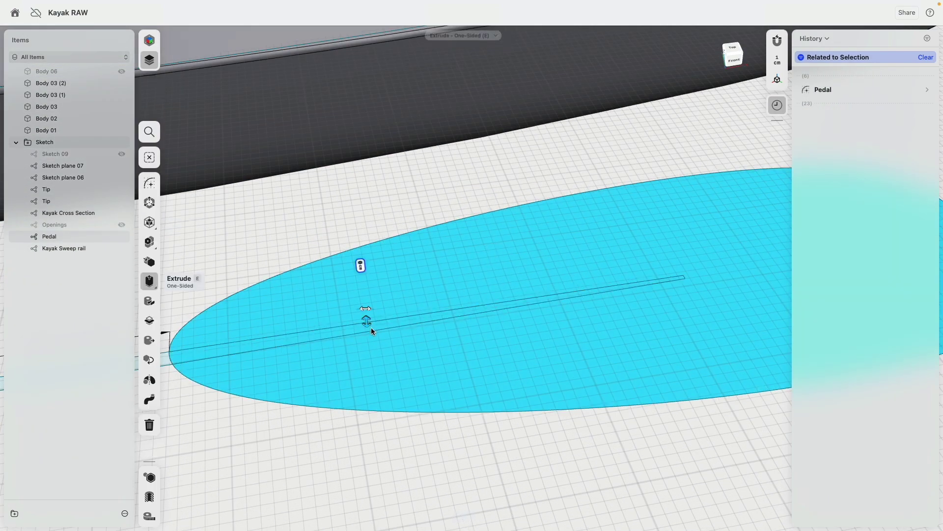
pyautogui.scroll(-5, 371, 327)
pyautogui.click(148, 284)
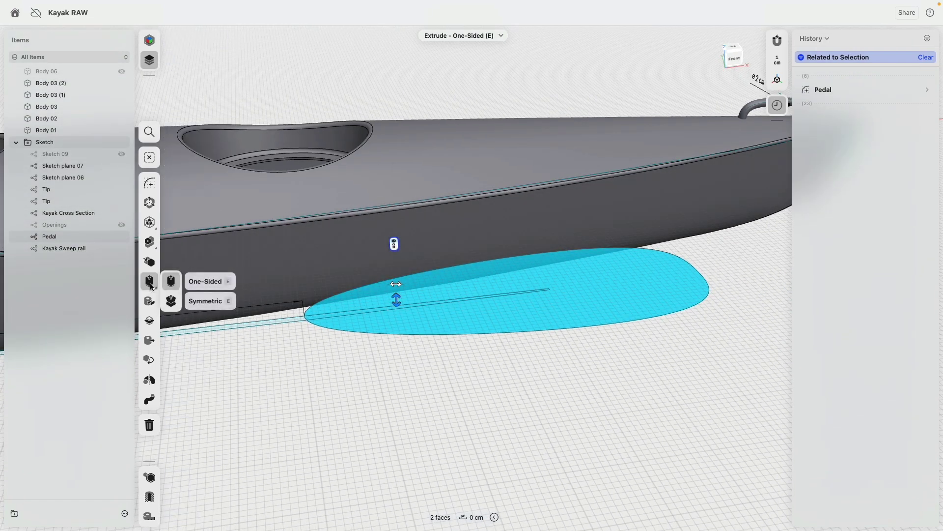
pyautogui.click(170, 302)
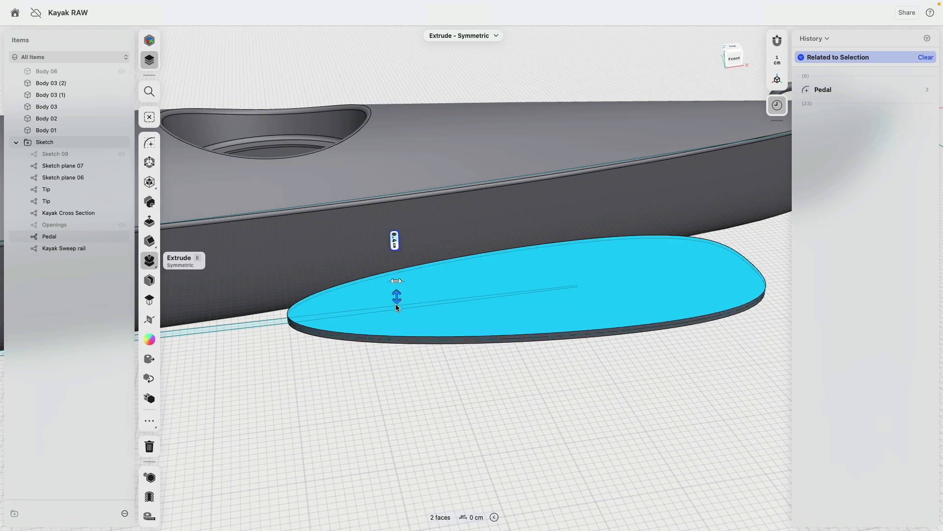
pyautogui.moveTo(396, 305); pyautogui.dragTo(396, 301)
pyautogui.click(364, 355)
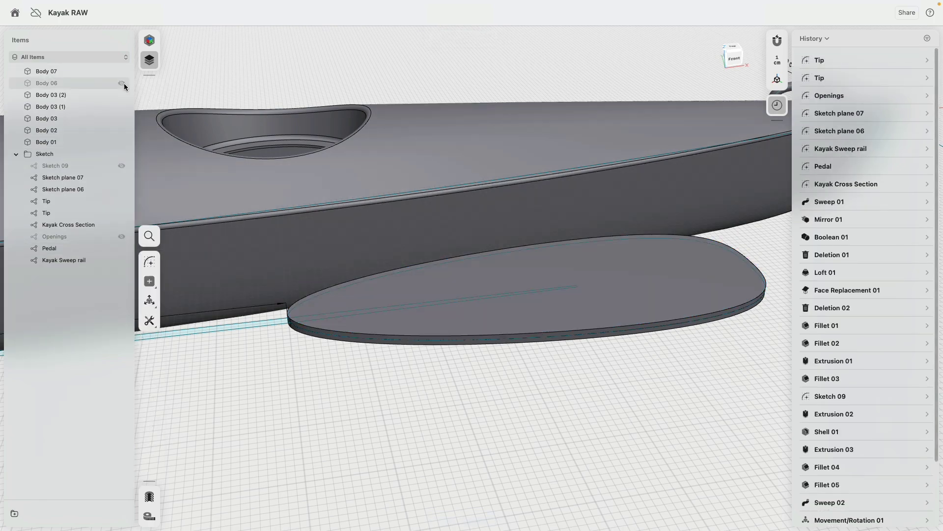
# Step: Show the revolved paddle shaft body again together with the blade
pyautogui.click(122, 82)
pyautogui.moveTo(271, 307)
pyautogui.mouseDown(button='right')
pyautogui.moveTo(275, 273)
pyautogui.moveTo(278, 302)
pyautogui.moveTo(288, 305)
pyautogui.mouseUp(button='right')
pyautogui.moveTo(553, 381); pyautogui.dragTo(612, 379, button='right')
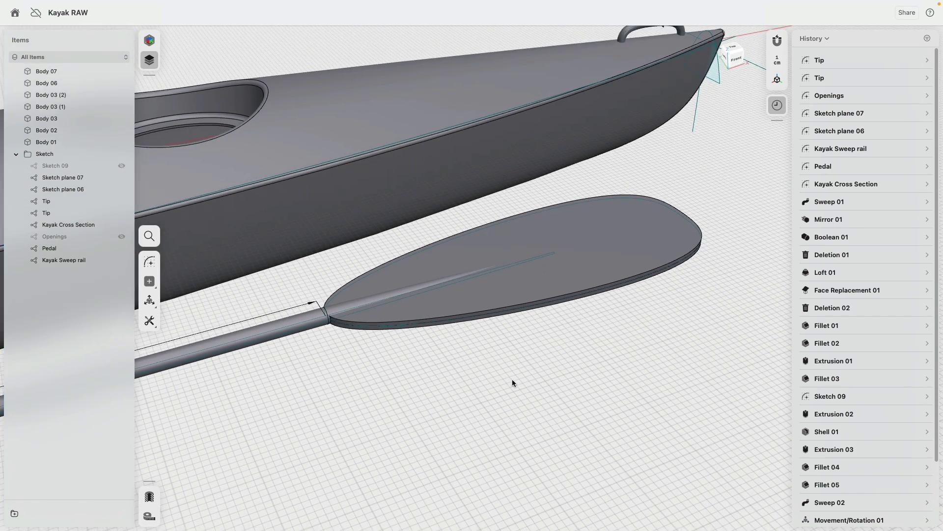
# Step: Fillet the upper and lower outline edges of the paddle blade with a 0.2 cm radius
pyautogui.click(584, 294)
pyautogui.press('f')
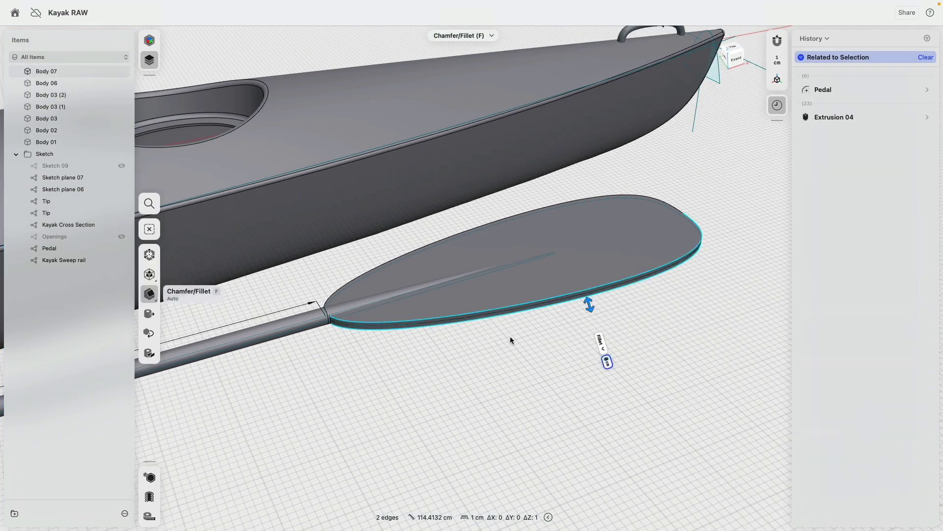
pyautogui.write('0.2')
pyautogui.press('Return')
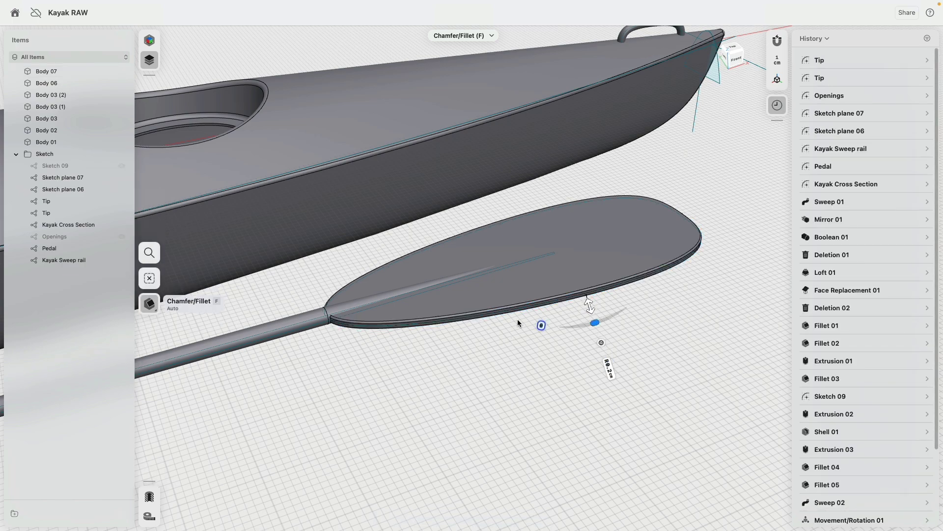
# Step: Union the paddle shaft and blade bodies without keeping the originals
pyautogui.moveTo(436, 349); pyautogui.dragTo(386, 370, button='right')
pyautogui.scroll(-5, 386, 370)
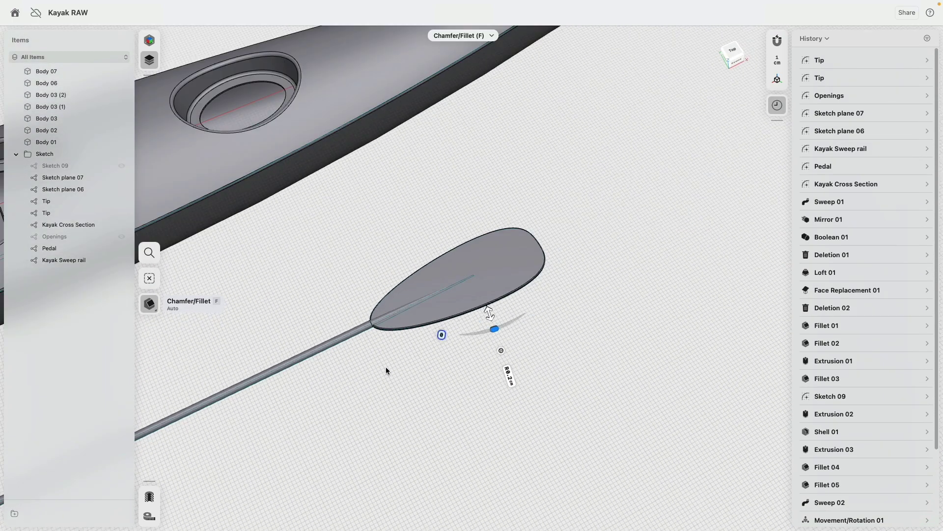
pyautogui.scroll(5, 367, 331)
pyautogui.click(367, 330)
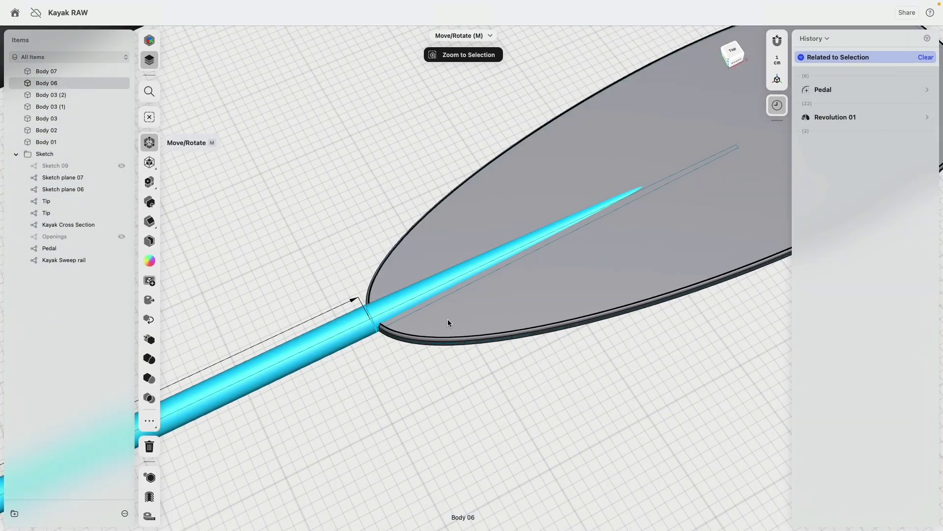
pyautogui.click(449, 319)
pyautogui.doubleClick(455, 324)
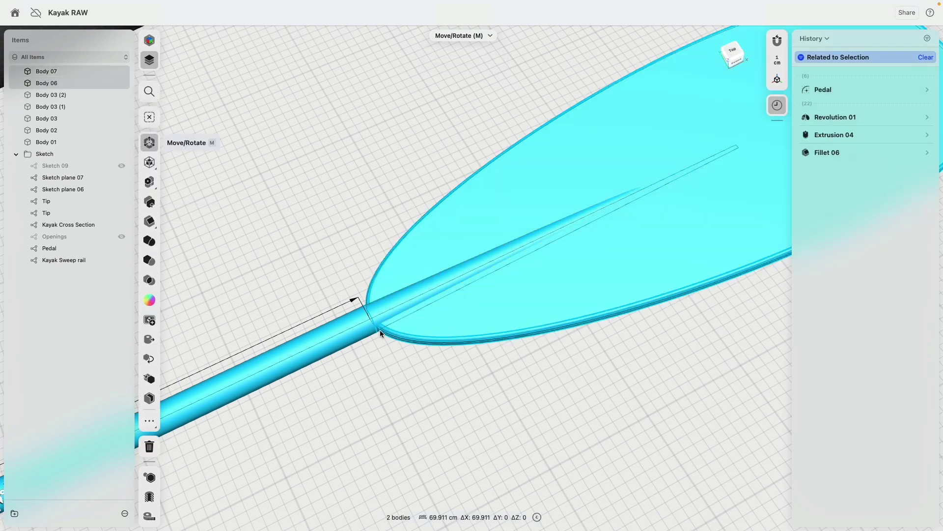
pyautogui.click(149, 241)
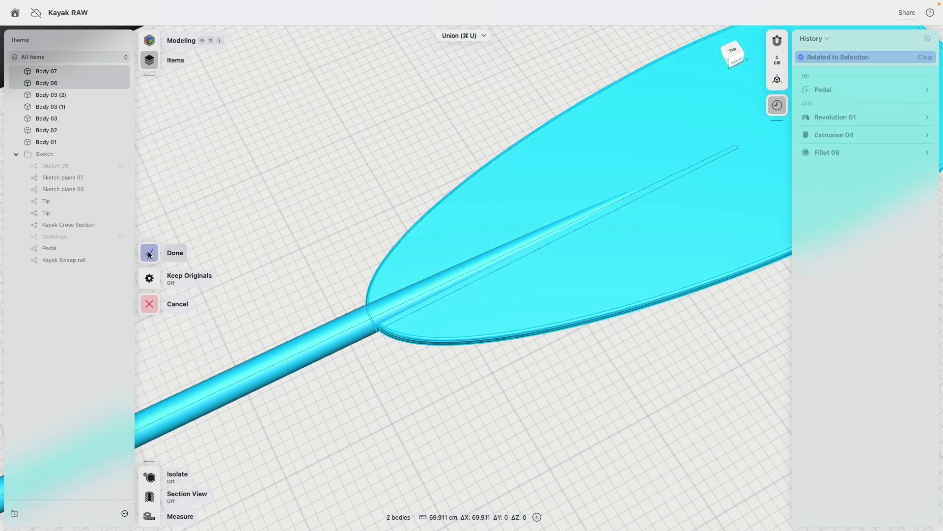
pyautogui.click(149, 253)
# Step: Try a 0.1 cm fillet on the edge where the shaft meets the blade, and undo it
pyautogui.scroll(5, 389, 339)
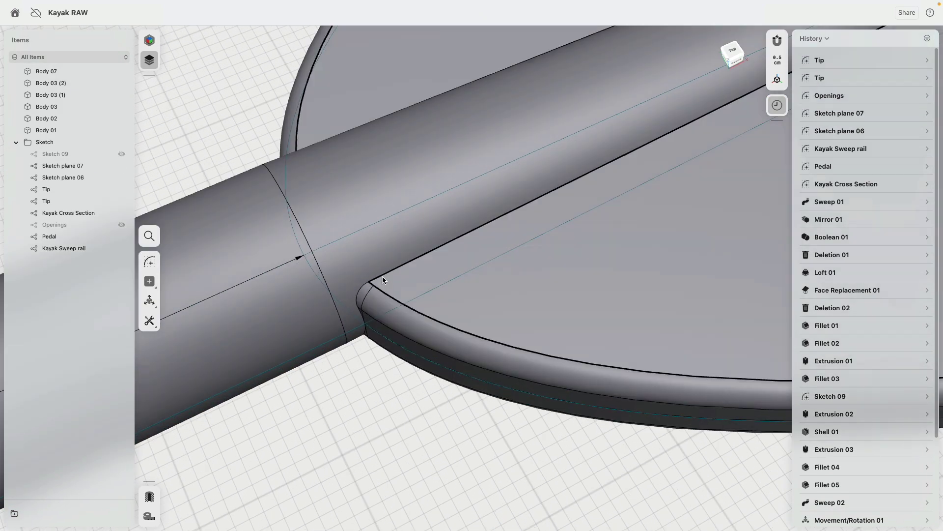
pyautogui.click(382, 276)
pyautogui.press('f')
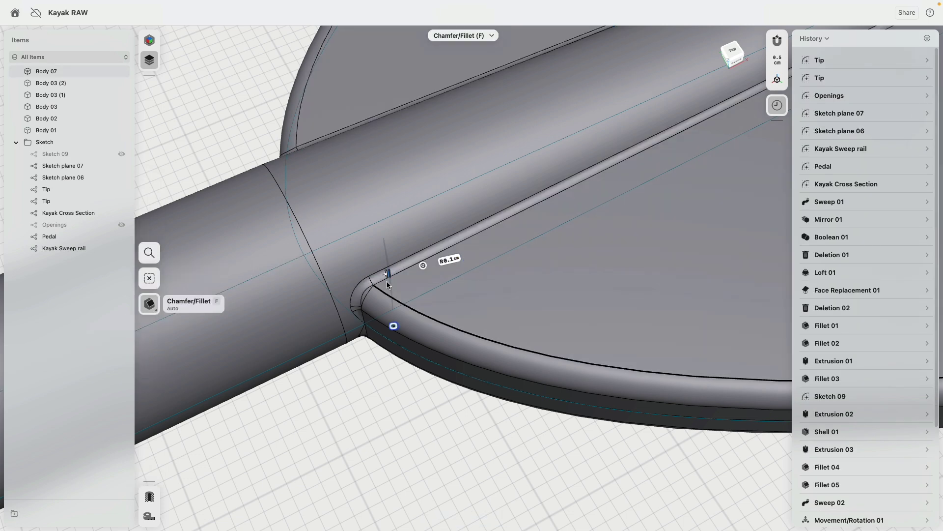
pyautogui.moveTo(382, 351); pyautogui.dragTo(381, 310, button='right')
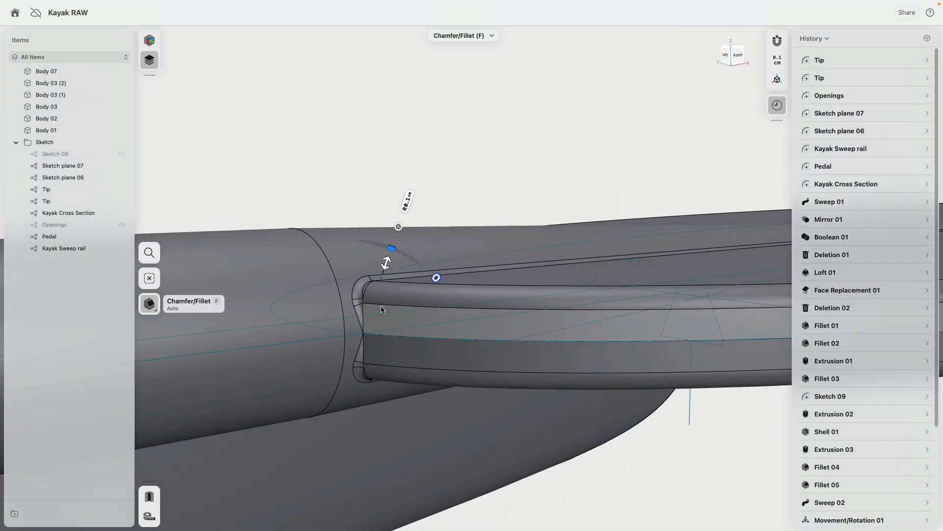
pyautogui.press('super+z')
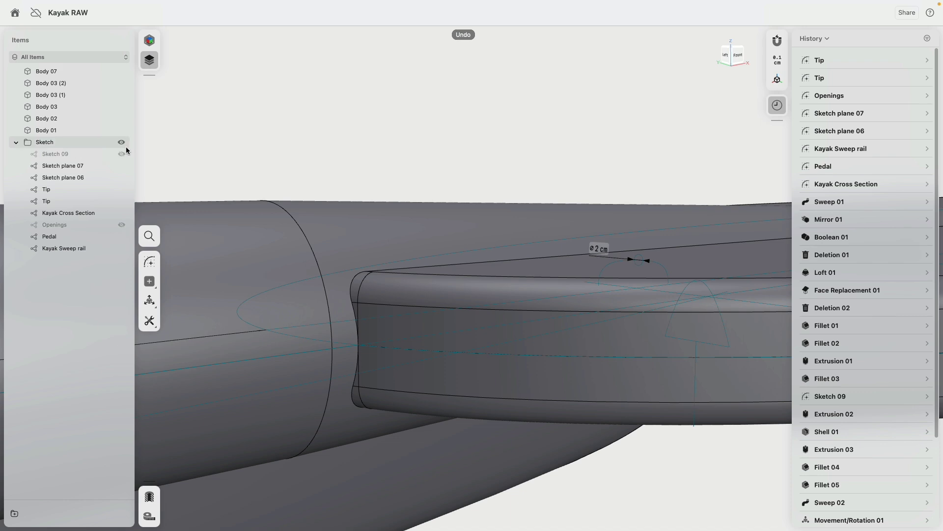
# Step: Hide the Sketch folder and fillet the edge between the shaft and the blade with a 0.1 cm radius
pyautogui.click(122, 142)
pyautogui.moveTo(347, 202)
pyautogui.mouseDown(button='right')
pyautogui.moveTo(340, 237)
pyautogui.moveTo(345, 207)
pyautogui.moveTo(397, 273)
pyautogui.mouseUp(button='right')
pyautogui.click(401, 291)
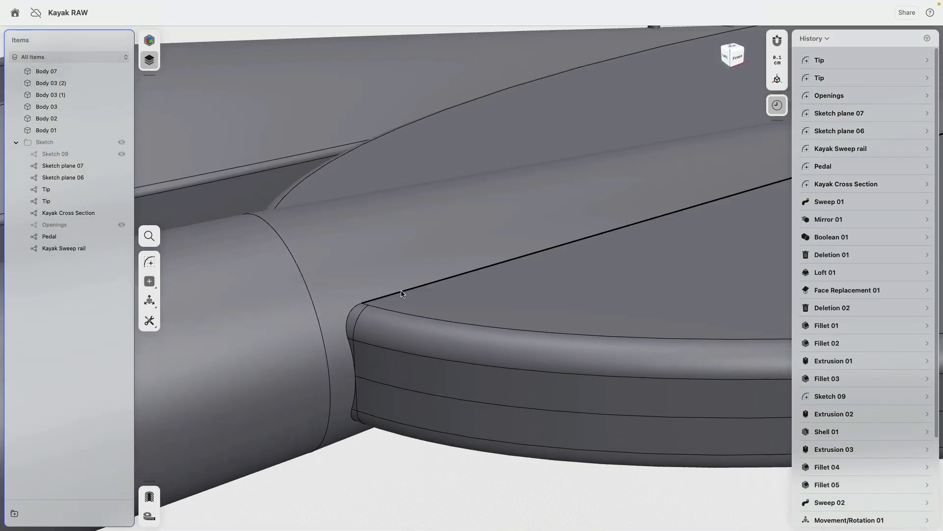
pyautogui.write('0.5')
pyautogui.press('Return')
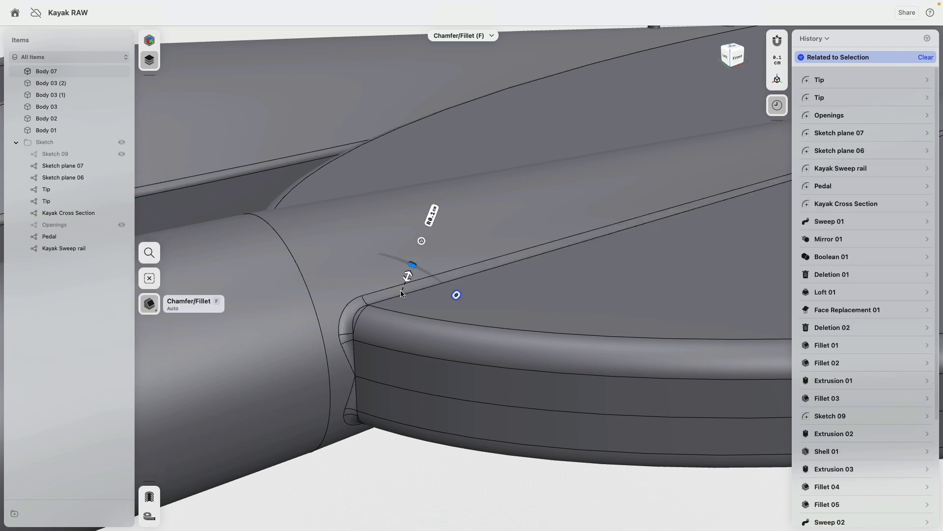
# Step: Open the settings of the shaft-to-blade fillet in the history, and undo that fillet
pyautogui.scroll(-1, 877, 445)
pyautogui.scroll(-3, 878, 445)
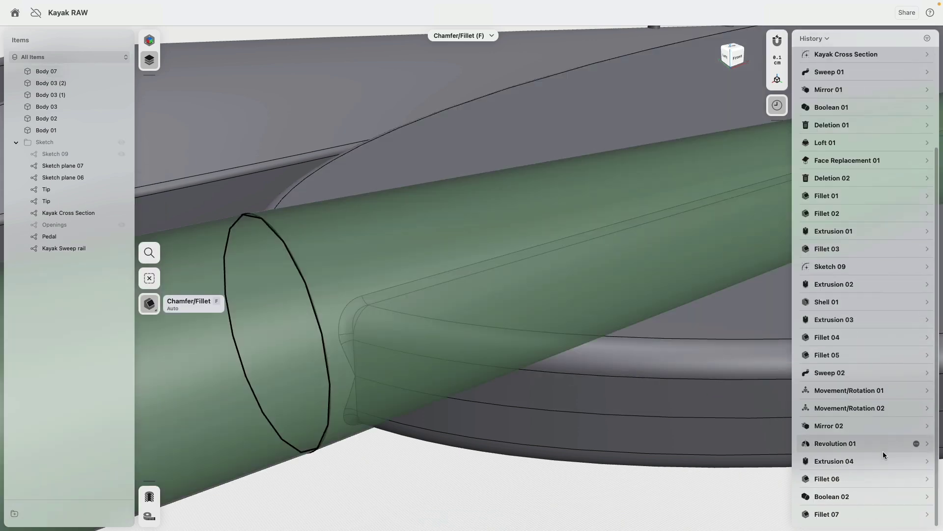
pyautogui.click(925, 515)
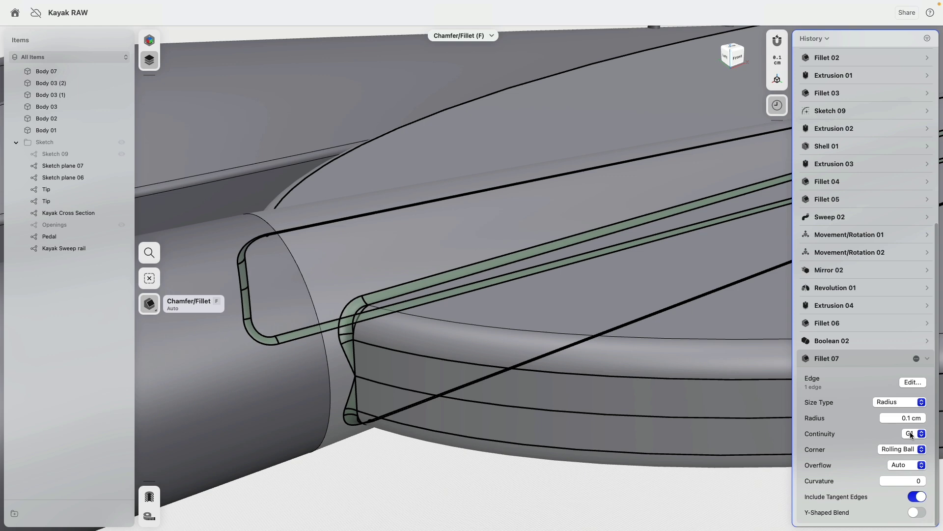
pyautogui.click(910, 405)
pyautogui.click(907, 412)
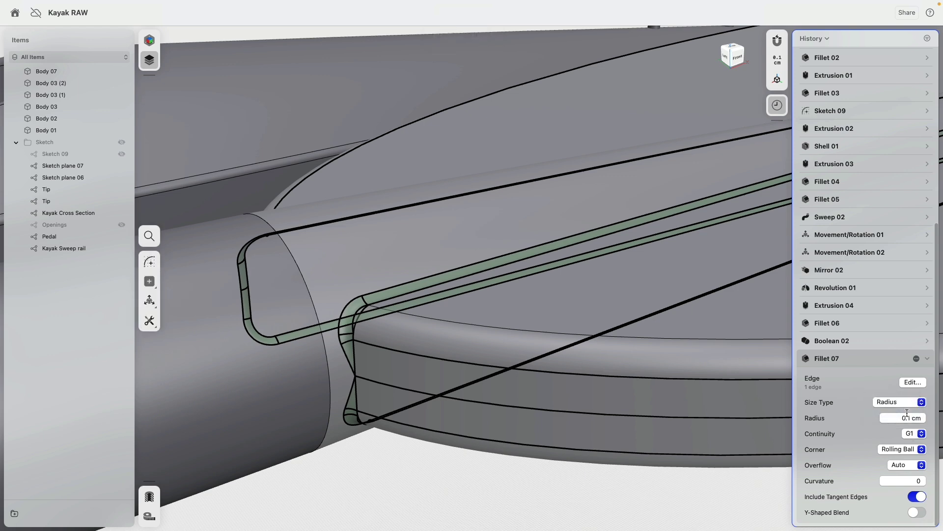
pyautogui.press('super+z')
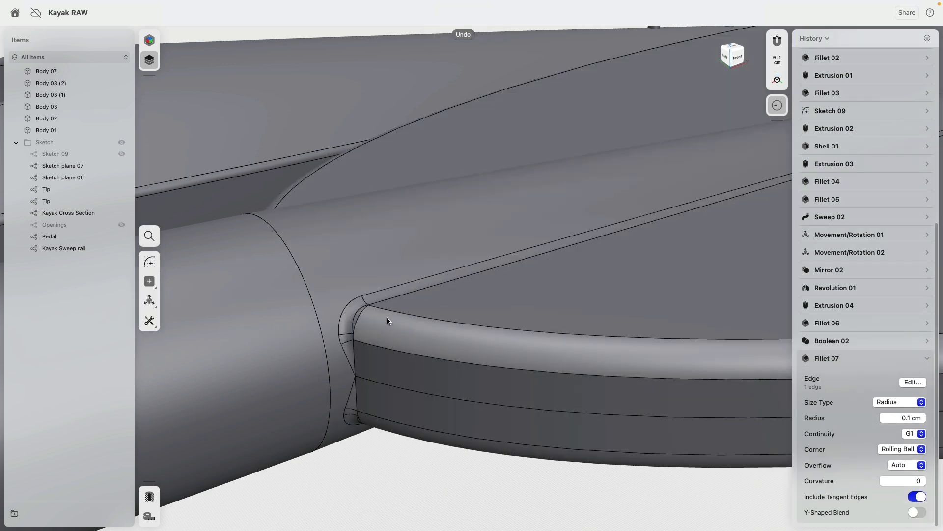
pyautogui.press('super+z')
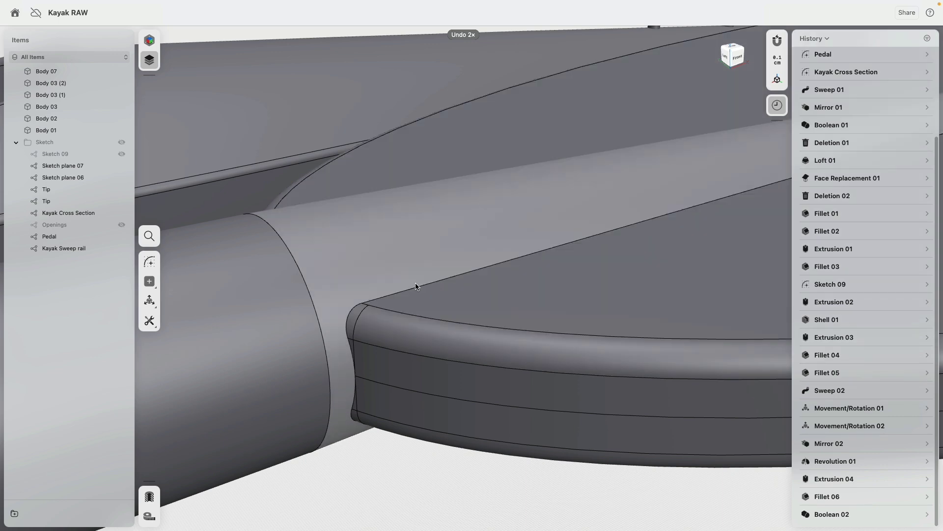
# Step: Examine the junction of shaft and blade edge up close, and undo the hiding of the Sketch folder and the union
pyautogui.scroll(5, 351, 388)
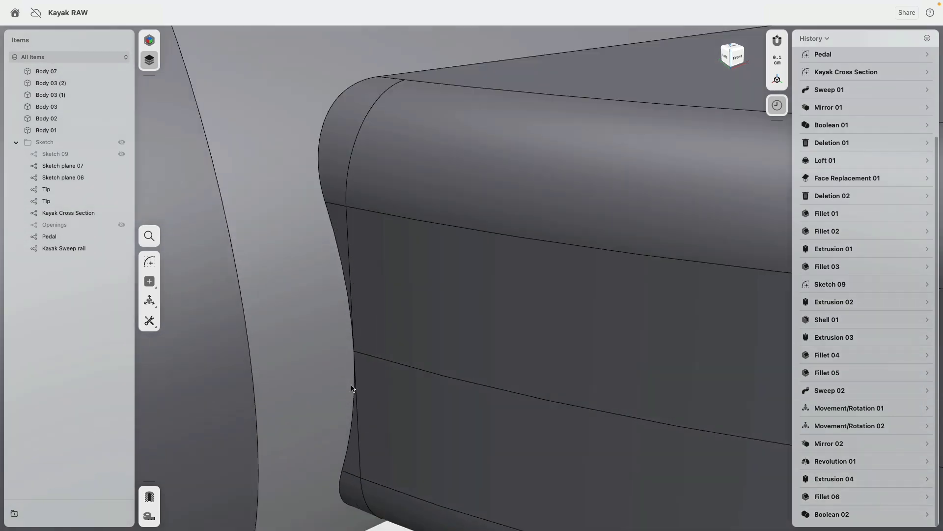
pyautogui.scroll(3, 352, 373)
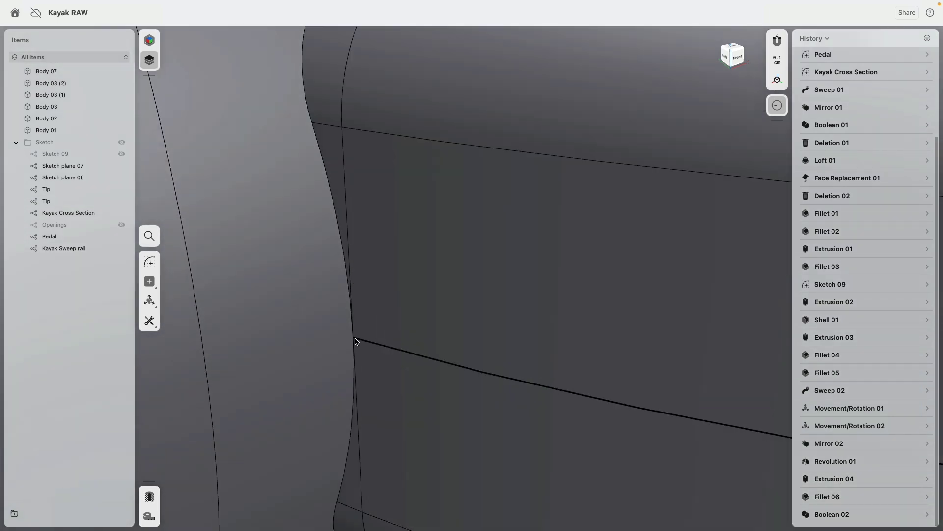
pyautogui.scroll(-3, 352, 346)
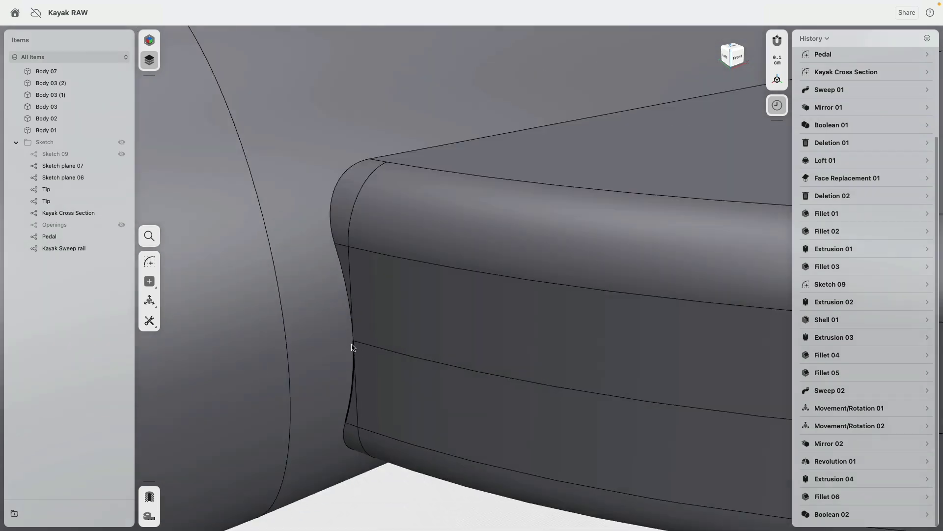
pyautogui.scroll(-3, 352, 347)
pyautogui.press('super+z')
pyautogui.press('super+z')
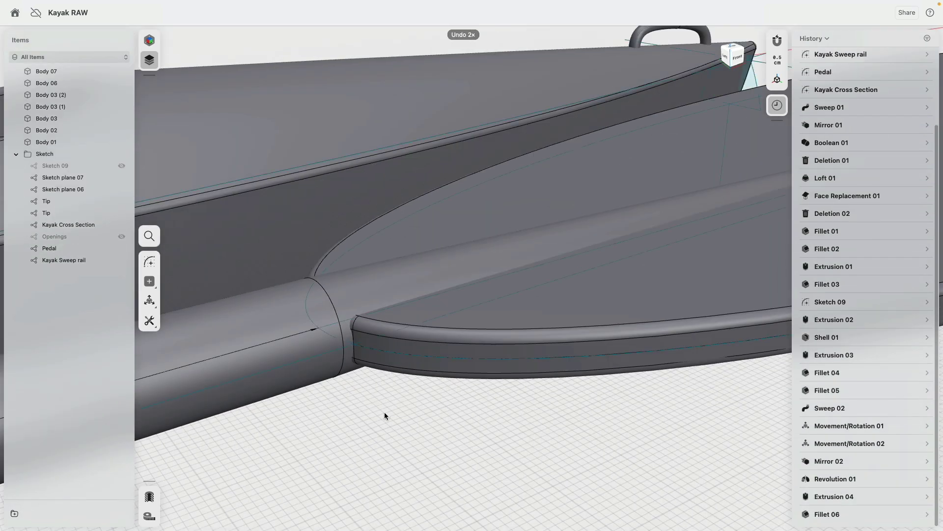
# Step: Restore the union of shaft and blade, and fillet their junction edge with a 0.2 cm radius
pyautogui.press('super+shift+z')
pyautogui.scroll(5, 295, 206)
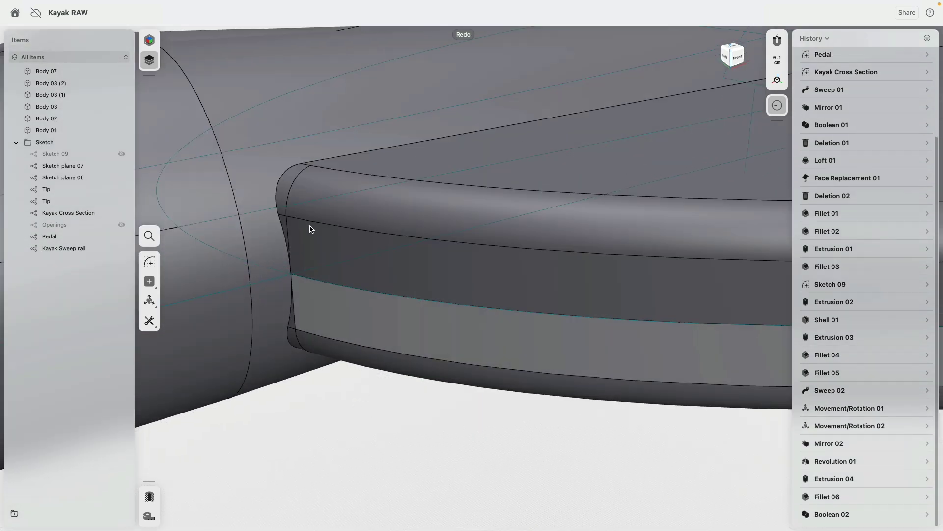
pyautogui.click(278, 188)
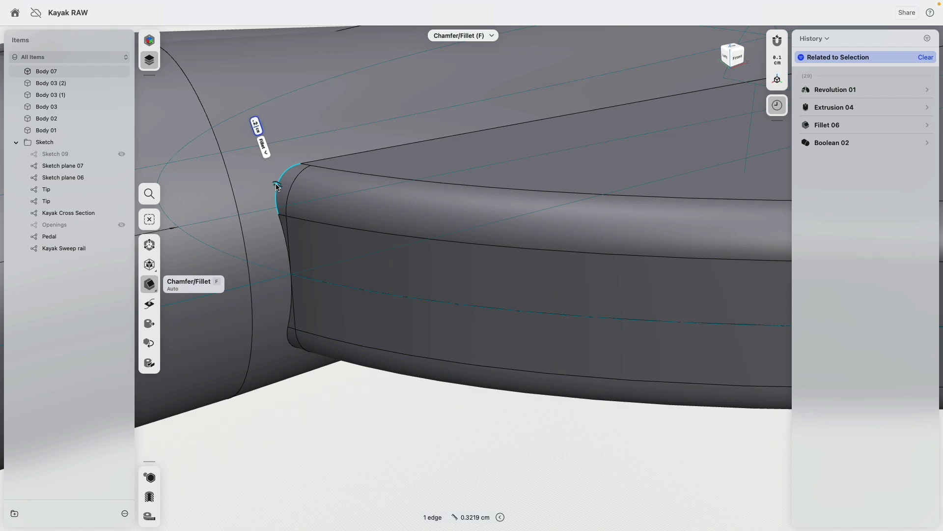
pyautogui.press('f')
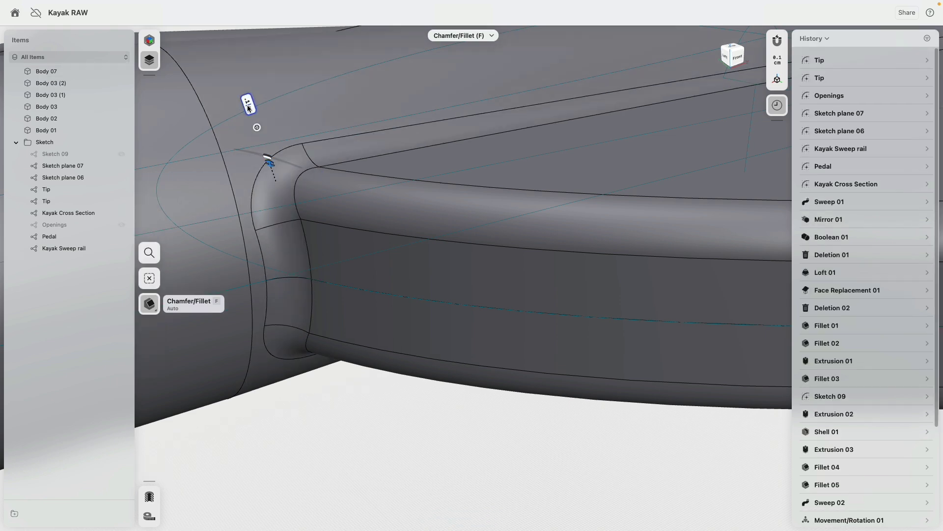
pyautogui.press('Return')
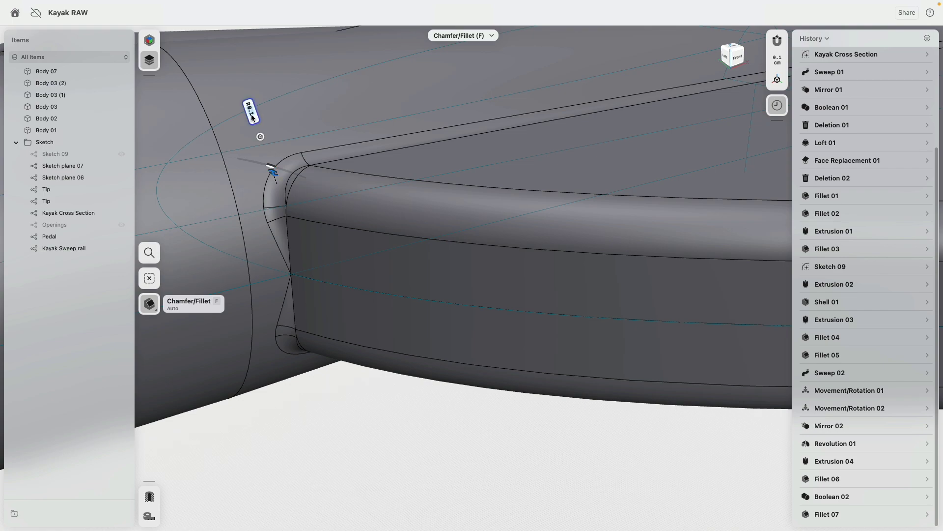
pyautogui.write('0.2')
pyautogui.press('Tab')
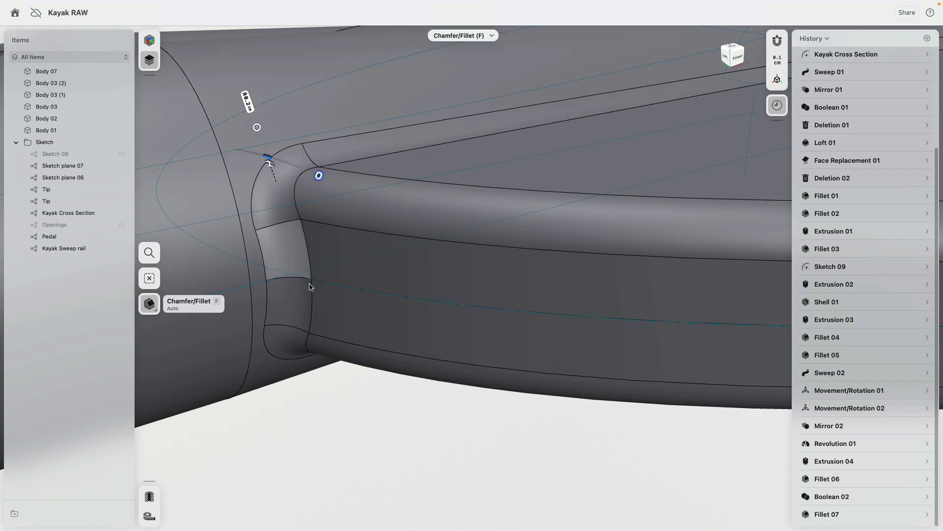
pyautogui.click(315, 307)
pyautogui.click(343, 436)
pyautogui.scroll(-5, 343, 438)
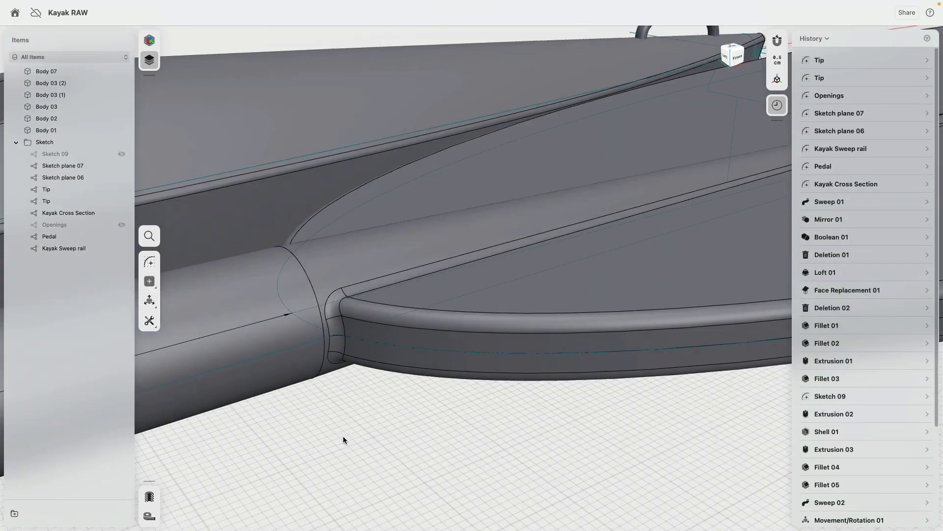
# Step: Hide the Sketch folder and inspect the finished blade junction and the open end of the shaft
pyautogui.click(122, 144)
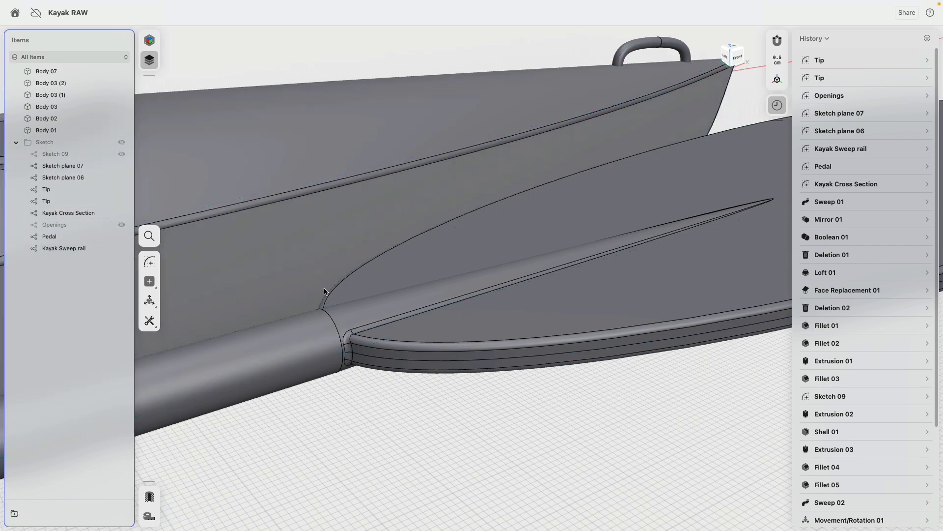
pyautogui.scroll(-2, 324, 290)
pyautogui.moveTo(358, 261)
pyautogui.mouseDown(button='right')
pyautogui.moveTo(364, 339)
pyautogui.moveTo(503, 248)
pyautogui.moveTo(480, 223)
pyautogui.moveTo(467, 274)
pyautogui.moveTo(374, 286)
pyautogui.mouseUp(button='right')
pyautogui.scroll(-10, 373, 286)
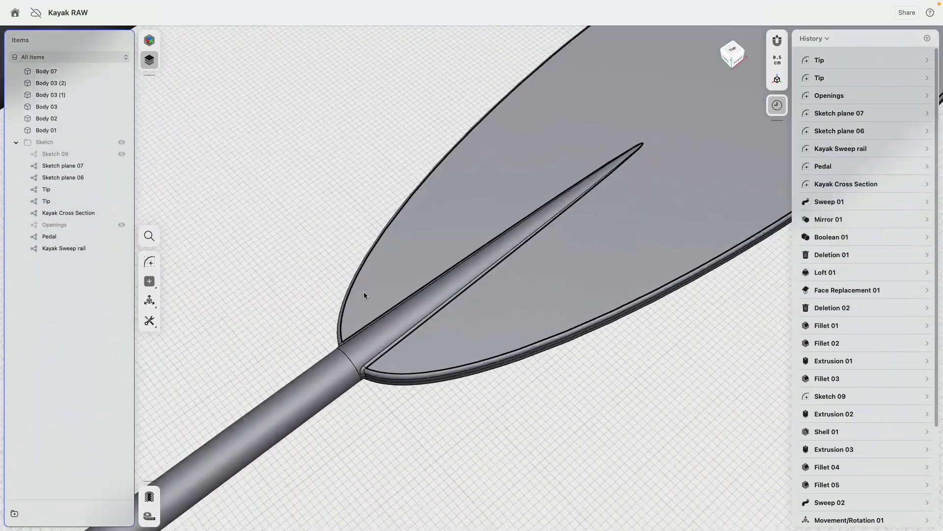
pyautogui.scroll(5, 369, 285)
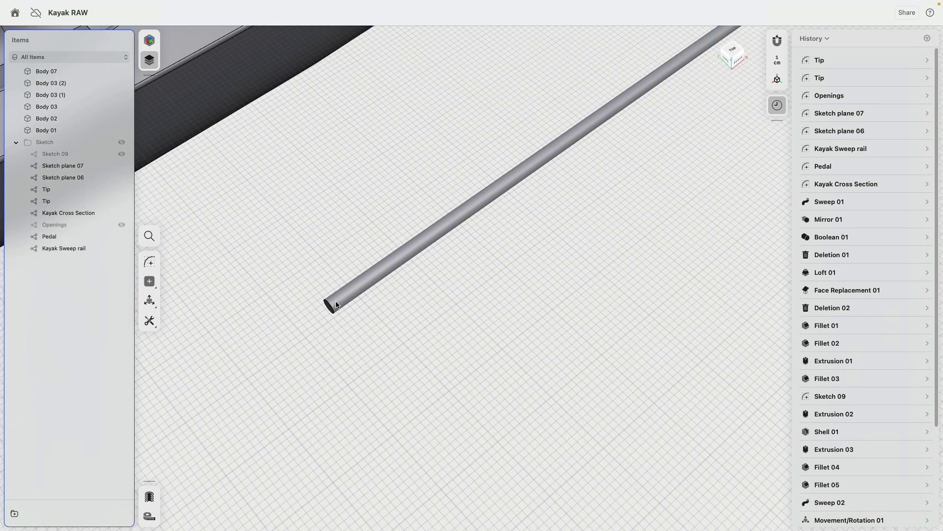
# Step: Mirror the paddle body across the flat end face of its shaft to make the second half
pyautogui.click(368, 284)
pyautogui.press('m')
pyautogui.moveTo(304, 262); pyautogui.dragTo(336, 236, button='right')
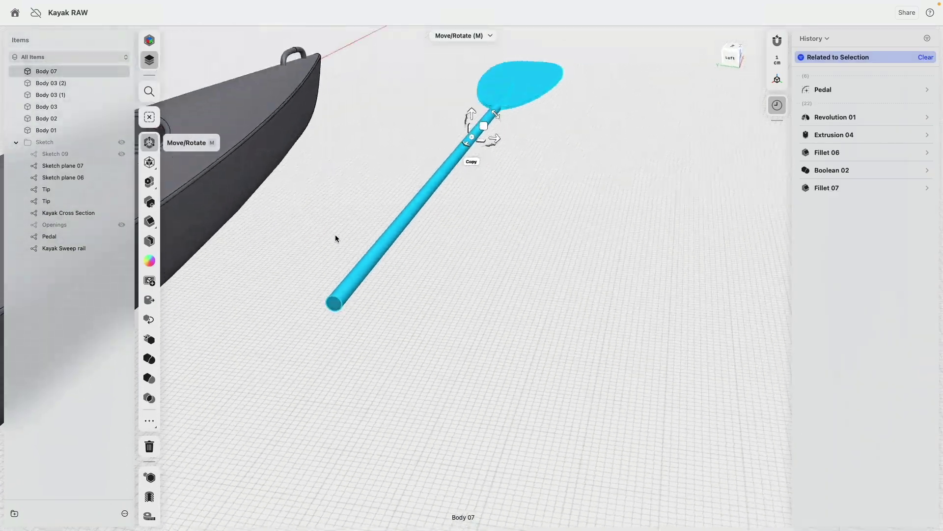
pyautogui.click(152, 339)
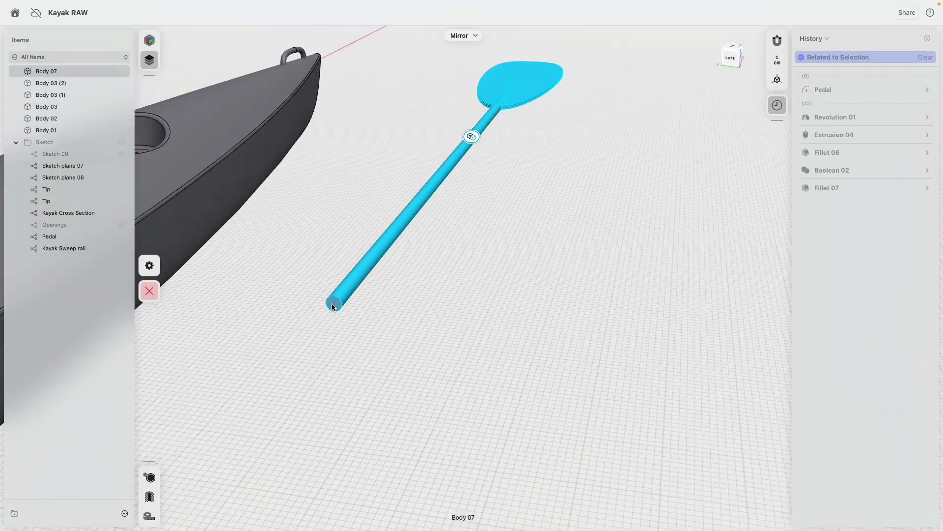
pyautogui.click(331, 303)
pyautogui.click(149, 252)
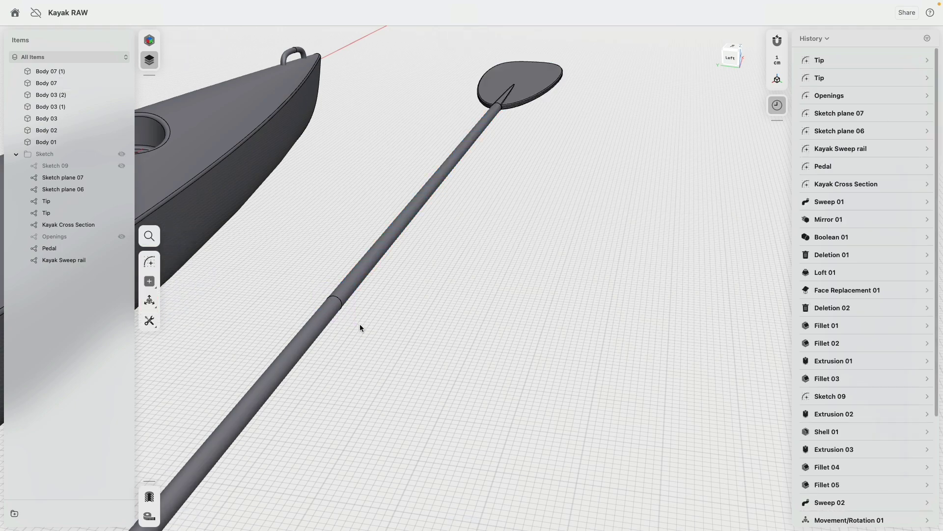
# Step: Switch to visualization and set the Colored Mood environment's background color to the brighter blue 57C3FC
pyautogui.scroll(-3, 372, 322)
pyautogui.moveTo(373, 320); pyautogui.dragTo(325, 337, button='right')
pyautogui.scroll(-5, 324, 337)
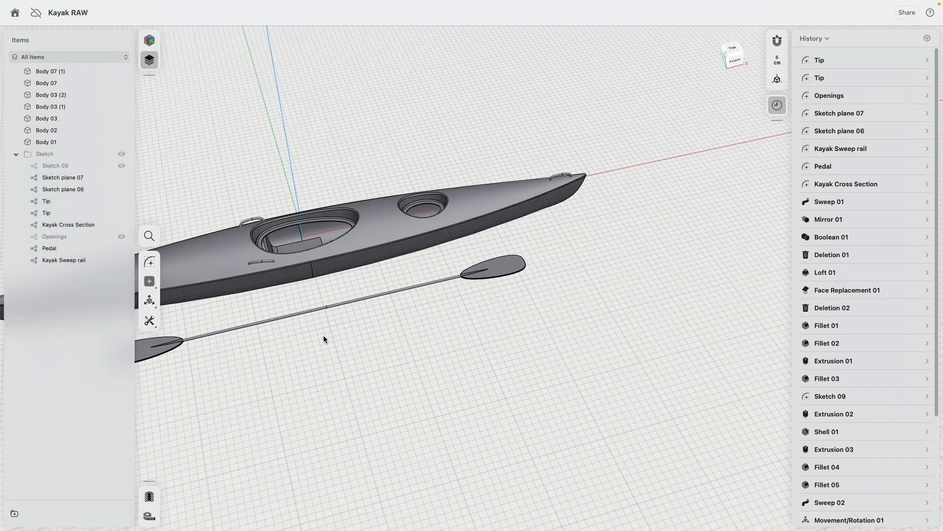
pyautogui.moveTo(323, 335); pyautogui.dragTo(417, 307, button='middle')
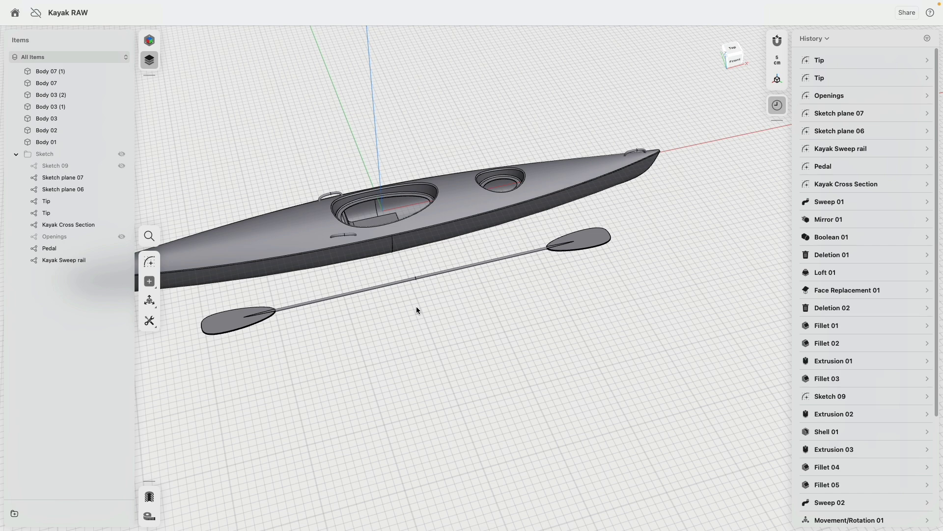
pyautogui.moveTo(417, 309); pyautogui.dragTo(513, 330, button='middle')
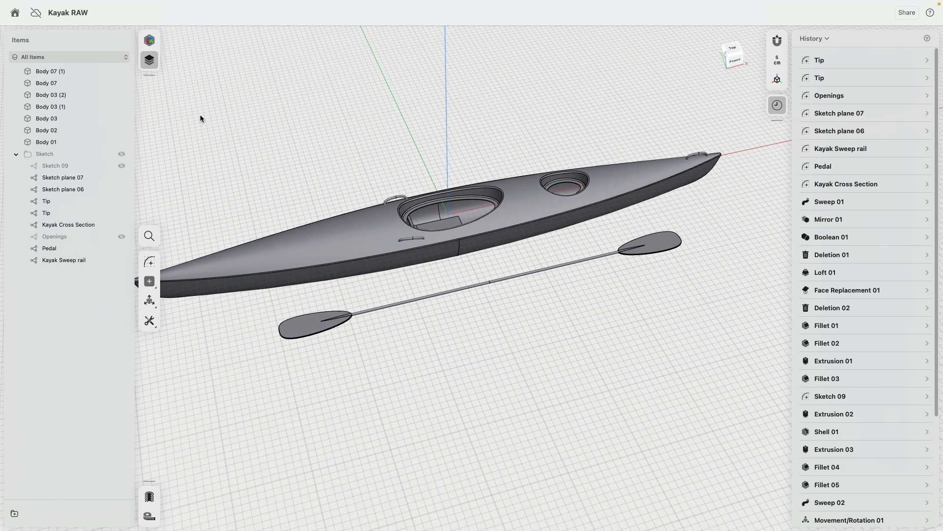
pyautogui.click(149, 40)
pyautogui.click(63, 65)
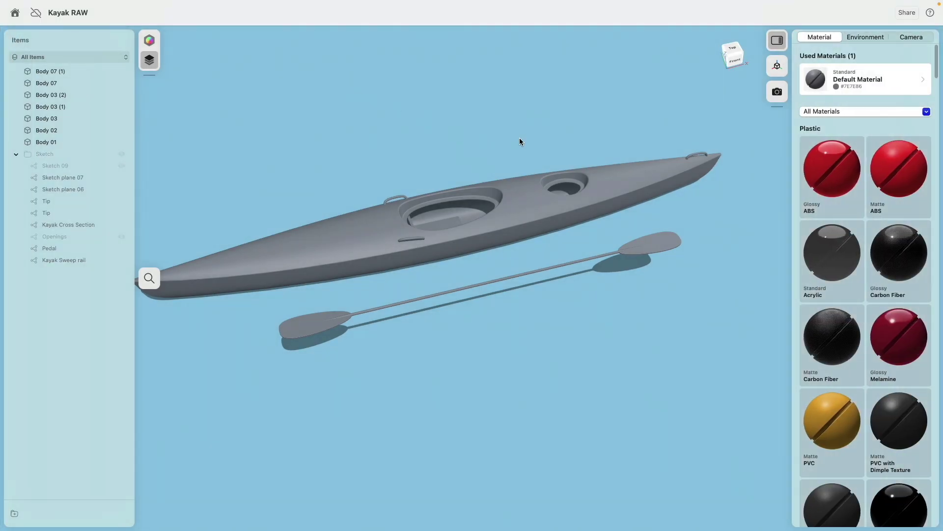
pyautogui.click(846, 39)
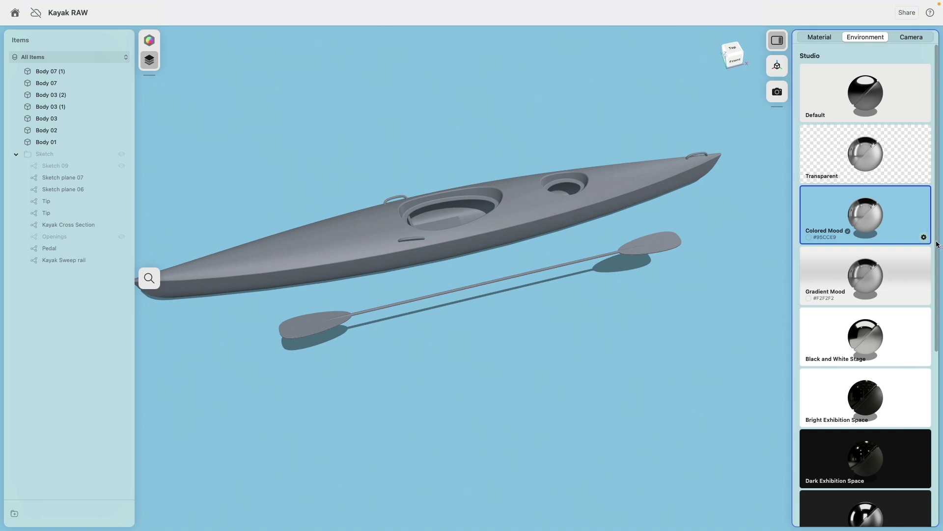
pyautogui.click(924, 238)
pyautogui.moveTo(894, 259); pyautogui.dragTo(888, 242)
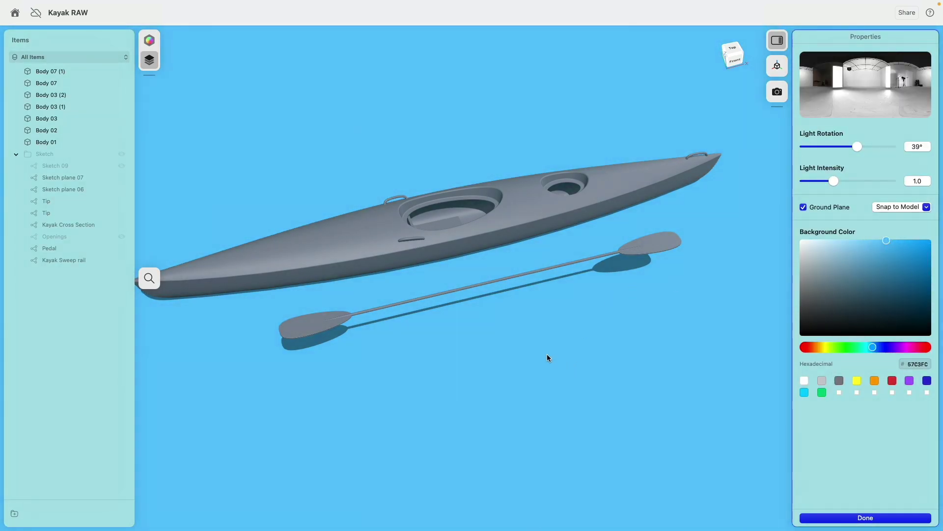
# Step: Apply the Matte ABS material in white (FFFFFF) to both paddle halves
pyautogui.moveTo(533, 346)
pyautogui.mouseDown(button='right')
pyautogui.moveTo(558, 316)
pyautogui.moveTo(546, 337)
pyautogui.mouseUp(button='right')
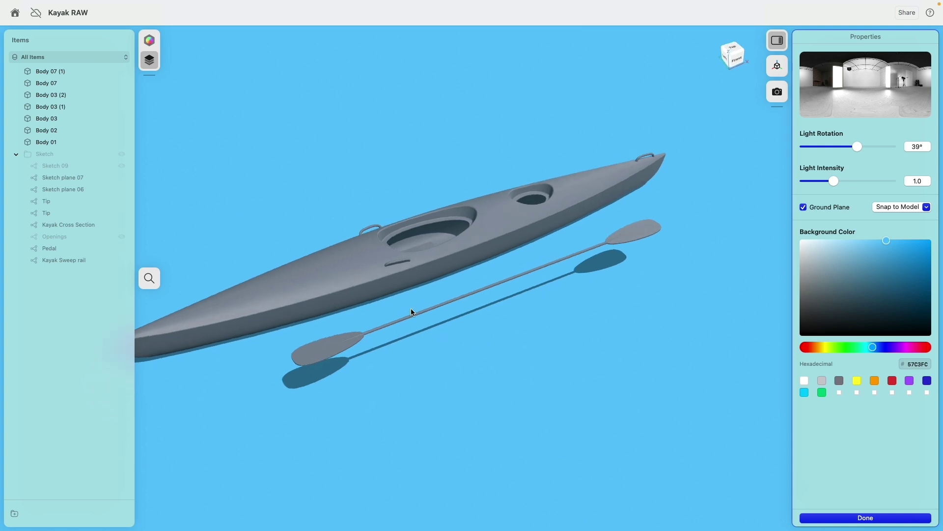
pyautogui.click(317, 343)
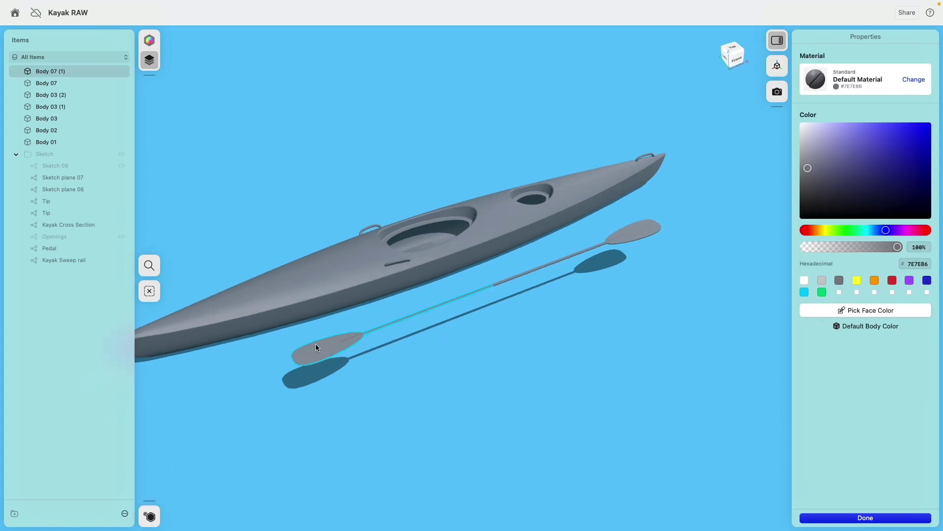
pyautogui.click(643, 239)
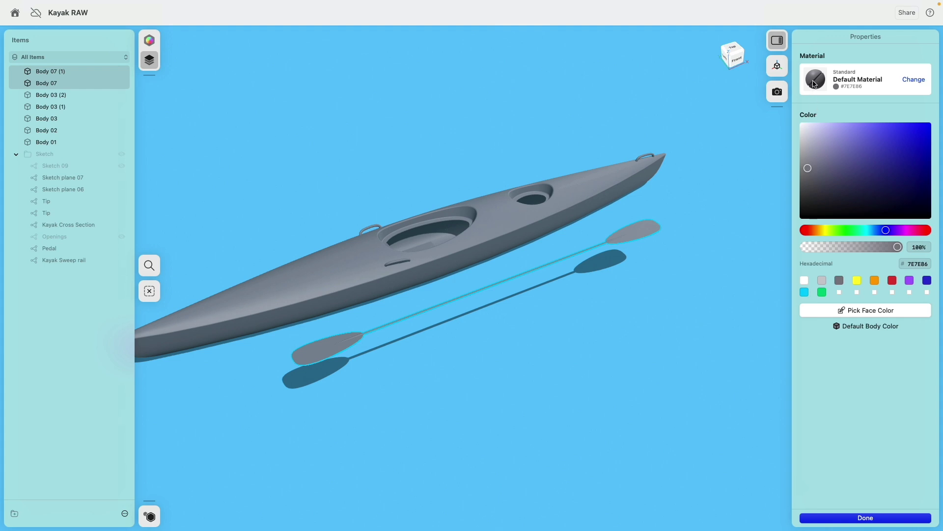
pyautogui.click(814, 84)
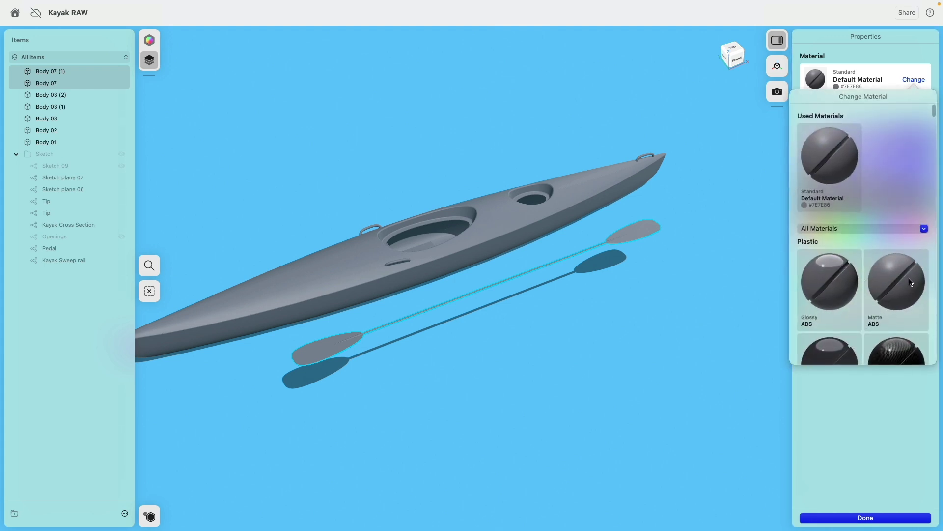
pyautogui.click(909, 281)
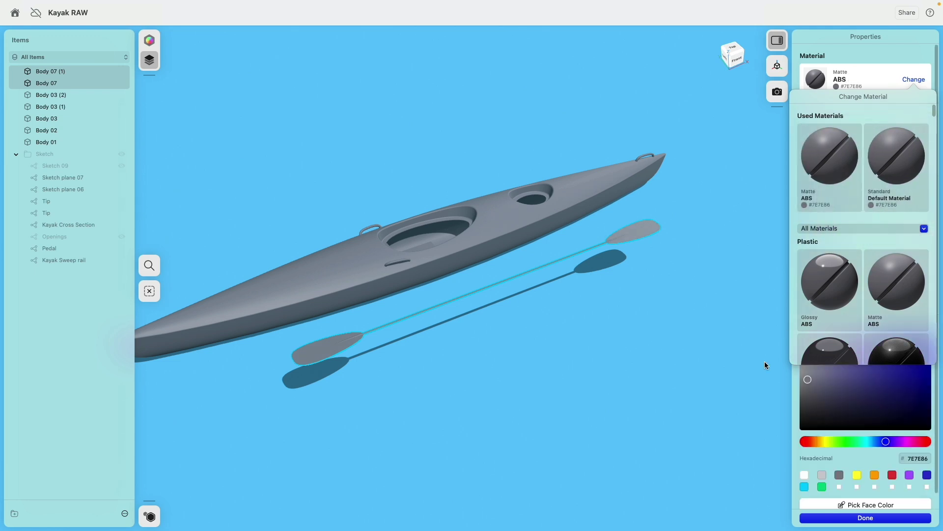
pyautogui.click(799, 388)
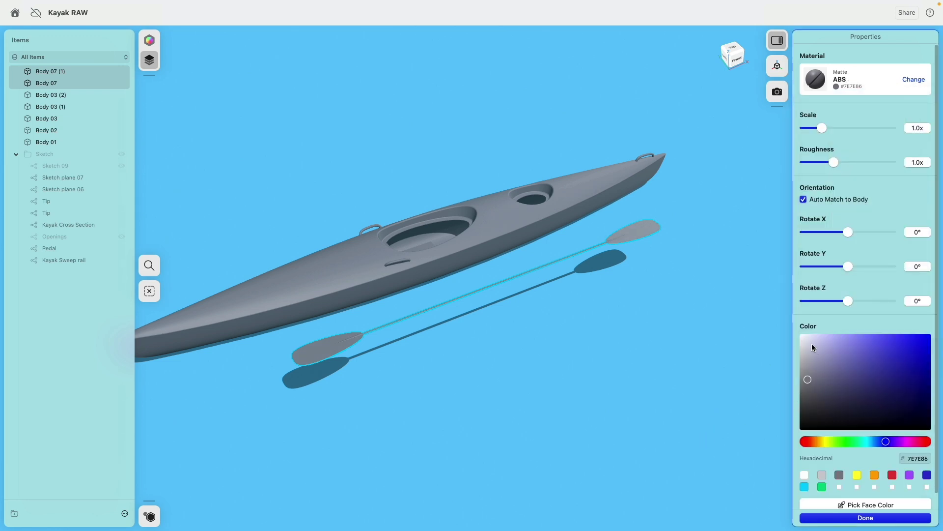
pyautogui.moveTo(812, 347); pyautogui.dragTo(783, 322)
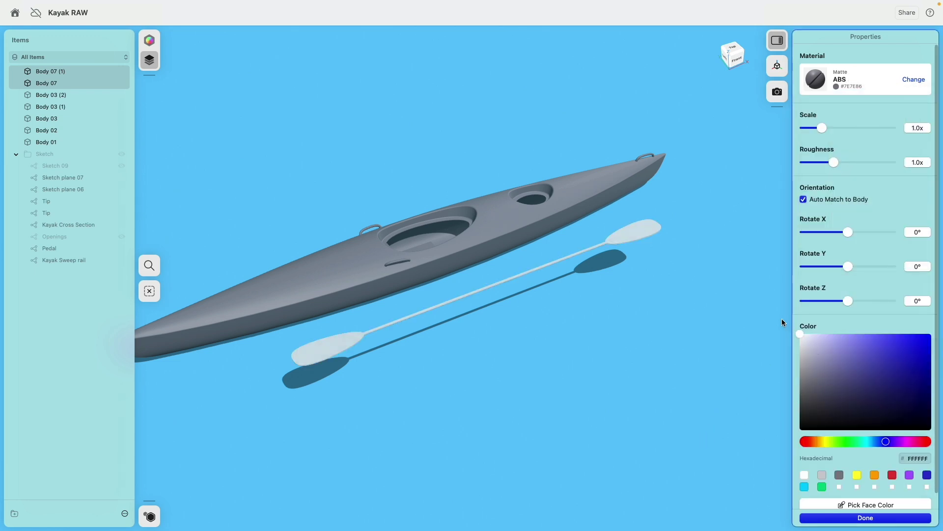
pyautogui.click(658, 288)
# Step: Color only the blade faces of the original paddle half dark grey (434343)
pyautogui.scroll(5, 654, 194)
pyautogui.scroll(-2, 714, 335)
pyautogui.scroll(-5, 688, 314)
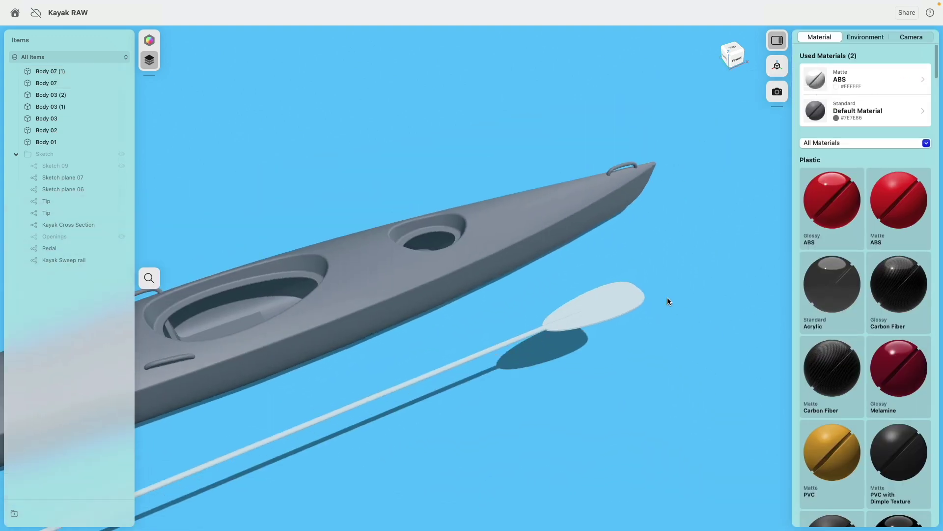
pyautogui.moveTo(651, 223); pyautogui.dragTo(558, 367)
pyautogui.press('Tab')
pyautogui.press('Tab')
pyautogui.scroll(-3, 559, 367)
pyautogui.moveTo(811, 379)
pyautogui.mouseDown()
pyautogui.moveTo(775, 444)
pyautogui.moveTo(768, 403)
pyautogui.mouseUp()
pyautogui.click(532, 429)
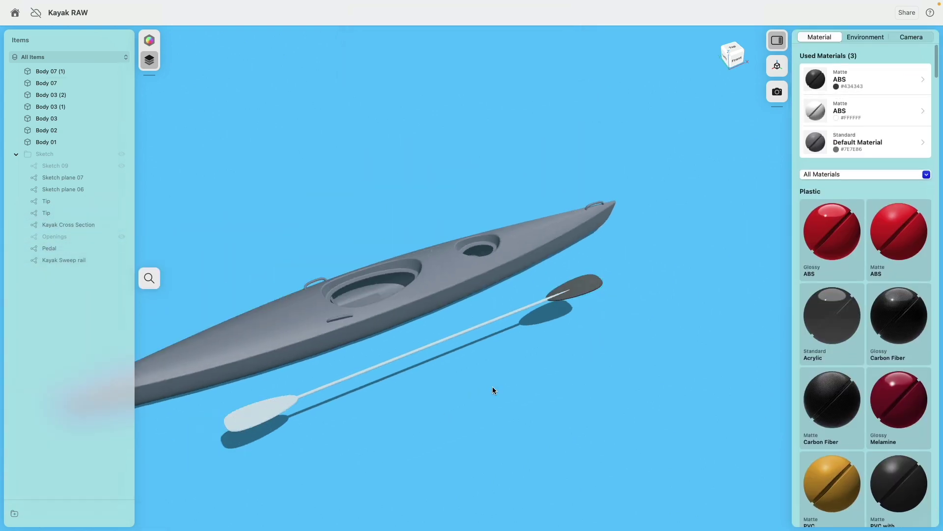
# Step: Apply the already used dark grey Matte ABS (434343) to the blade faces of the mirrored paddle half
pyautogui.scroll(5, 443, 316)
pyautogui.moveTo(475, 265); pyautogui.dragTo(412, 366)
pyautogui.press('Tab')
pyautogui.press('Tab')
pyautogui.press('Tab')
pyautogui.press('Tab')
pyautogui.press('Tab')
pyautogui.click(914, 80)
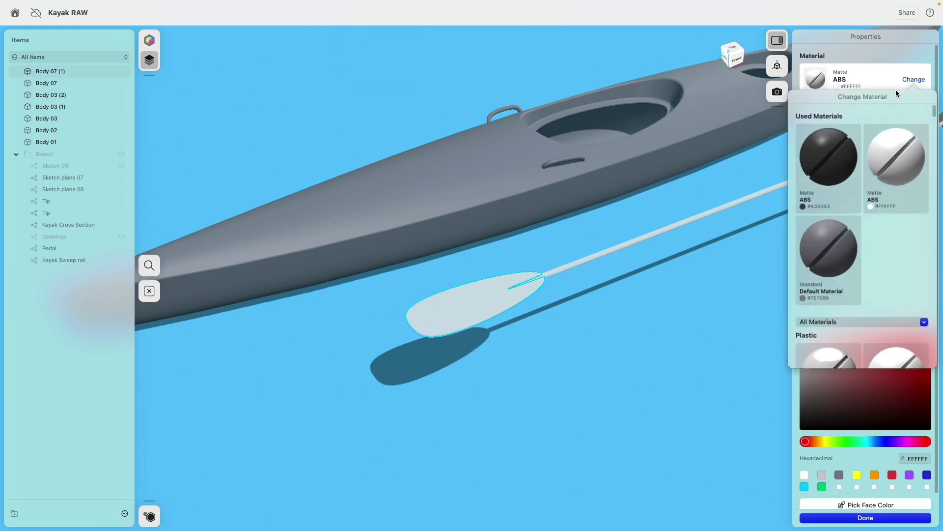
pyautogui.click(827, 153)
pyautogui.moveTo(509, 367); pyautogui.dragTo(550, 391, button='right')
pyautogui.click(652, 300)
# Step: Return to modeling and select the geometry at the seam in the middle of the paddle shaft
pyautogui.moveTo(653, 300); pyautogui.dragTo(420, 371, button='middle')
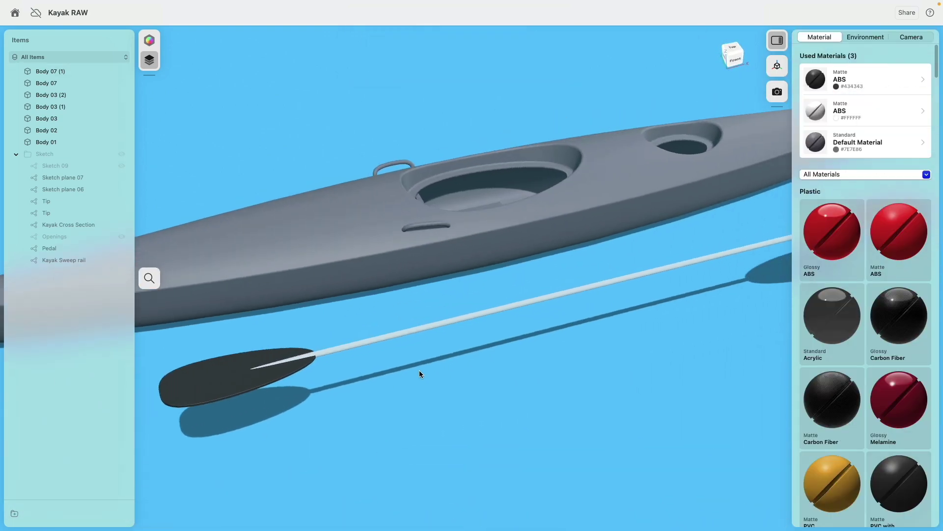
pyautogui.click(150, 41)
pyautogui.click(74, 38)
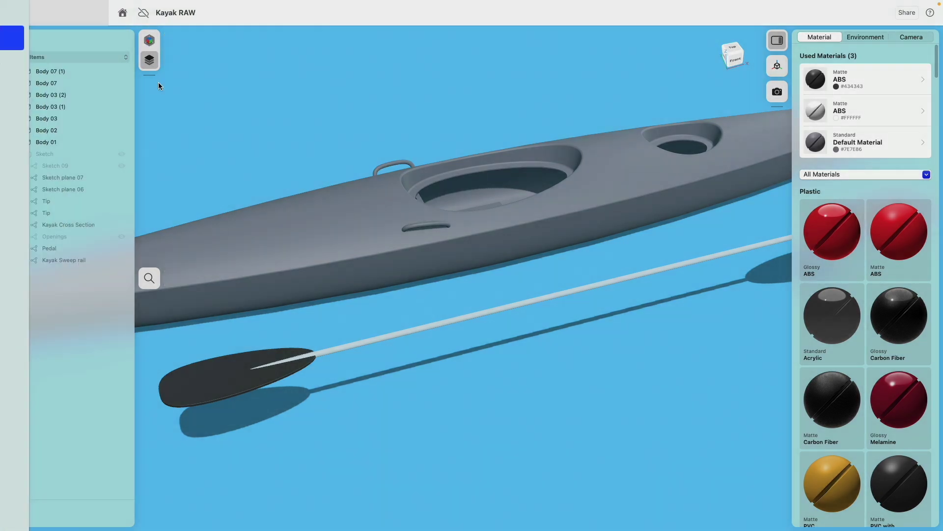
pyautogui.moveTo(566, 265); pyautogui.dragTo(605, 313)
pyautogui.scroll(10, 607, 295)
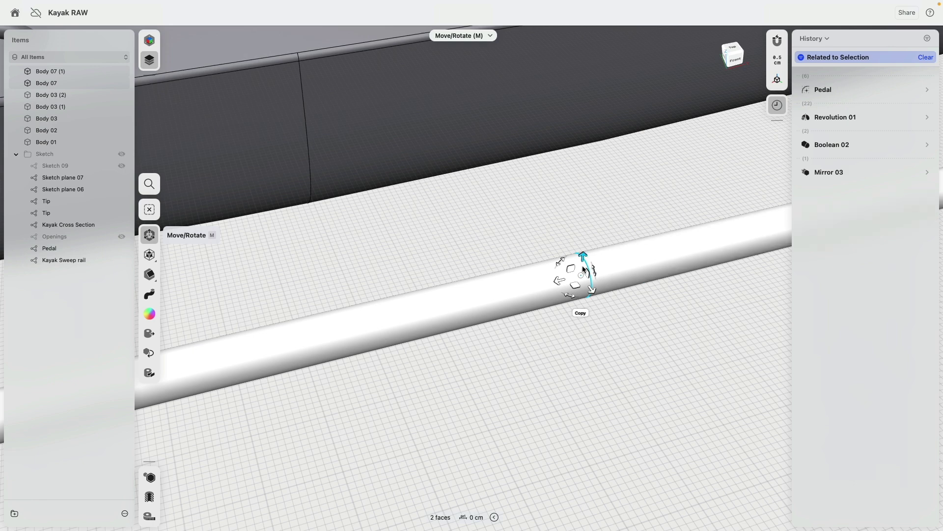
pyautogui.click(150, 274)
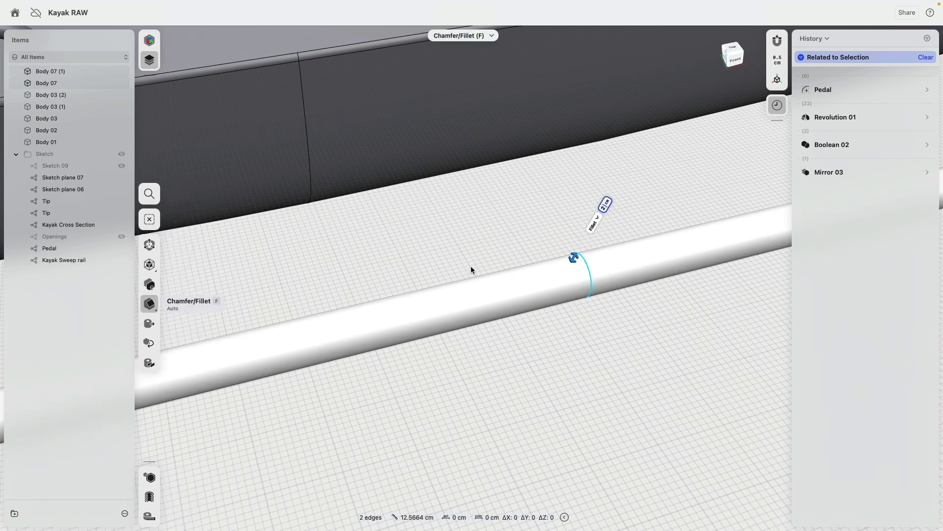
pyautogui.press('m')
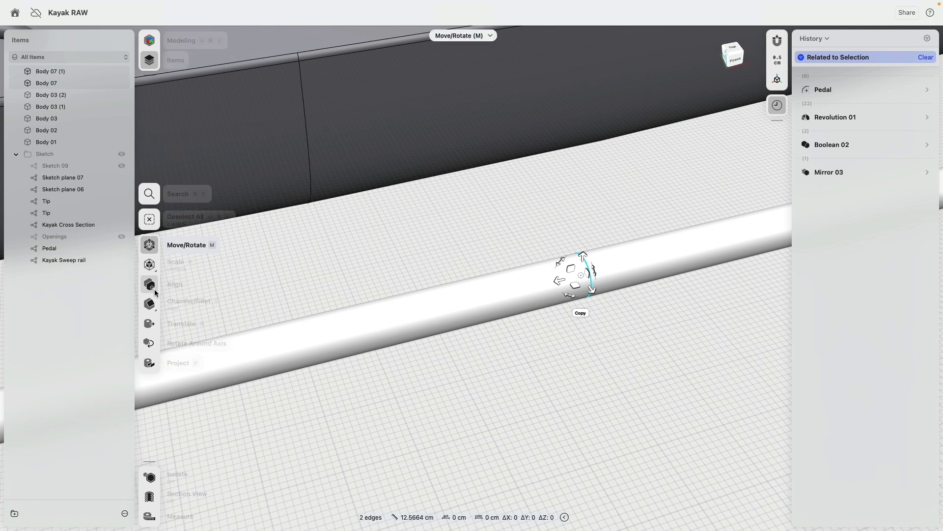
pyautogui.click(155, 306)
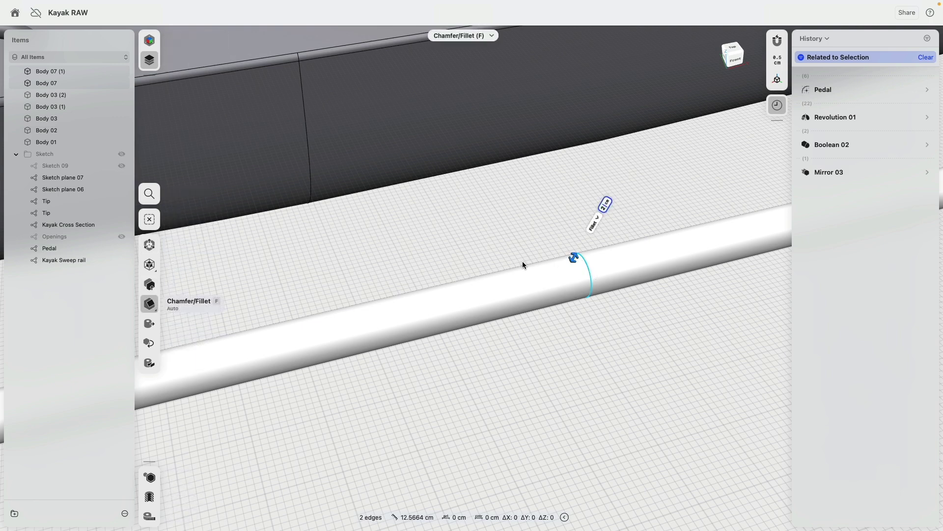
pyautogui.press('m')
# Step: Fillet the two edges at the seam in the middle of the paddle shaft with a 0.2 cm radius
pyautogui.moveTo(543, 240); pyautogui.dragTo(641, 367)
pyautogui.press('Tab')
pyautogui.press('Tab')
pyautogui.press('Tab')
pyautogui.press('f')
pyautogui.press('m')
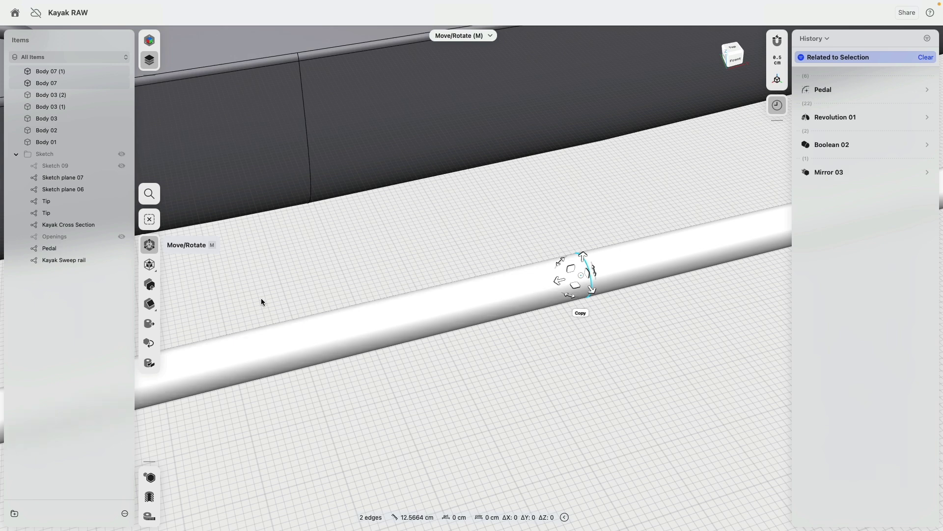
pyautogui.press('f')
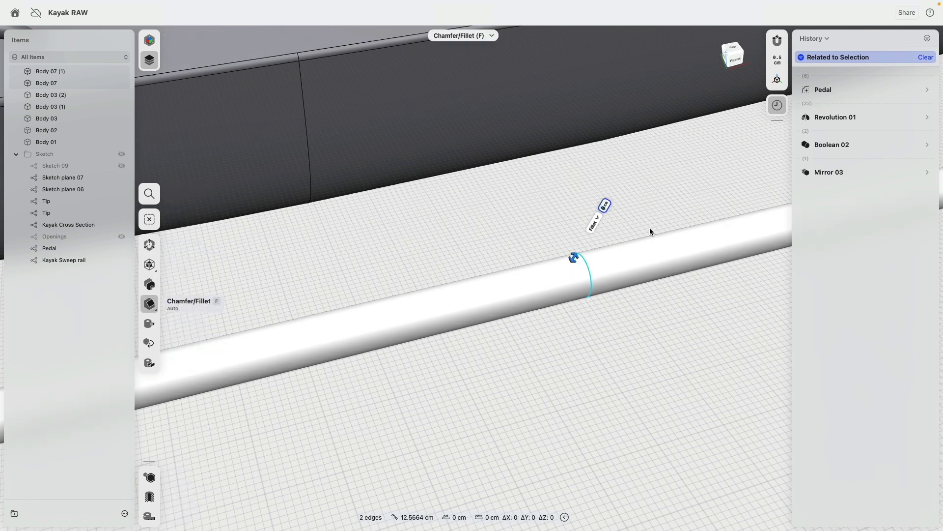
pyautogui.write('0.2')
pyautogui.press('Return')
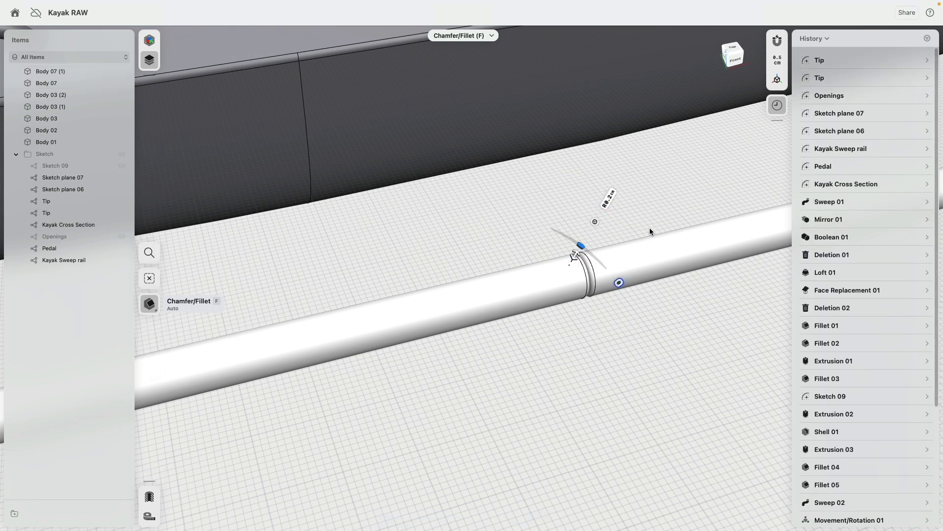
# Step: Set the radius of the paddle shaft's seam fillet to 0.1 cm and finish the fillet
pyautogui.click(607, 204)
pyautogui.write('0.1')
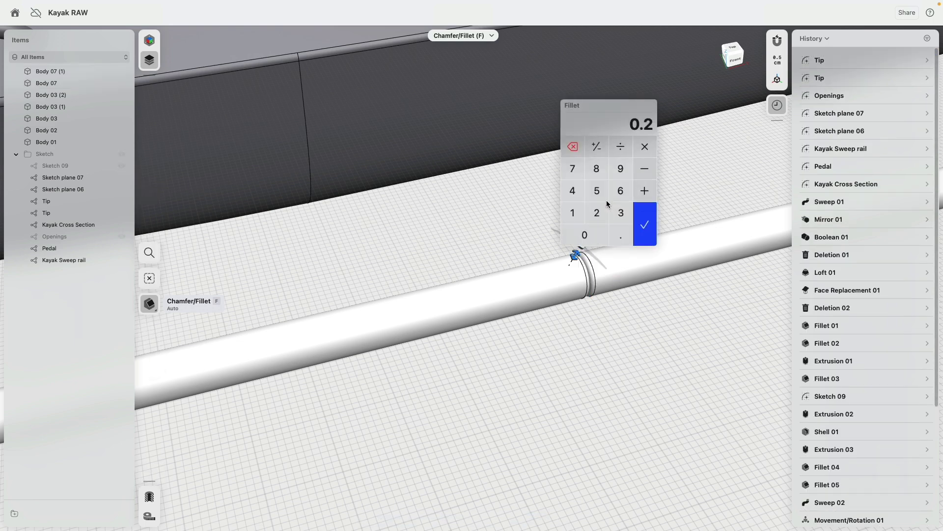
pyautogui.press('Return')
pyautogui.click(627, 348)
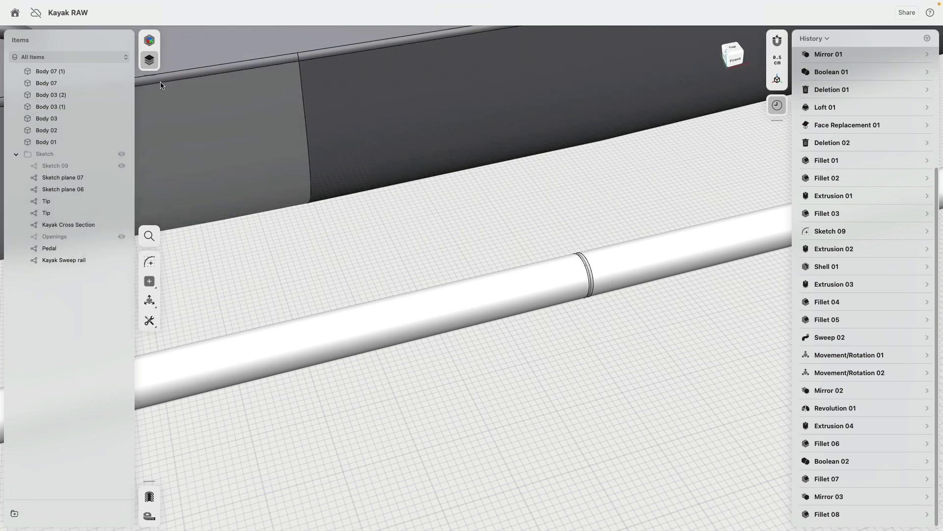
# Step: Switch to visualization and examine the filleted paddle seam, the complete kayak and its handles
pyautogui.click(149, 40)
pyautogui.click(83, 64)
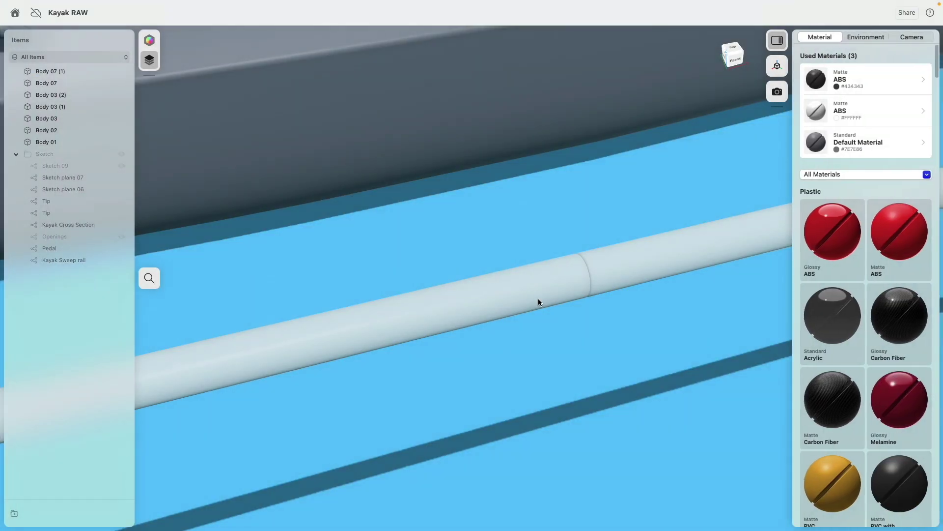
pyautogui.moveTo(530, 322)
pyautogui.mouseDown(button='right')
pyautogui.moveTo(526, 379)
pyautogui.moveTo(529, 322)
pyautogui.moveTo(537, 339)
pyautogui.mouseUp(button='right')
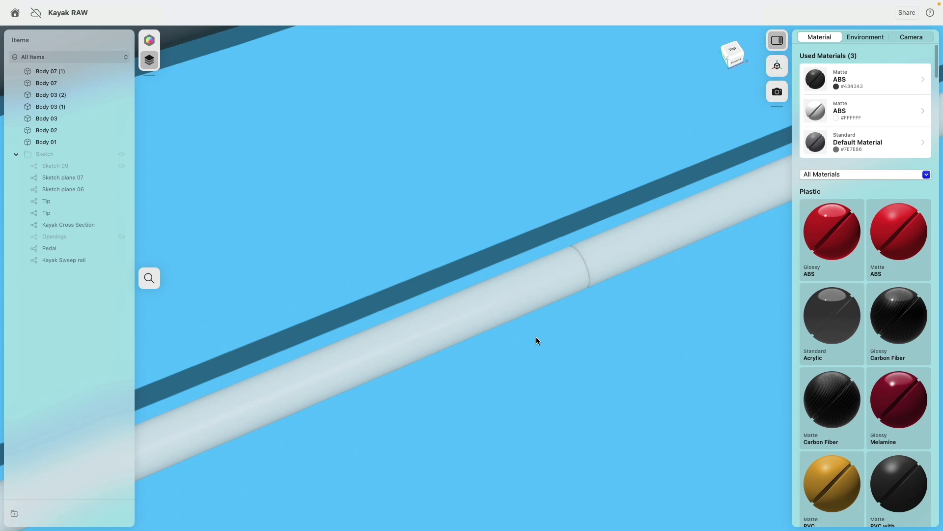
pyautogui.scroll(-5, 536, 340)
pyautogui.scroll(-5, 363, 290)
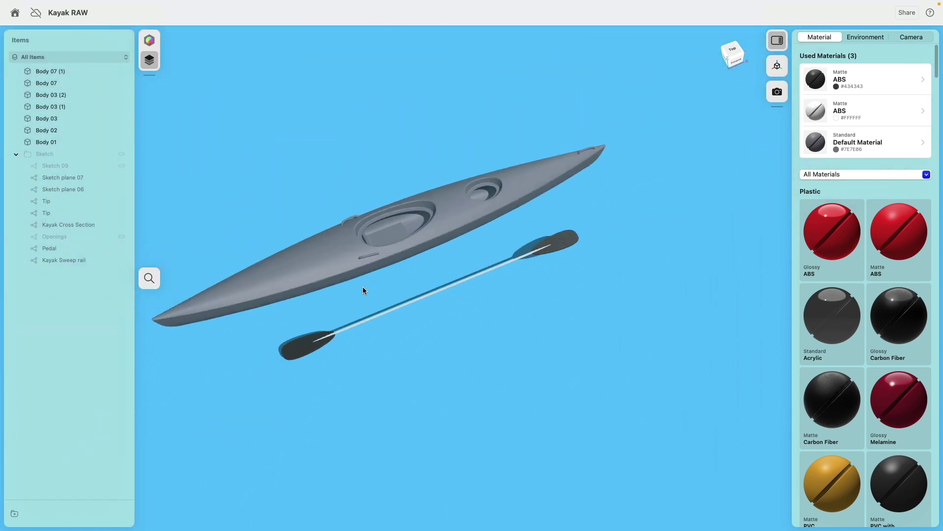
pyautogui.moveTo(388, 290); pyautogui.dragTo(516, 278, button='middle')
pyautogui.scroll(3, 537, 230)
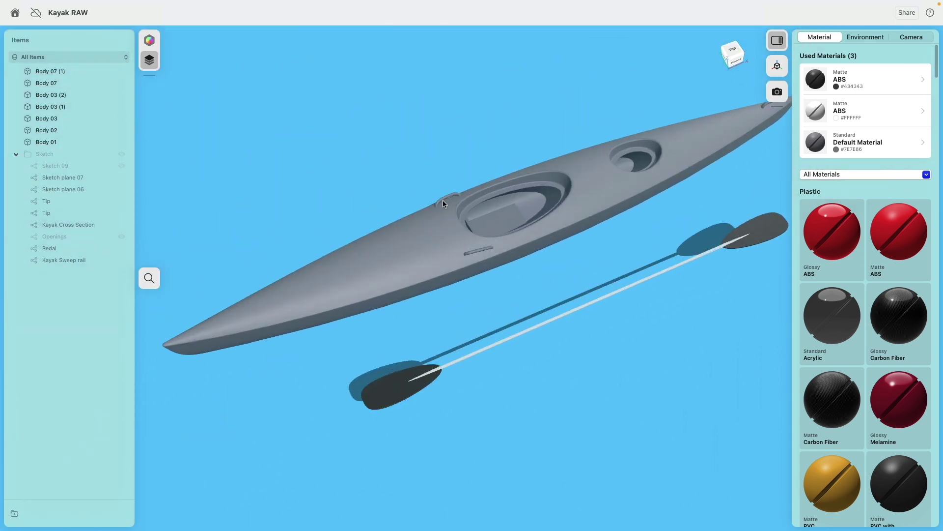
# Step: Return from visualization to the modeling workspace
pyautogui.click(159, 44)
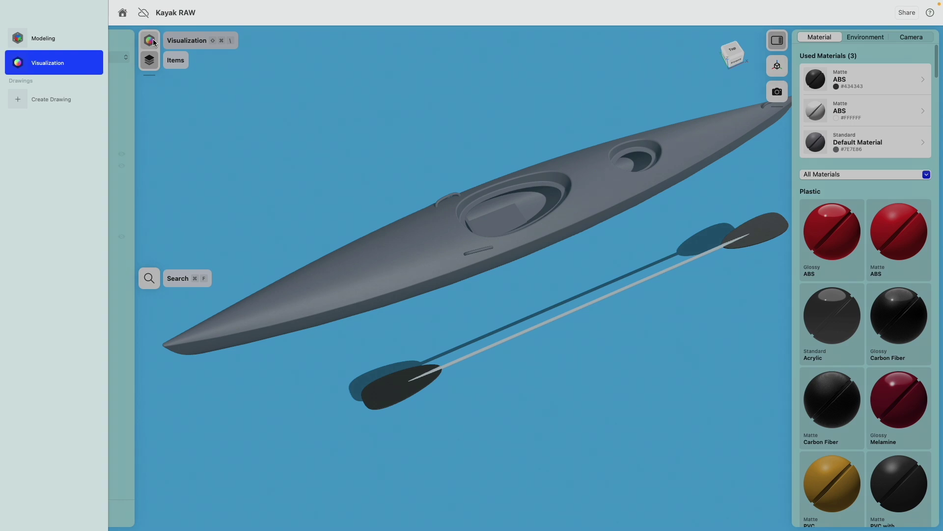
pyautogui.click(223, 85)
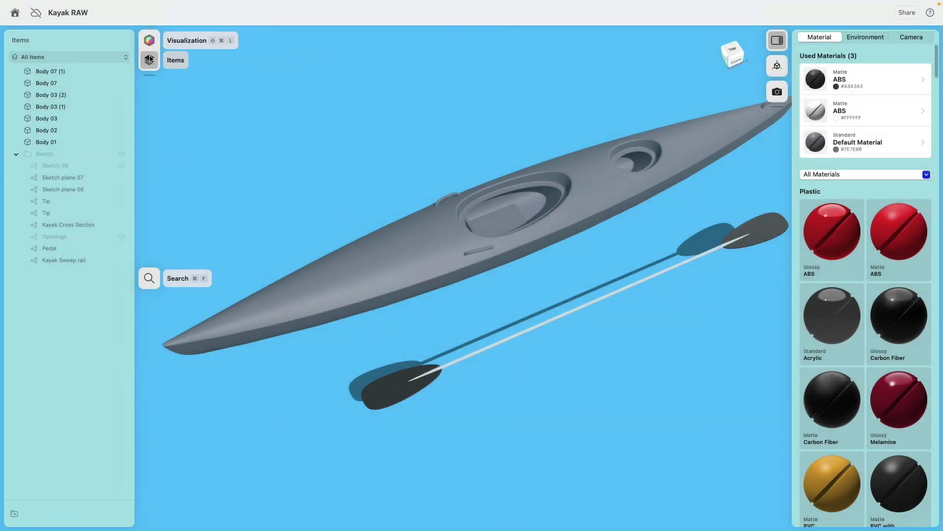
pyautogui.click(148, 42)
pyautogui.click(44, 38)
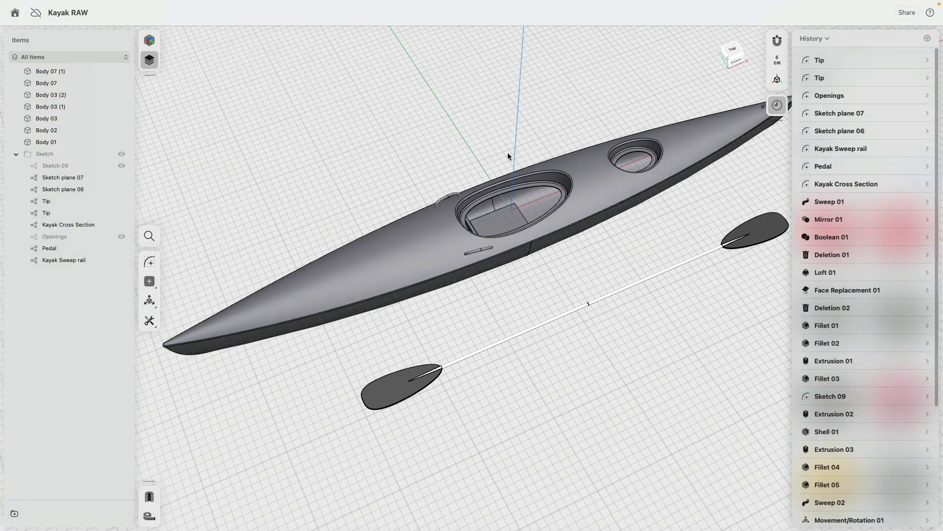
# Step: Subtract the kayak hull from the two side handles and the tip handle, keeping the originals of the removed bodies
pyautogui.scroll(3, 479, 155)
pyautogui.scroll(-5, 475, 156)
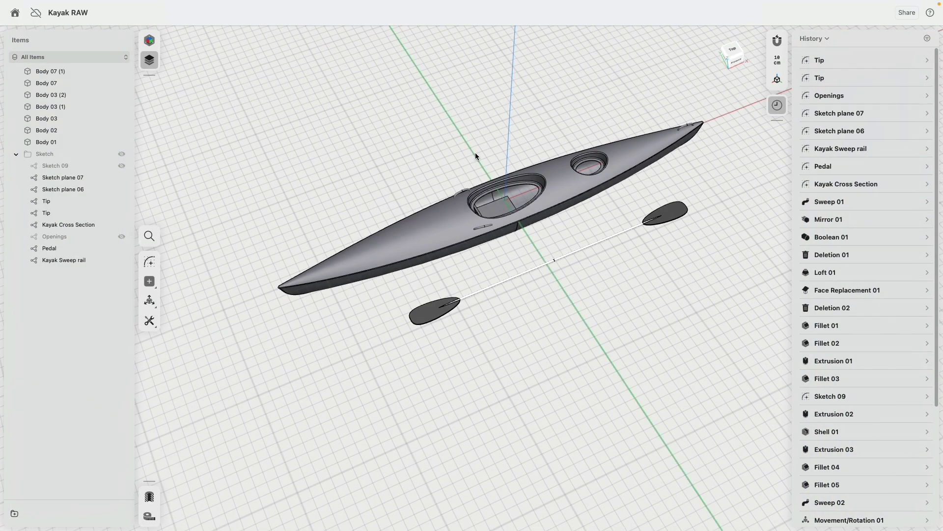
pyautogui.scroll(3, 476, 157)
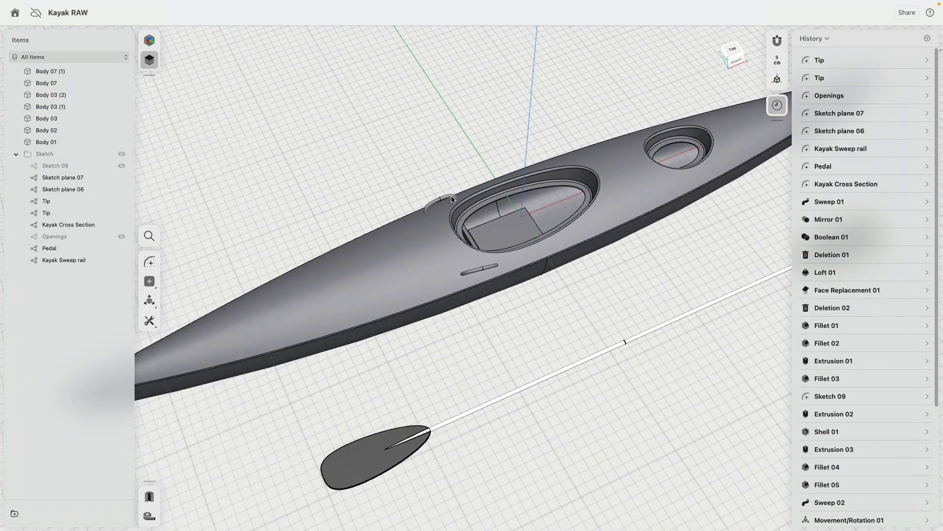
pyautogui.click(451, 199)
pyautogui.click(493, 268)
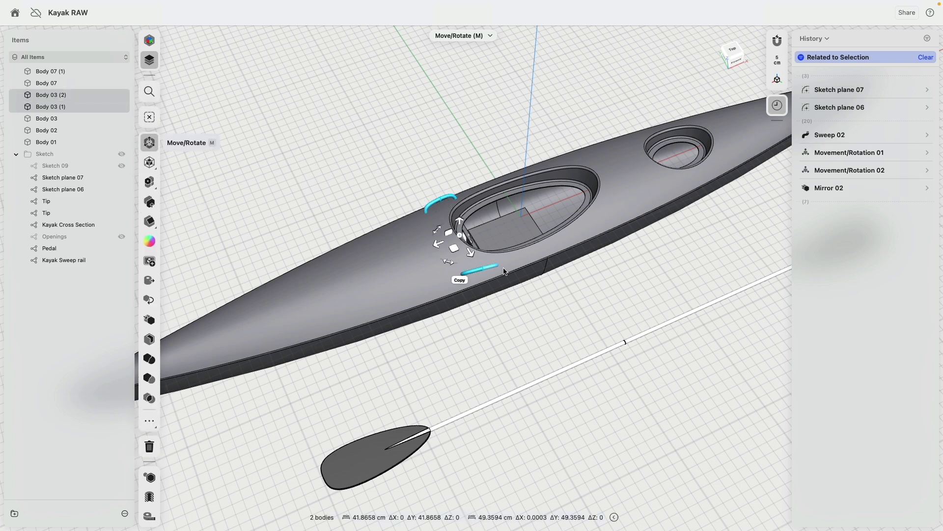
pyautogui.moveTo(640, 263); pyautogui.dragTo(420, 311, button='middle')
pyautogui.click(665, 119)
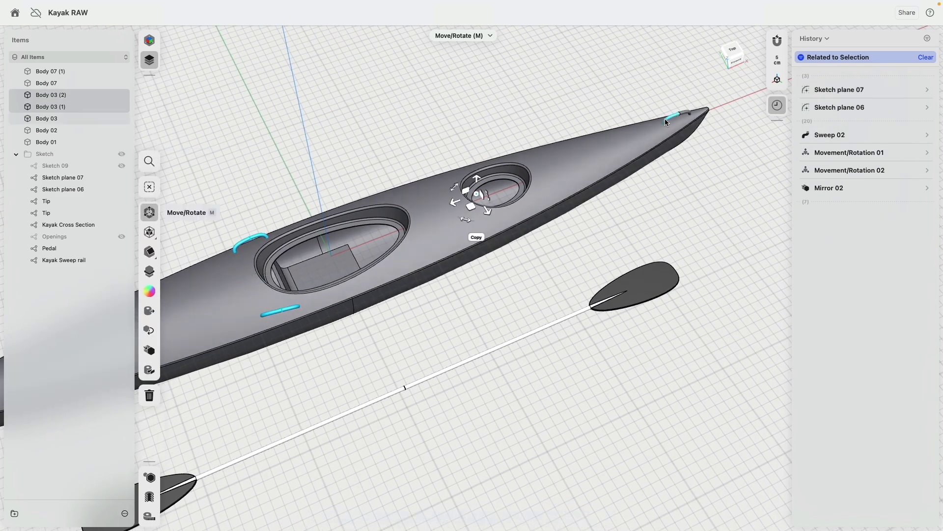
pyautogui.click(433, 196)
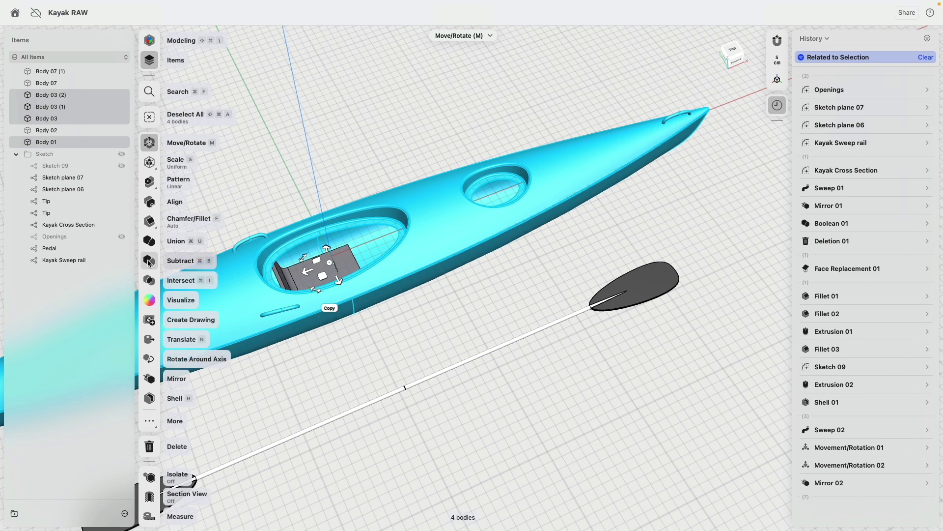
pyautogui.click(149, 261)
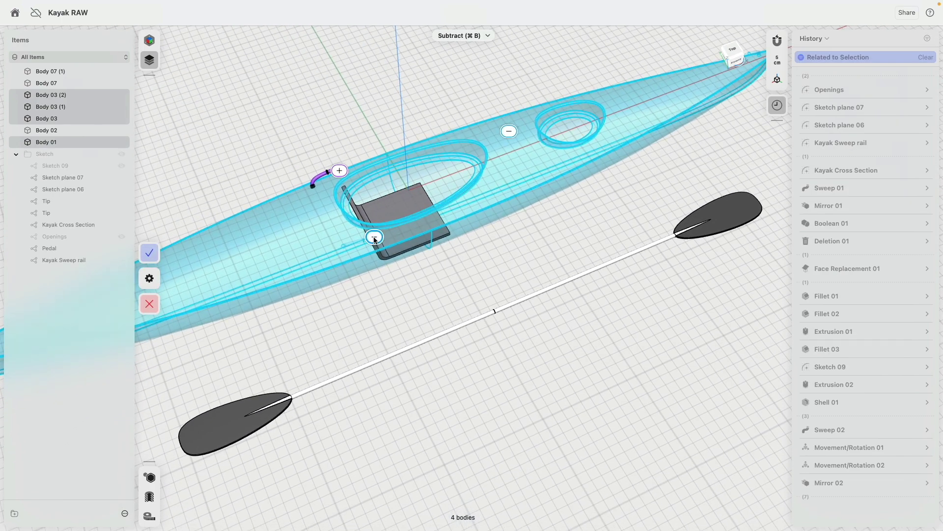
pyautogui.click(374, 239)
pyautogui.moveTo(673, 80); pyautogui.dragTo(552, 148, button='middle')
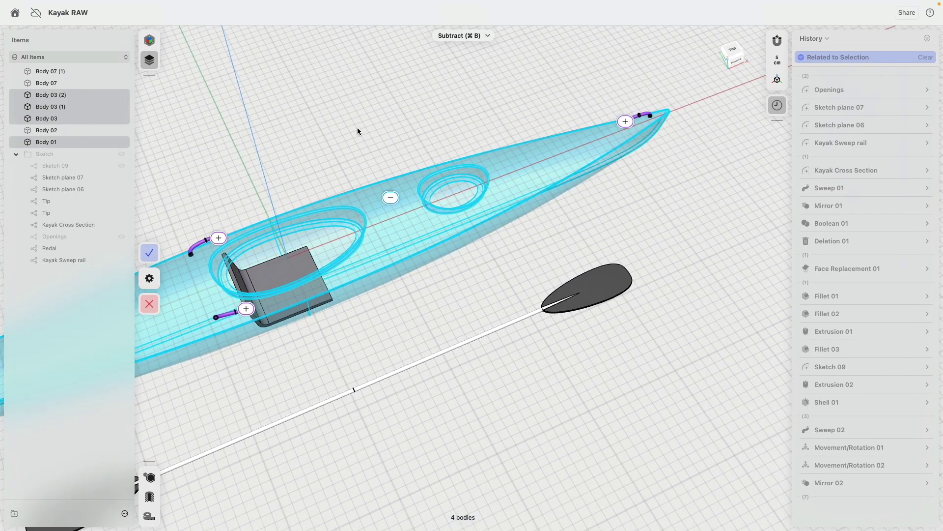
pyautogui.moveTo(329, 128); pyautogui.dragTo(532, 185, button='right')
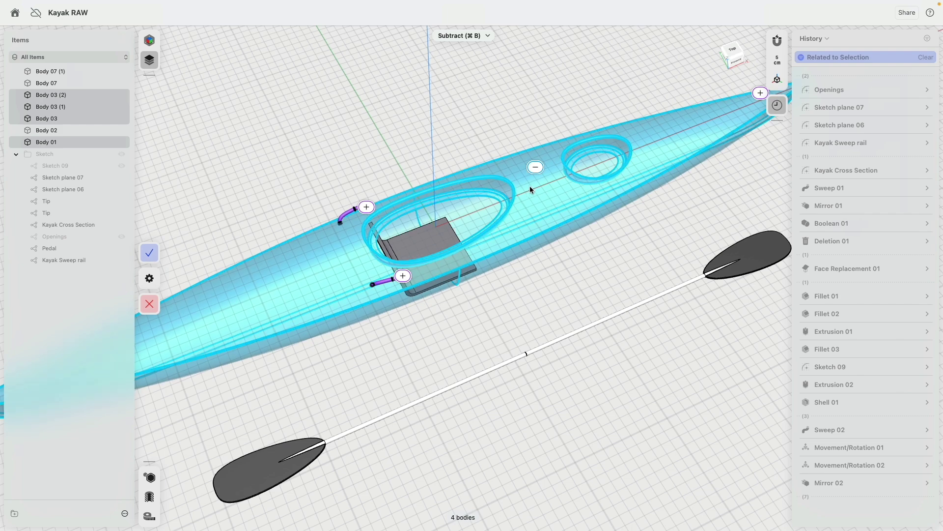
pyautogui.click(151, 279)
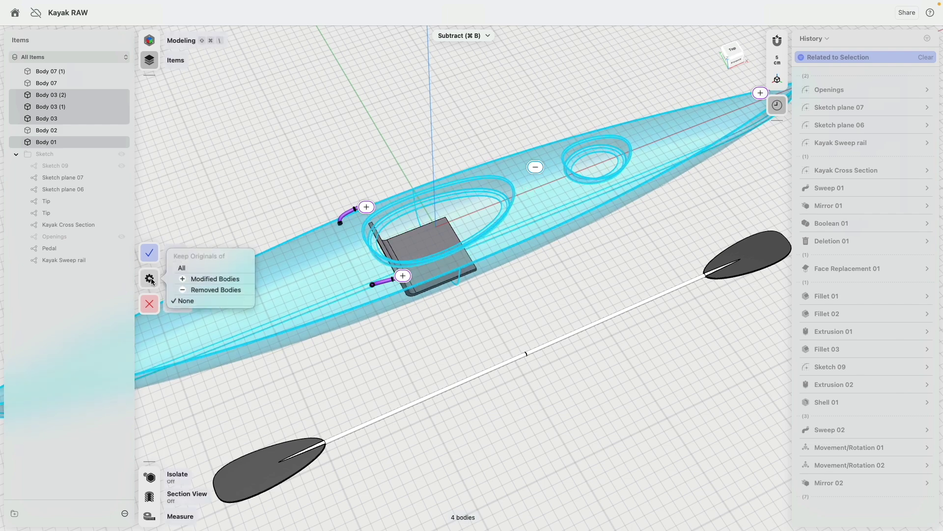
pyautogui.click(206, 289)
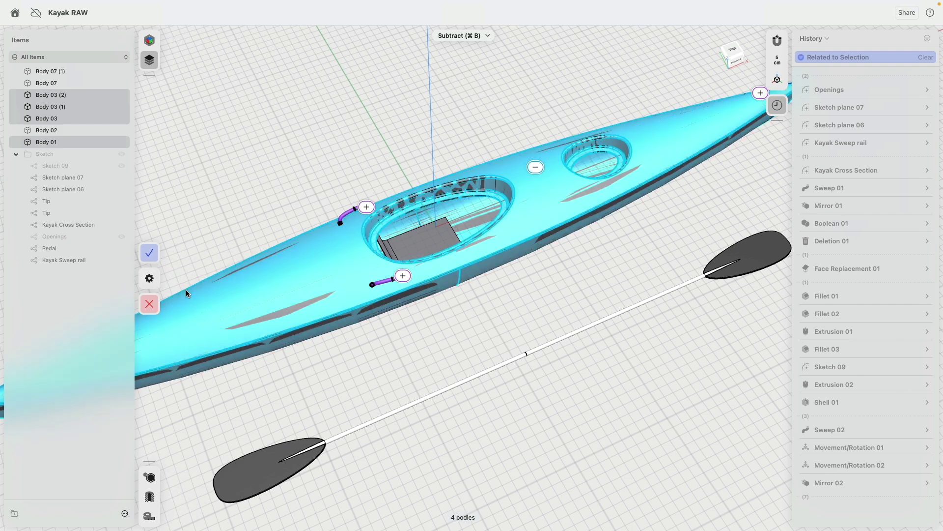
pyautogui.click(153, 254)
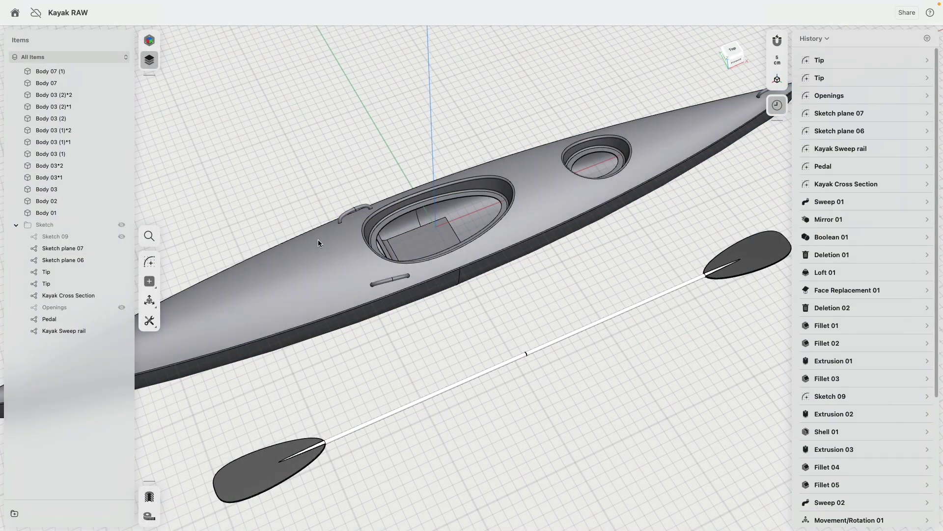
# Step: Hide the kayak hull body to expose the handle ends beneath it
pyautogui.click(317, 239)
pyautogui.click(149, 182)
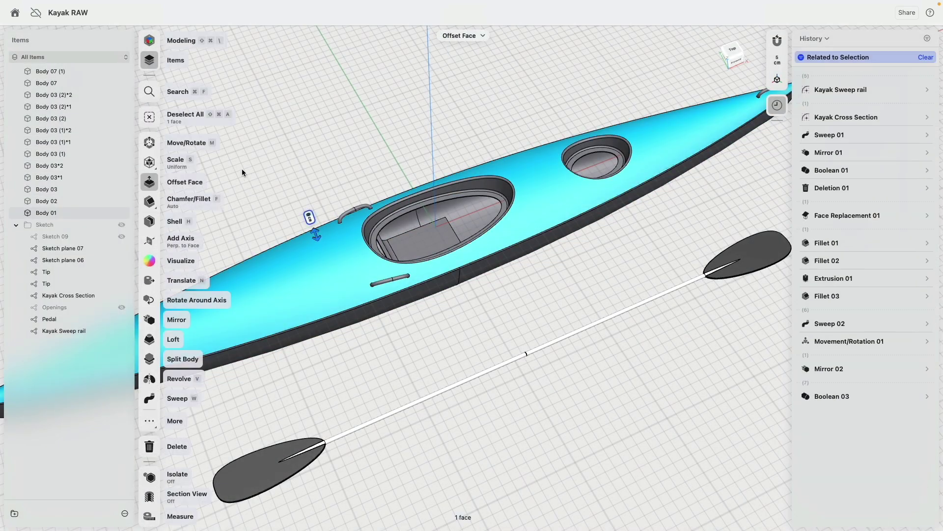
pyautogui.click(121, 213)
# Step: Select the two separated end pieces of the first side handle next to the seat as bodies
pyautogui.scroll(3, 338, 231)
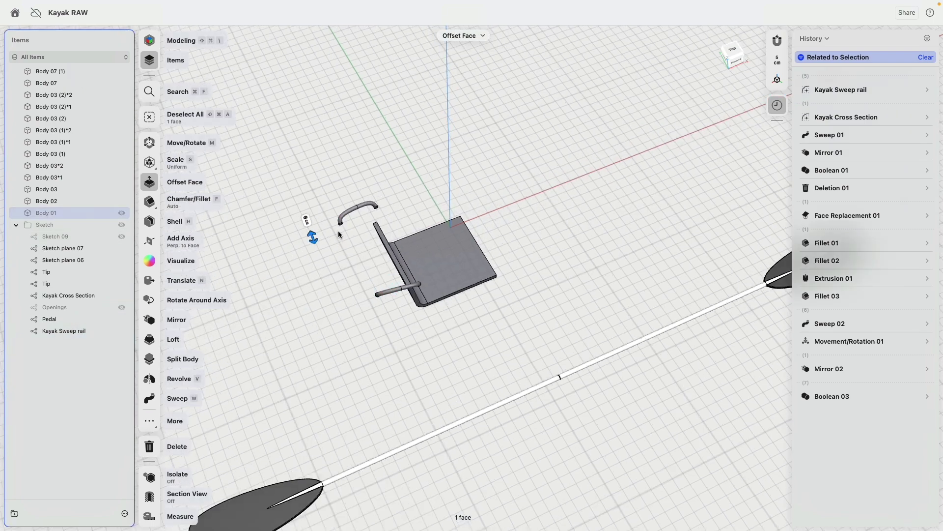
pyautogui.scroll(5, 338, 231)
pyautogui.click(338, 228)
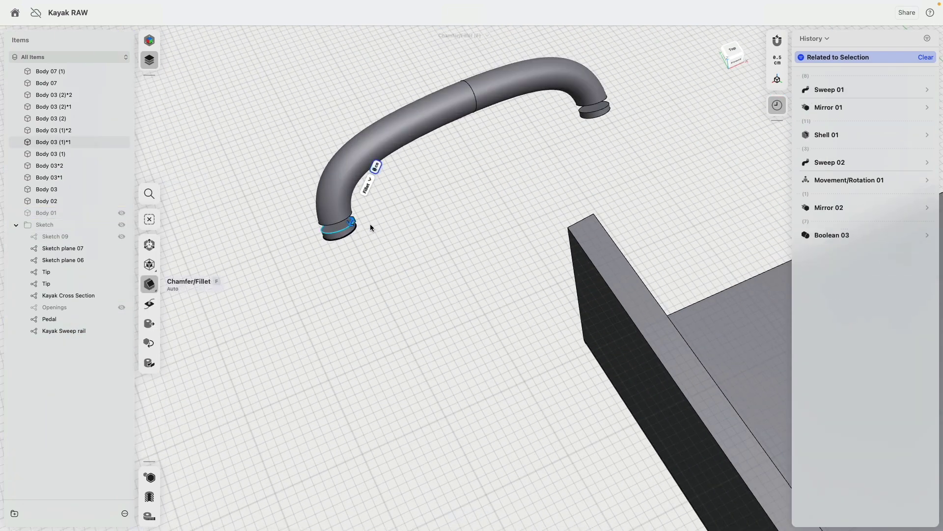
pyautogui.click(594, 111)
pyautogui.doubleClick(594, 111)
pyautogui.press('m')
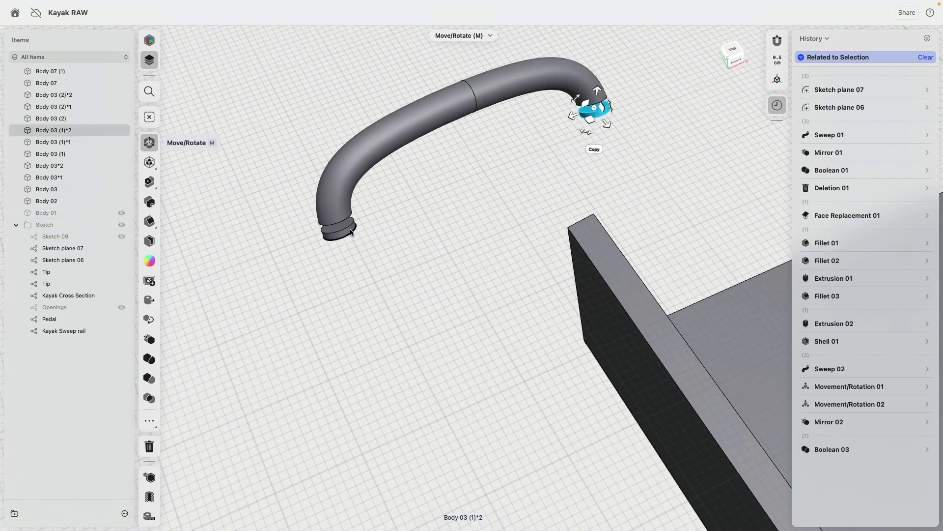
pyautogui.doubleClick(350, 232)
# Step: Add the two separated end pieces of the opposite side handle to the body selection
pyautogui.scroll(-8, 379, 249)
pyautogui.scroll(6, 456, 346)
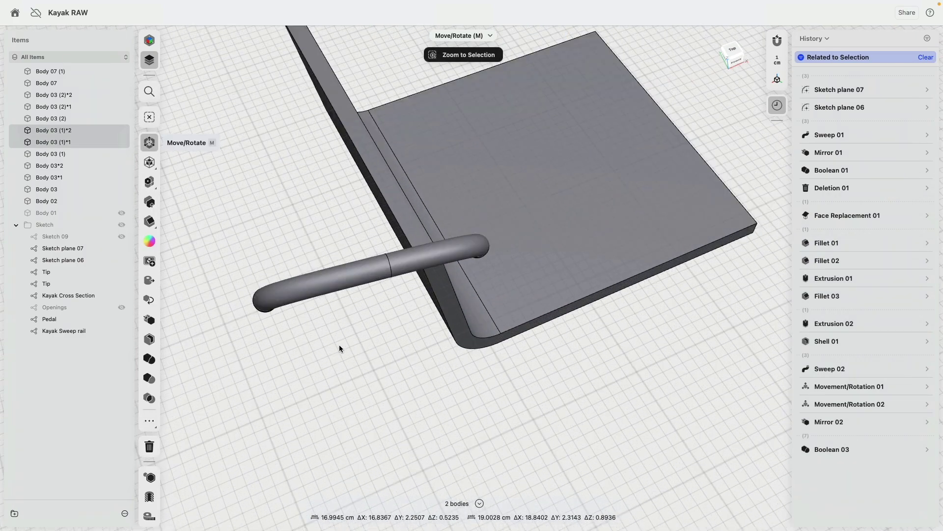
pyautogui.moveTo(339, 344); pyautogui.dragTo(400, 335, button='right')
pyautogui.click(399, 335)
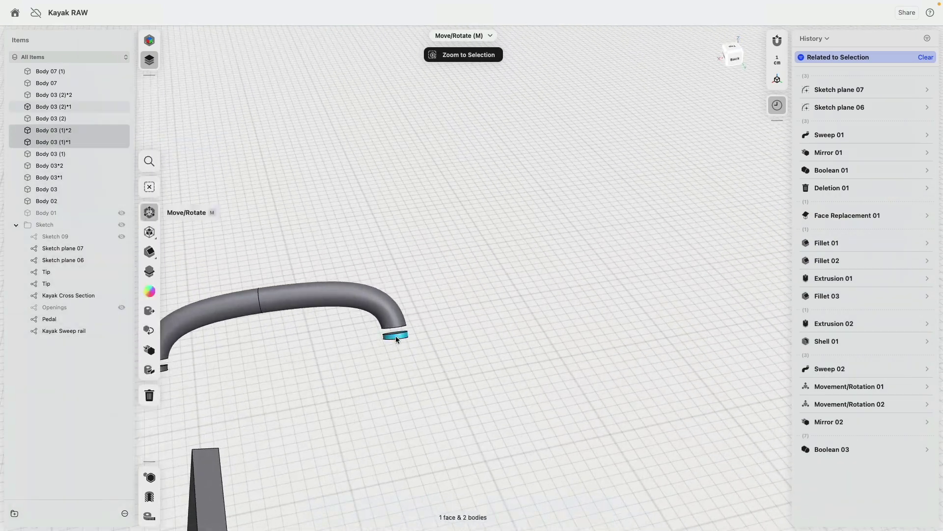
pyautogui.moveTo(396, 335); pyautogui.dragTo(479, 318, button='middle')
pyautogui.doubleClick(485, 314)
pyautogui.click(240, 352)
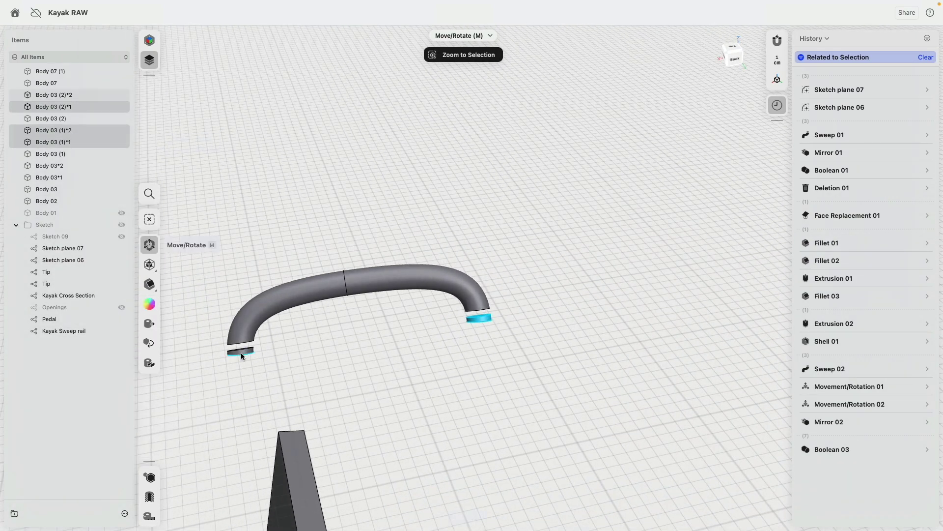
pyautogui.click(247, 350)
# Step: Add the tip handle's two separated end pieces to the body selection and delete all six handle end pieces
pyautogui.scroll(-3, 263, 353)
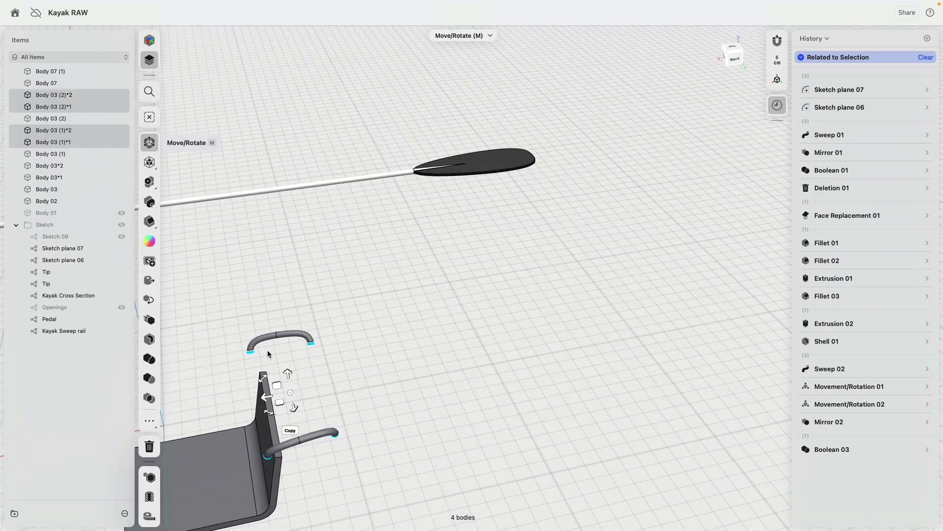
pyautogui.moveTo(267, 350); pyautogui.dragTo(208, 286, button='right')
pyautogui.moveTo(208, 286); pyautogui.dragTo(507, 213, button='middle')
pyautogui.scroll(5, 503, 206)
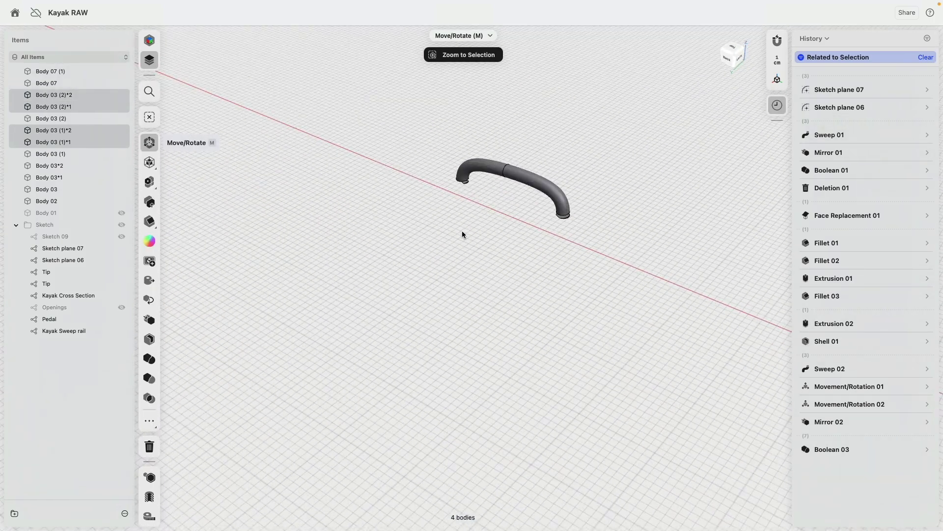
pyautogui.scroll(5, 463, 235)
pyautogui.click(468, 181)
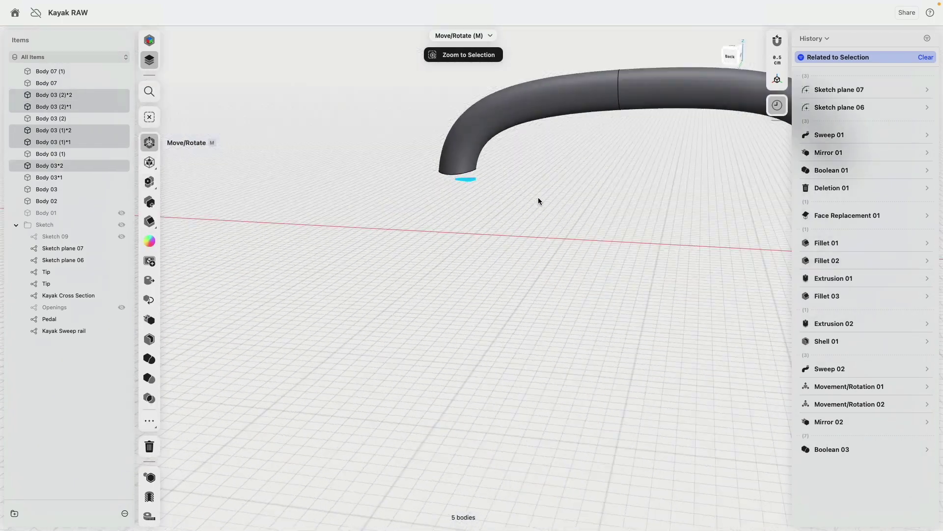
pyautogui.moveTo(538, 197); pyautogui.dragTo(598, 193, button='right')
pyautogui.moveTo(598, 192); pyautogui.dragTo(430, 291, button='middle')
pyautogui.click(549, 264)
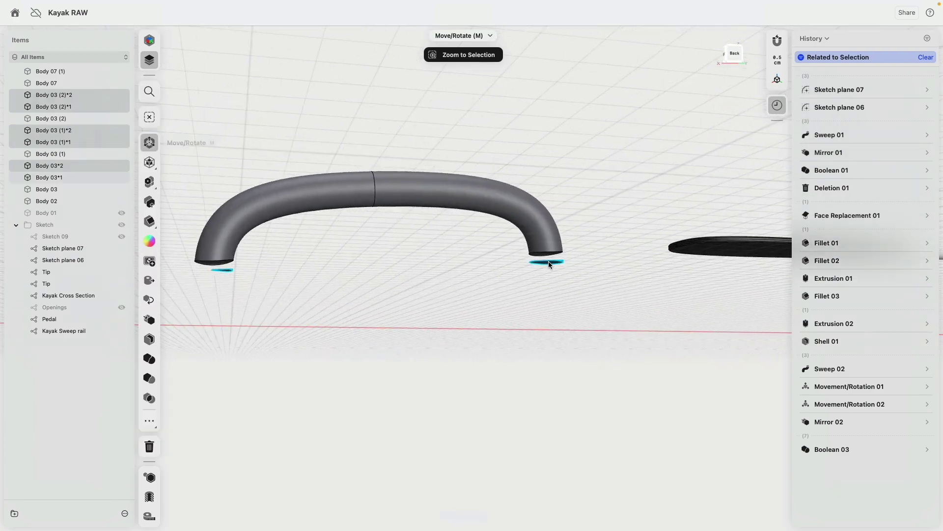
pyautogui.press('Delete')
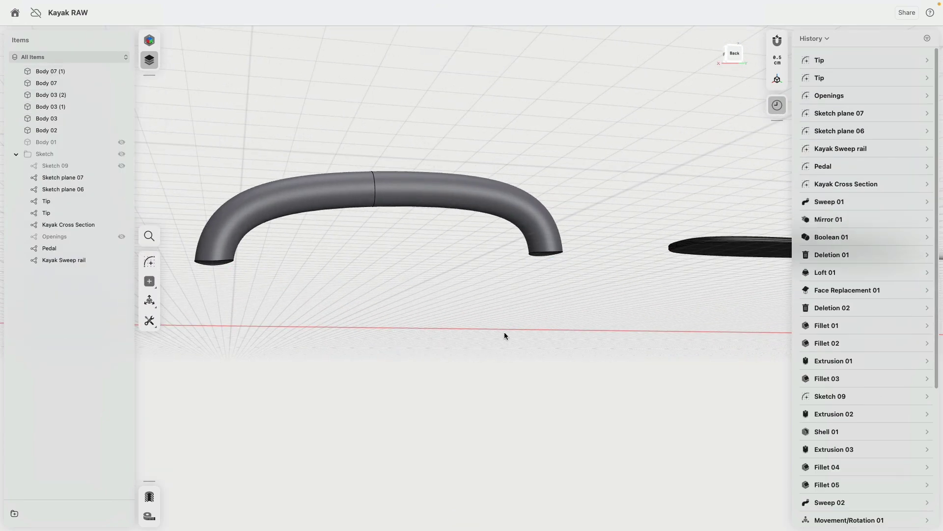
# Step: Show the kayak hull body again and collapse the Sketch folder in the item list
pyautogui.scroll(-5, 504, 331)
pyautogui.moveTo(449, 331); pyautogui.dragTo(467, 346, button='right')
pyautogui.moveTo(467, 346); pyautogui.dragTo(386, 344, button='middle')
pyautogui.scroll(-5, 505, 337)
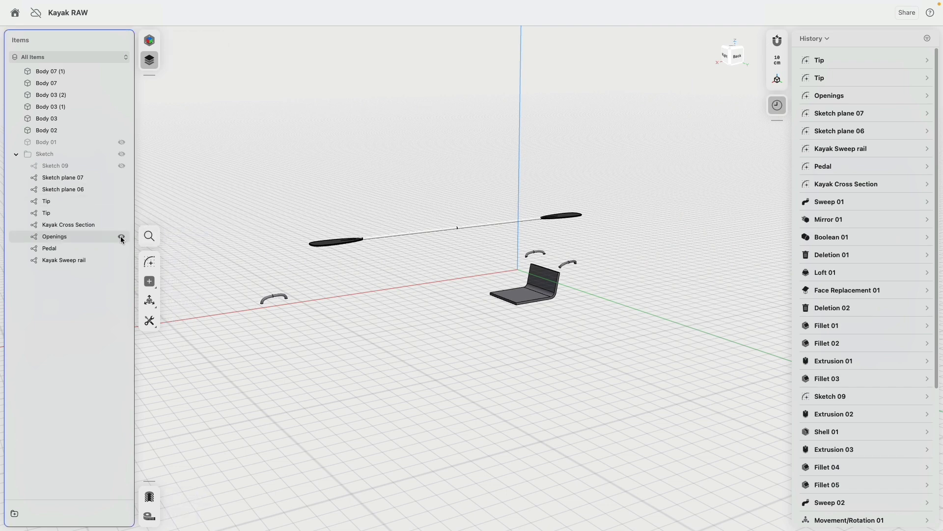
pyautogui.click(121, 142)
pyautogui.click(14, 154)
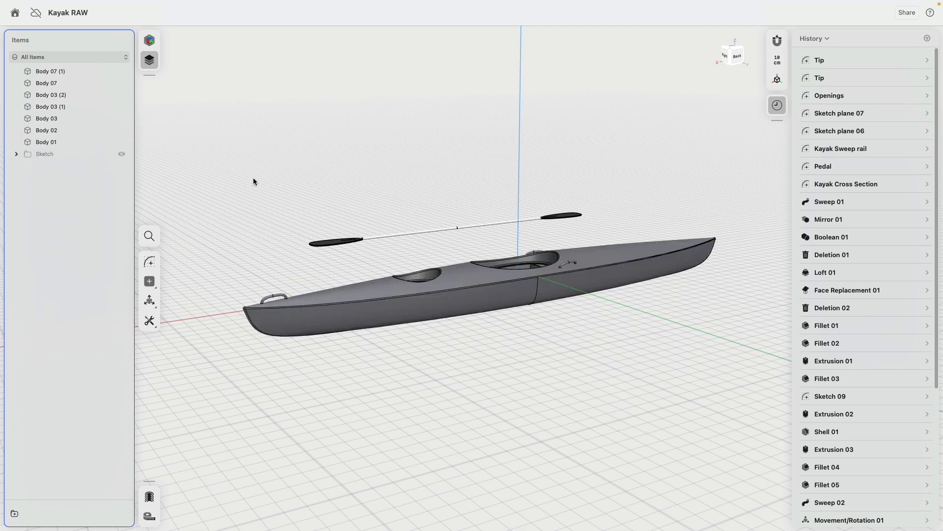
# Step: Switch to visualization and apply the used matte ABS material #434343 to both side handles, the seat and the tip handle
pyautogui.scroll(5, 297, 196)
pyautogui.scroll(-2, 300, 195)
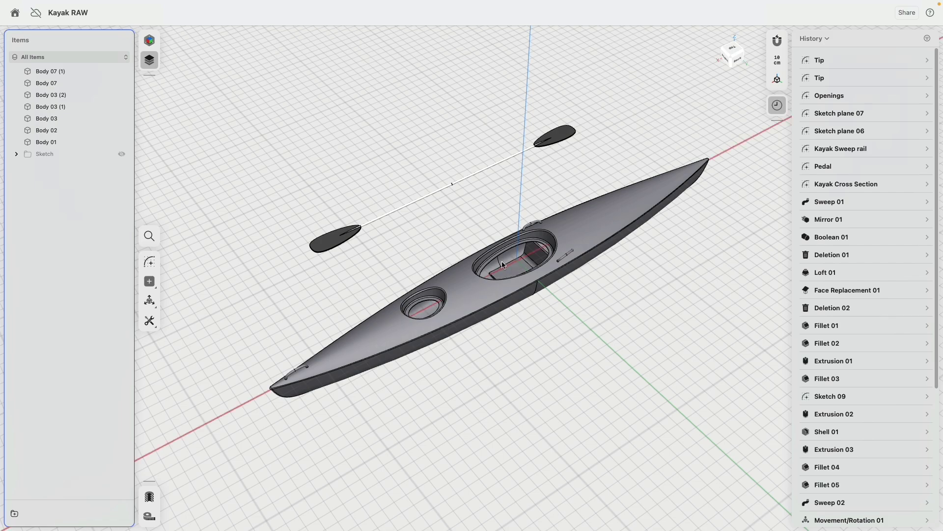
pyautogui.click(147, 45)
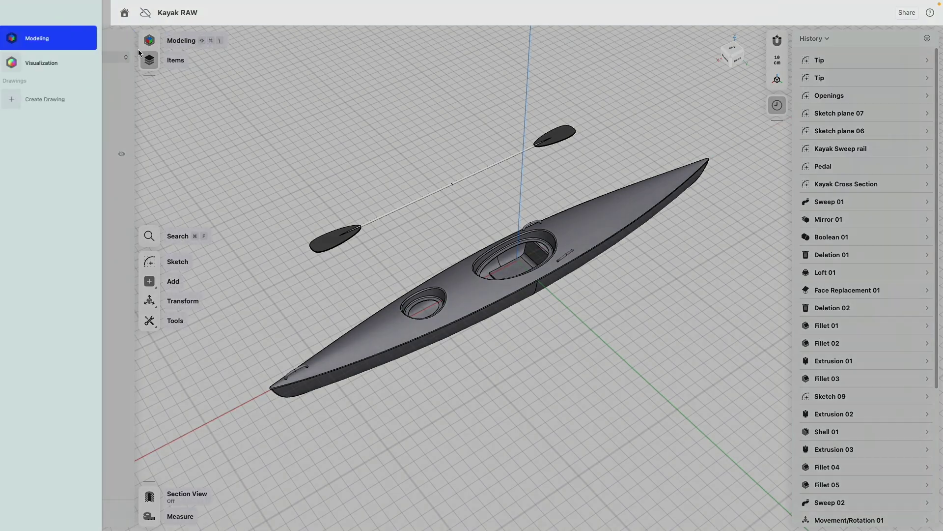
pyautogui.click(75, 64)
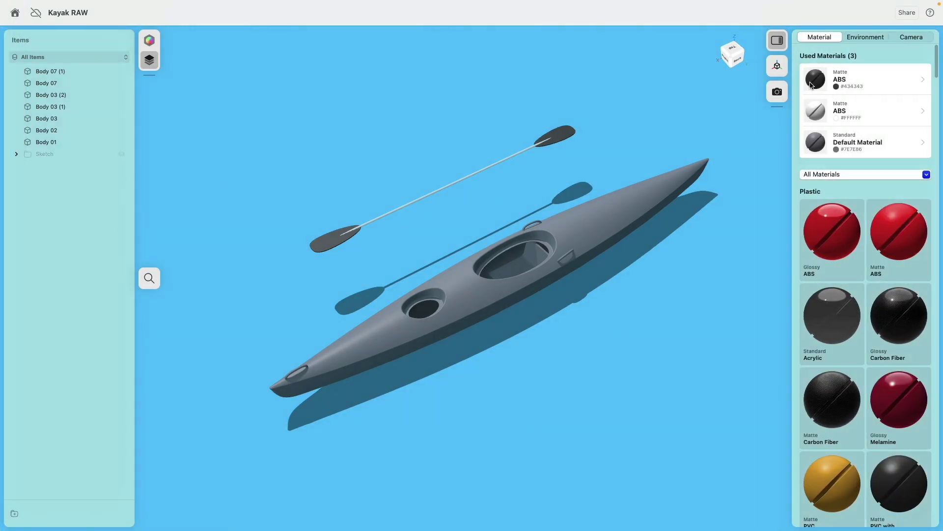
pyautogui.moveTo(811, 85); pyautogui.dragTo(544, 221)
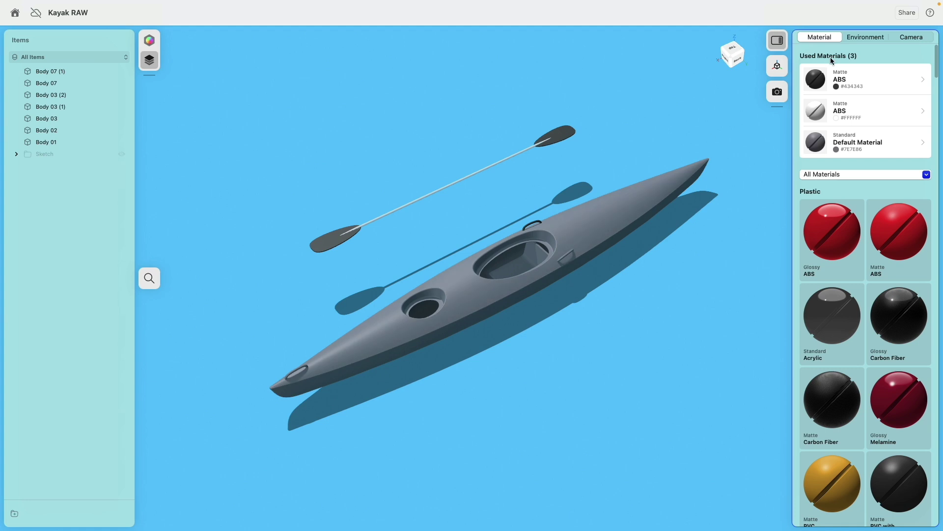
pyautogui.moveTo(809, 86); pyautogui.dragTo(537, 250)
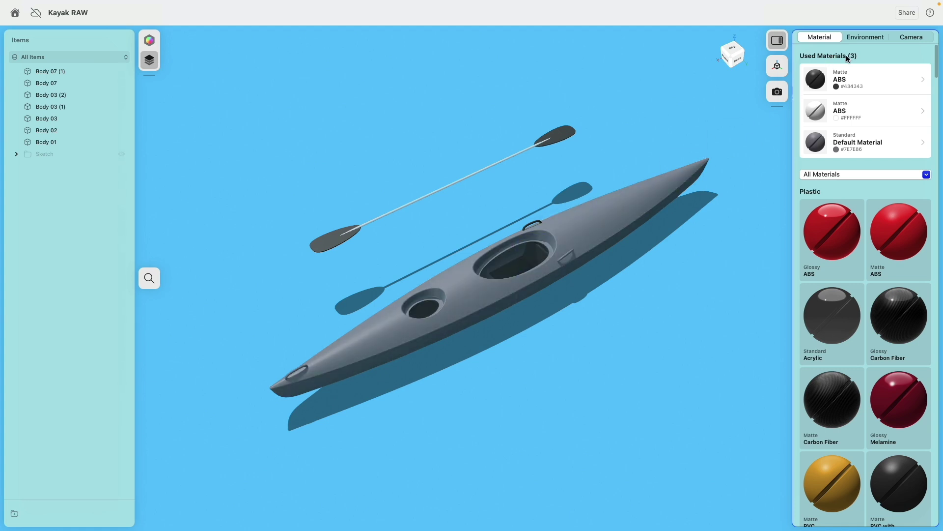
pyautogui.moveTo(816, 84); pyautogui.dragTo(573, 254)
pyautogui.moveTo(808, 86); pyautogui.dragTo(303, 364)
# Step: Apply the dark matte ABS material to the kayak hull and change its color to cyan #00CEFF
pyautogui.moveTo(814, 82); pyautogui.dragTo(624, 219)
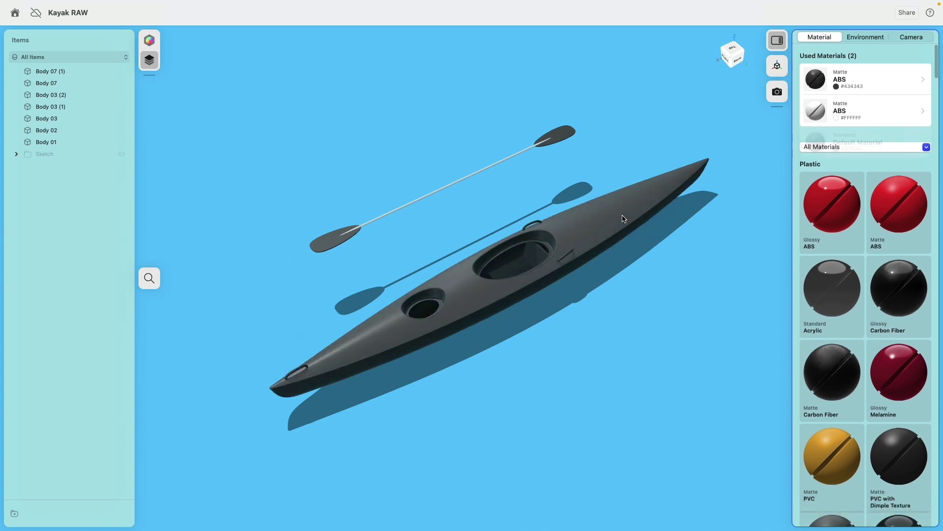
pyautogui.click(624, 218)
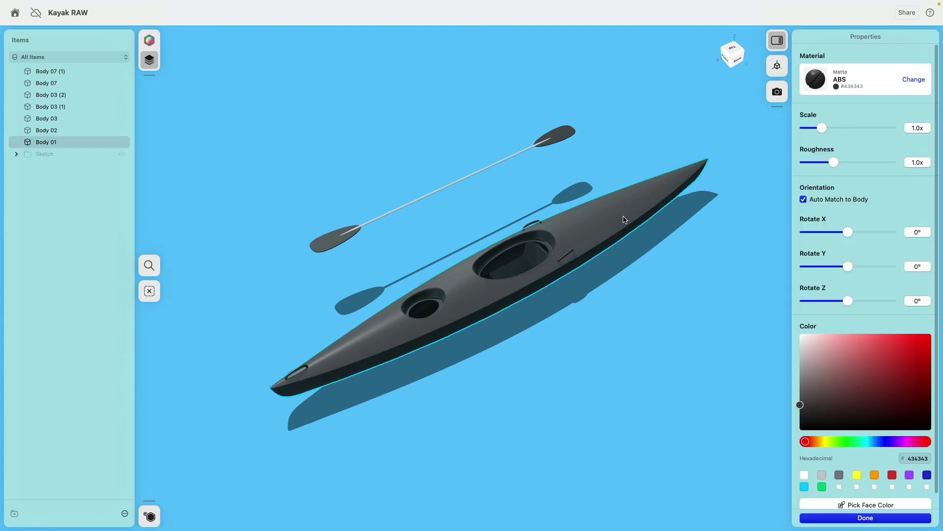
pyautogui.click(804, 486)
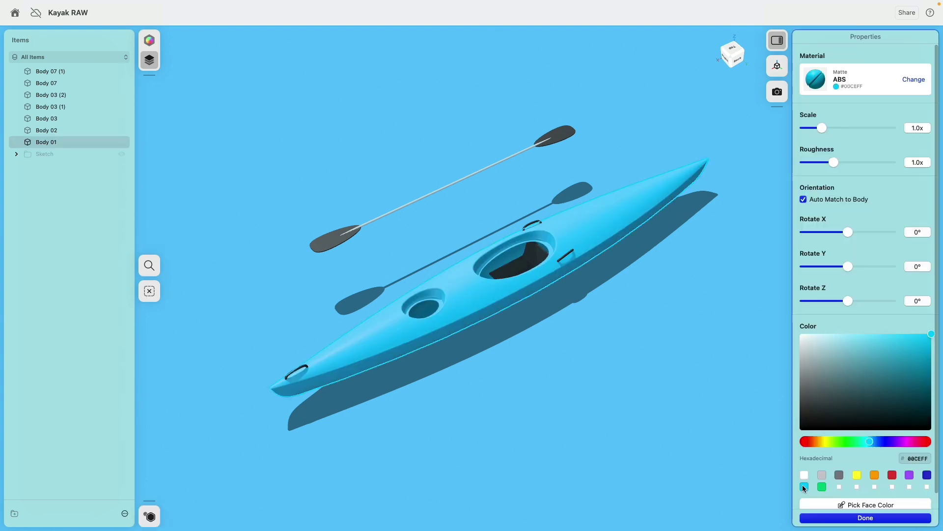
pyautogui.moveTo(677, 417); pyautogui.dragTo(665, 379, button='right')
pyautogui.click(666, 379)
pyautogui.scroll(3, 575, 347)
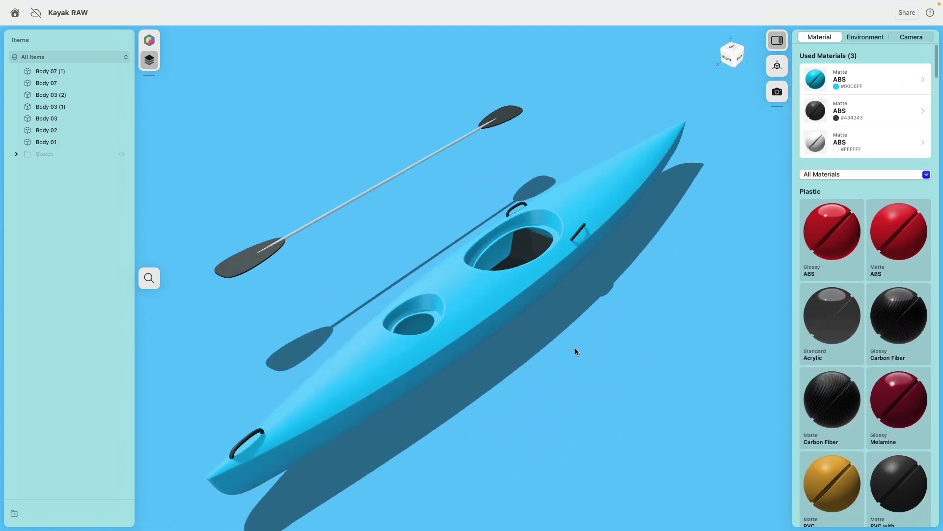
pyautogui.moveTo(575, 347); pyautogui.dragTo(619, 319, button='right')
pyautogui.moveTo(620, 322); pyautogui.dragTo(539, 416, button='middle')
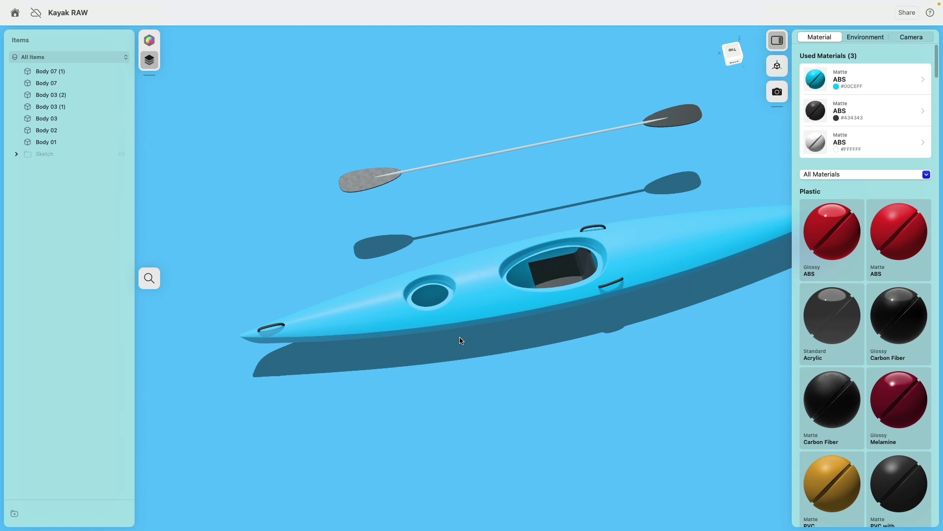
# Step: Select the recessed rim faces around the small hatch opening and the cockpit opening of the hull
pyautogui.scroll(5, 445, 283)
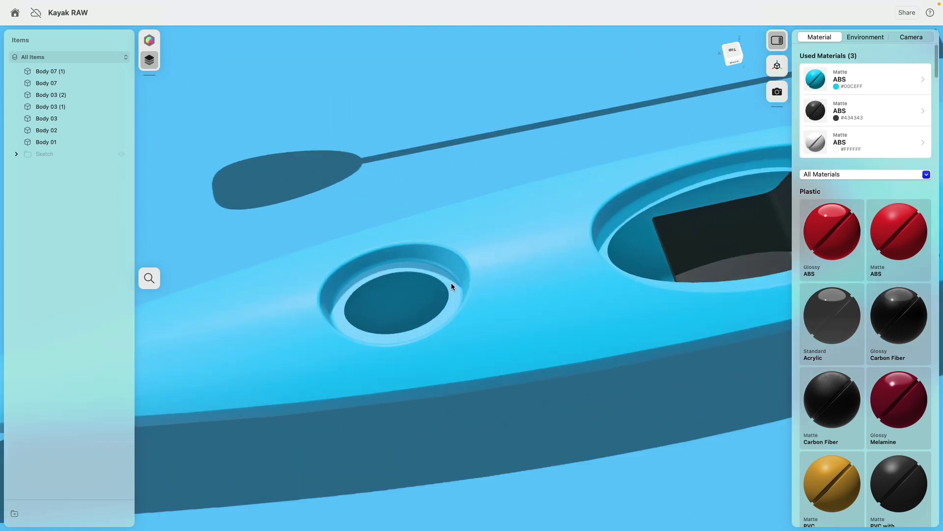
pyautogui.click(438, 285)
pyautogui.scroll(10, 442, 282)
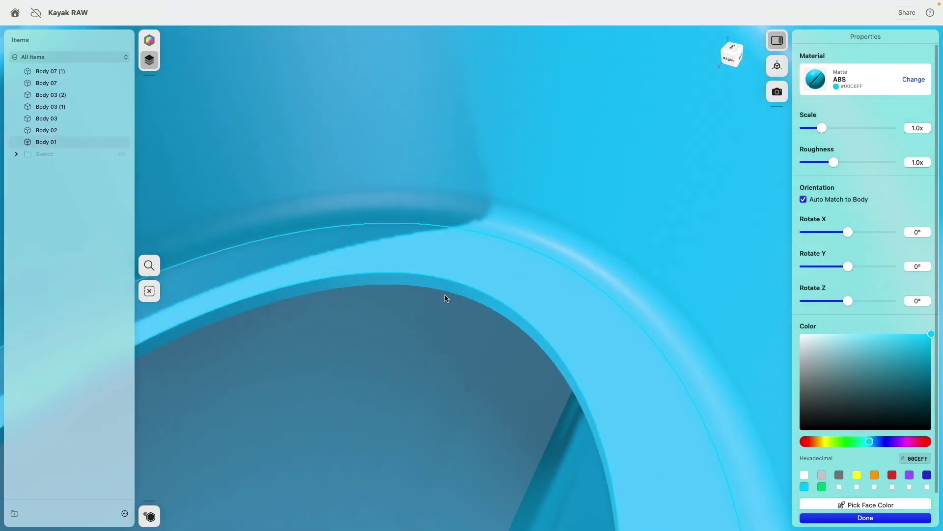
pyautogui.scroll(-10, 437, 300)
pyautogui.moveTo(442, 297)
pyautogui.mouseDown(button='right')
pyautogui.moveTo(447, 271)
pyautogui.moveTo(523, 238)
pyautogui.mouseUp(button='right')
pyautogui.scroll(10, 522, 241)
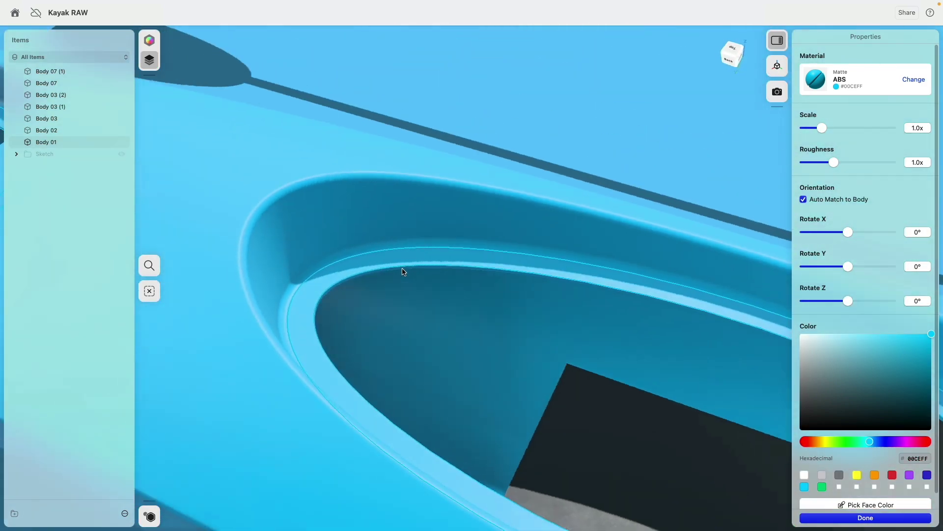
pyautogui.scroll(-15, 415, 298)
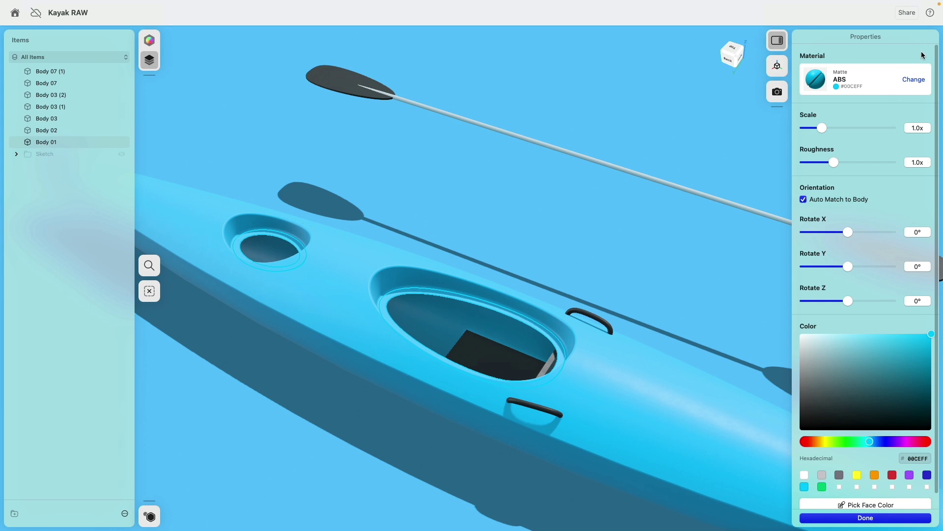
# Step: Change the selected rim faces to matte Silicone Rubber and set their color to grey #727272
pyautogui.click(915, 80)
pyautogui.scroll(-5, 889, 270)
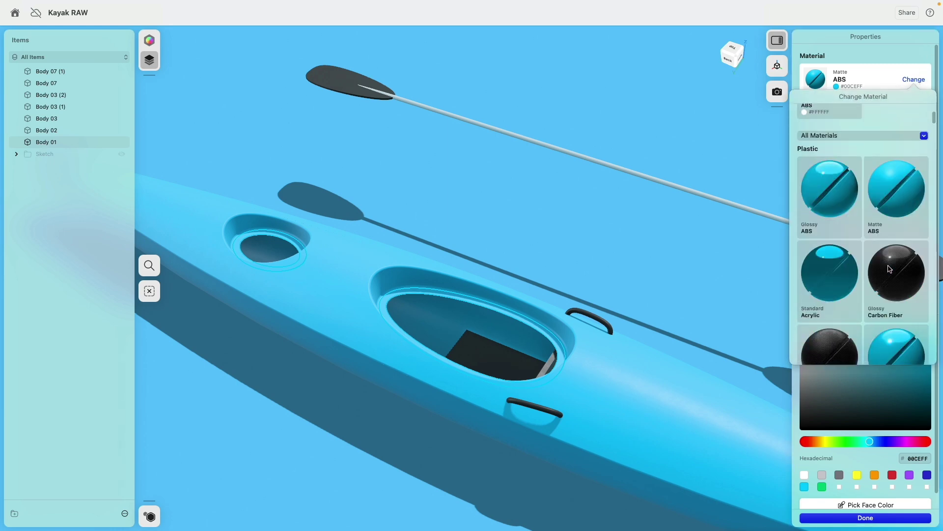
pyautogui.scroll(-10, 889, 270)
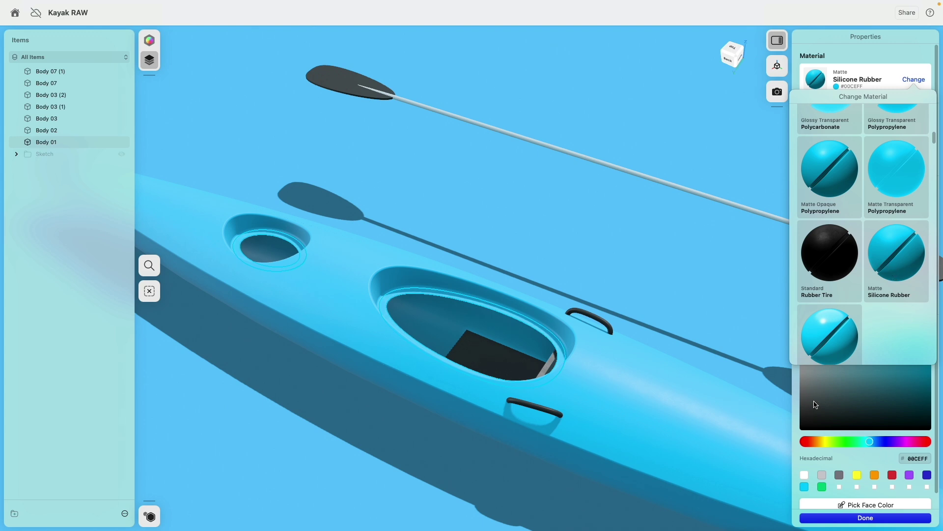
pyautogui.moveTo(815, 404); pyautogui.dragTo(801, 392)
pyautogui.click(598, 300)
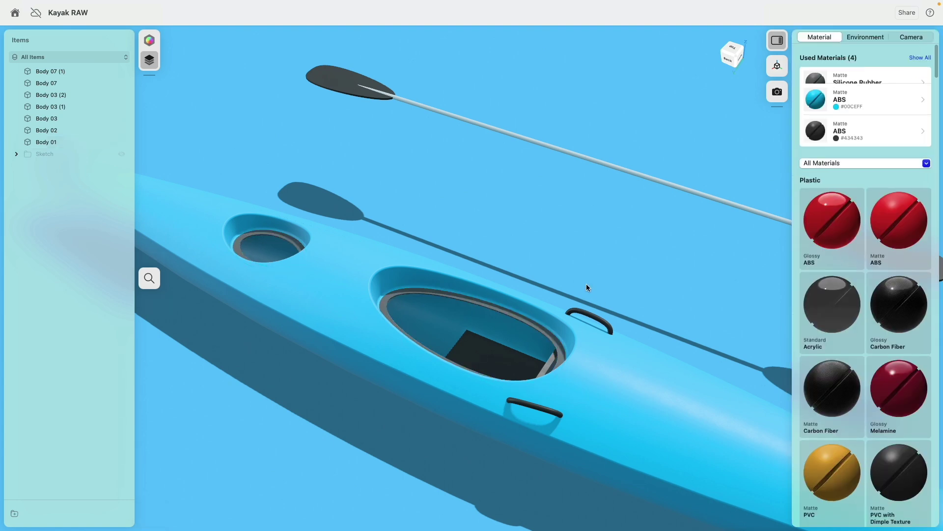
# Step: Hide the item list and material settings, and examine the rendered kayak and paddle from several angles
pyautogui.hscroll(-5, 591, 280)
pyautogui.scroll(-3, 594, 273)
pyautogui.scroll(-3, 597, 287)
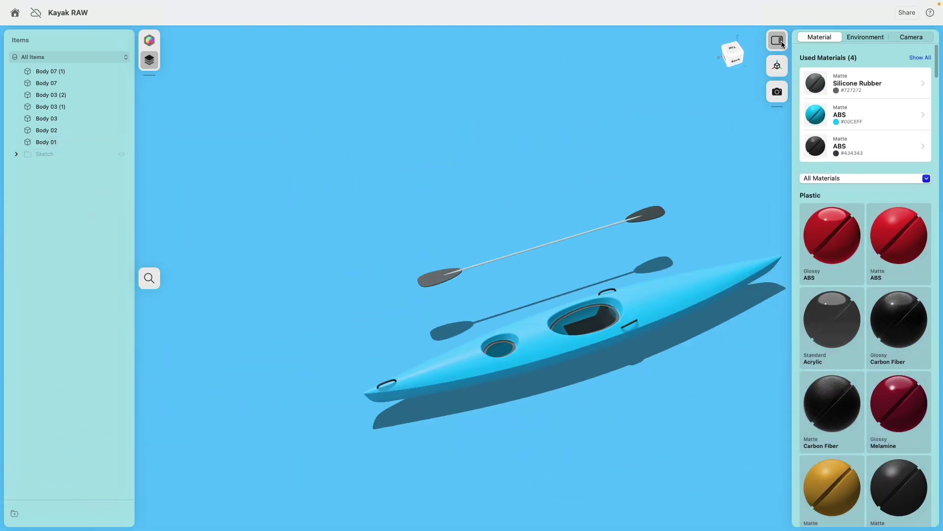
pyautogui.click(781, 43)
pyautogui.click(149, 61)
pyautogui.hscroll(-5, 480, 222)
pyautogui.scroll(-3, 480, 222)
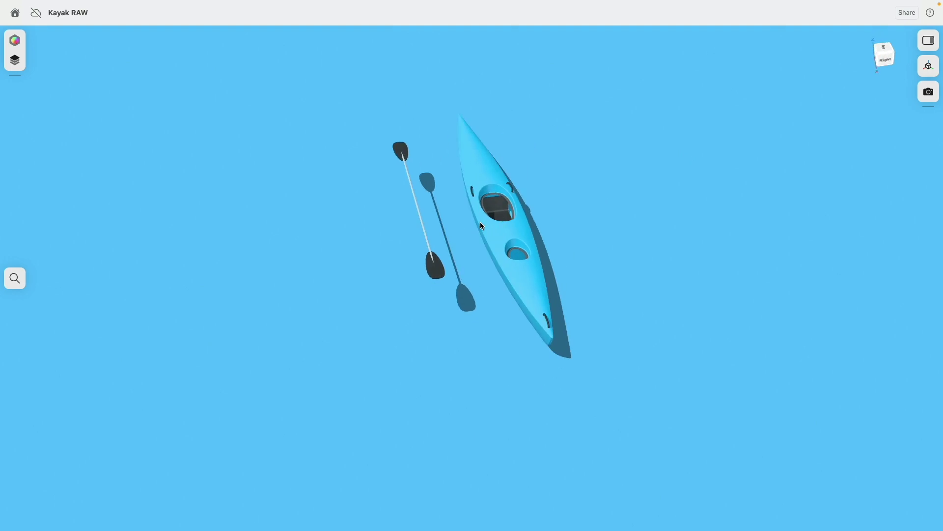
pyautogui.hscroll(-2, 482, 222)
pyautogui.scroll(5, 614, 194)
pyautogui.scroll(-6, 618, 238)
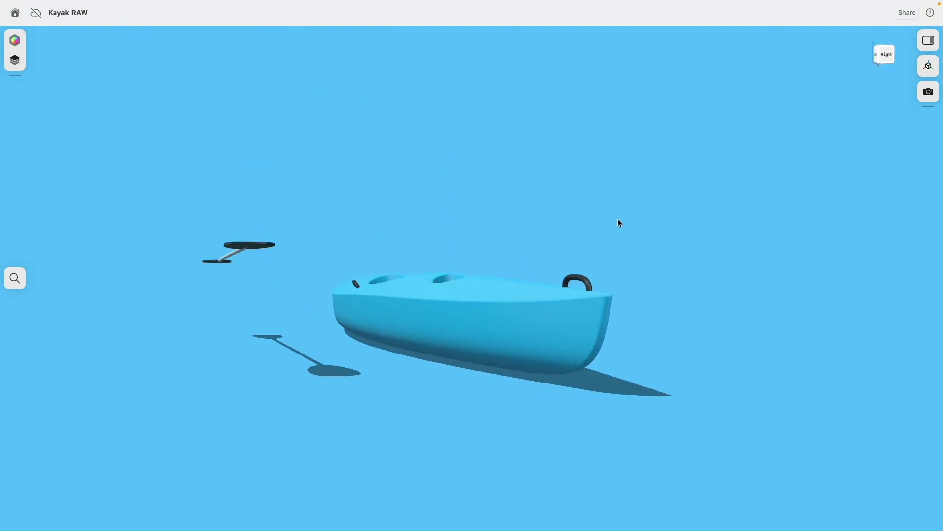
pyautogui.hscroll(6, 618, 220)
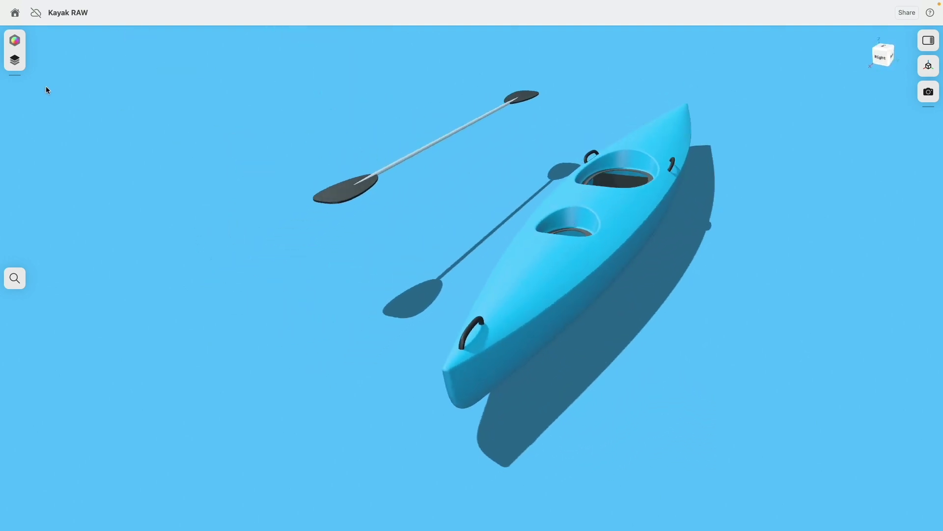
# Step: Return to modeling and move both paddle bodies down and closer to the side of the kayak hull
pyautogui.click(16, 43)
pyautogui.click(37, 36)
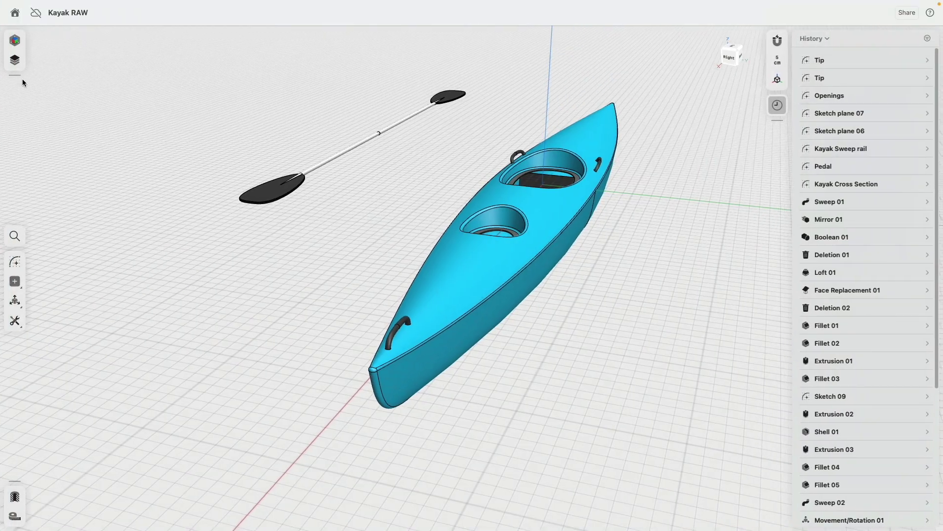
pyautogui.scroll(10, 216, 147)
pyautogui.moveTo(196, 140); pyautogui.dragTo(325, 228)
pyautogui.press('m')
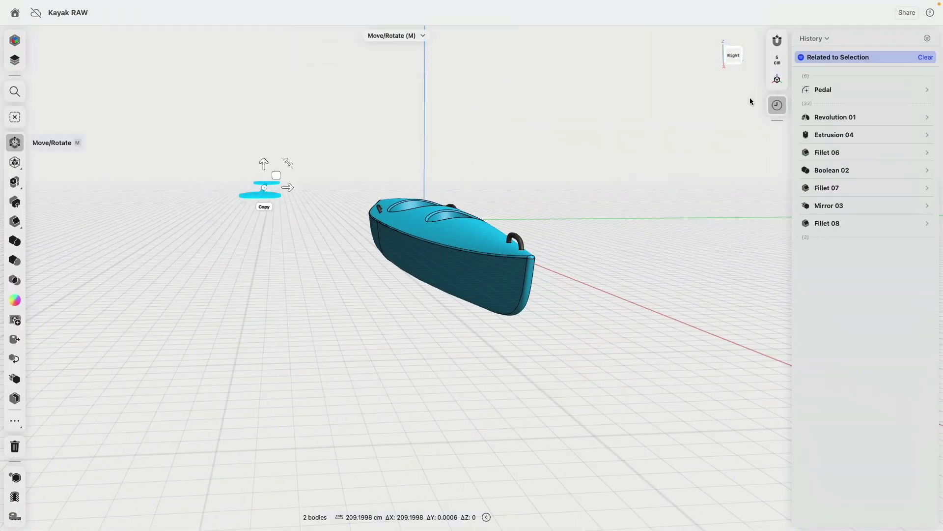
pyautogui.click(733, 59)
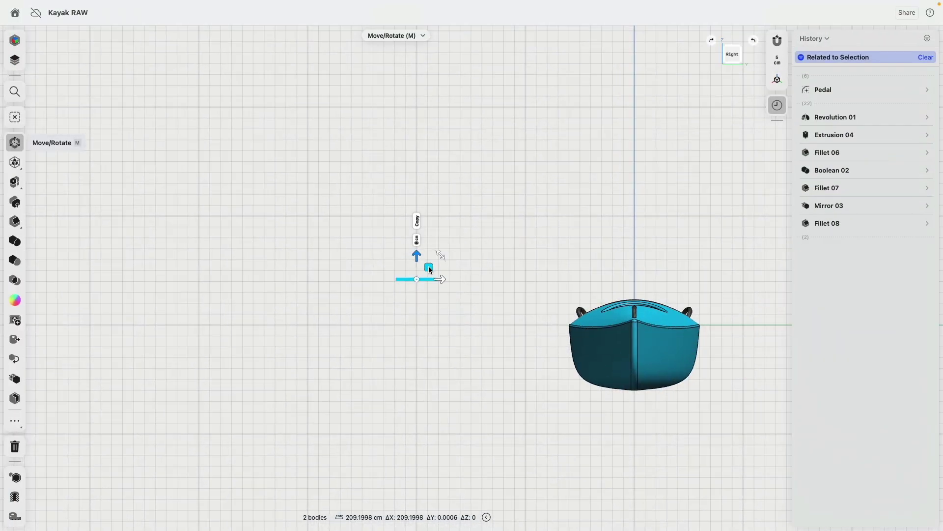
pyautogui.moveTo(428, 267); pyautogui.dragTo(545, 350)
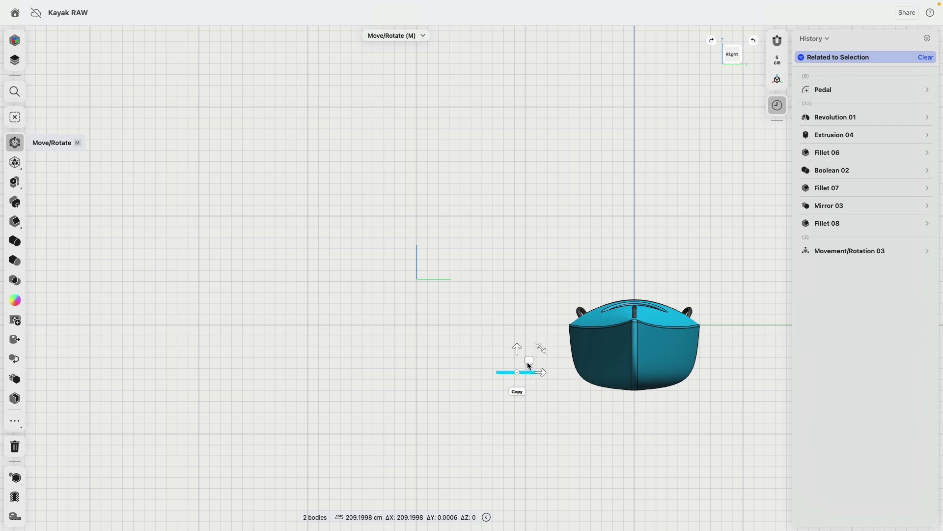
pyautogui.moveTo(528, 365); pyautogui.dragTo(525, 362)
# Step: Switch back to visualization and examine the repositioned paddle and its shadow beside the kayak from several angles
pyautogui.click(15, 40)
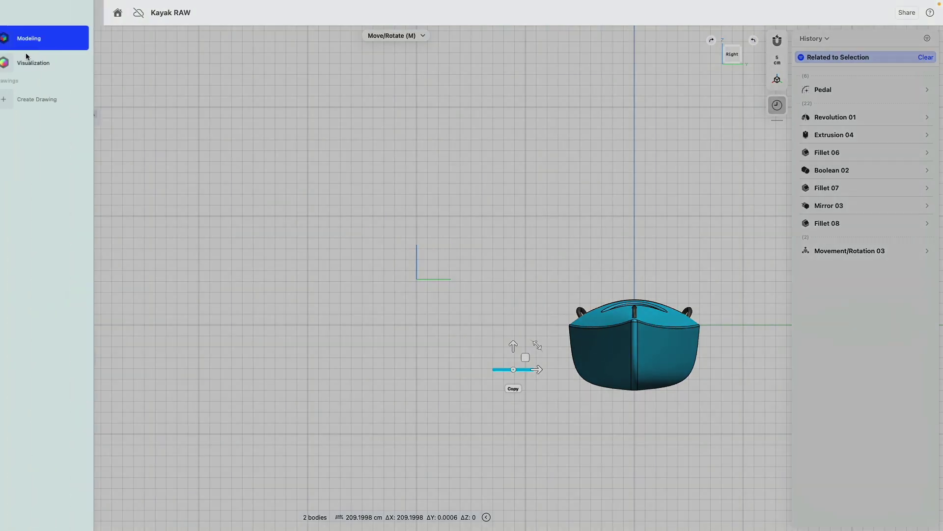
pyautogui.click(36, 63)
pyautogui.moveTo(577, 320); pyautogui.dragTo(507, 338, button='right')
pyautogui.scroll(-2, 508, 341)
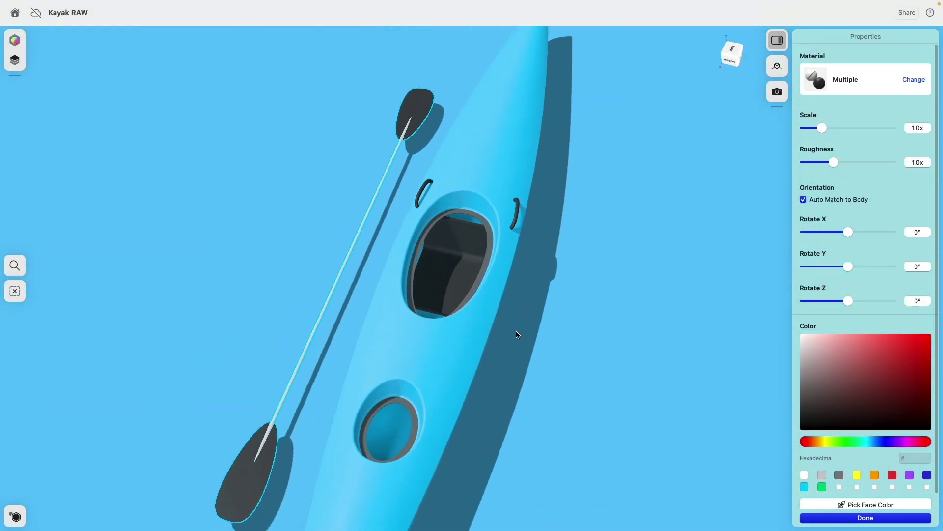
pyautogui.scroll(-5, 519, 331)
pyautogui.moveTo(562, 364); pyautogui.dragTo(467, 307, button='middle')
pyautogui.scroll(10, 488, 388)
pyautogui.scroll(-5, 467, 305)
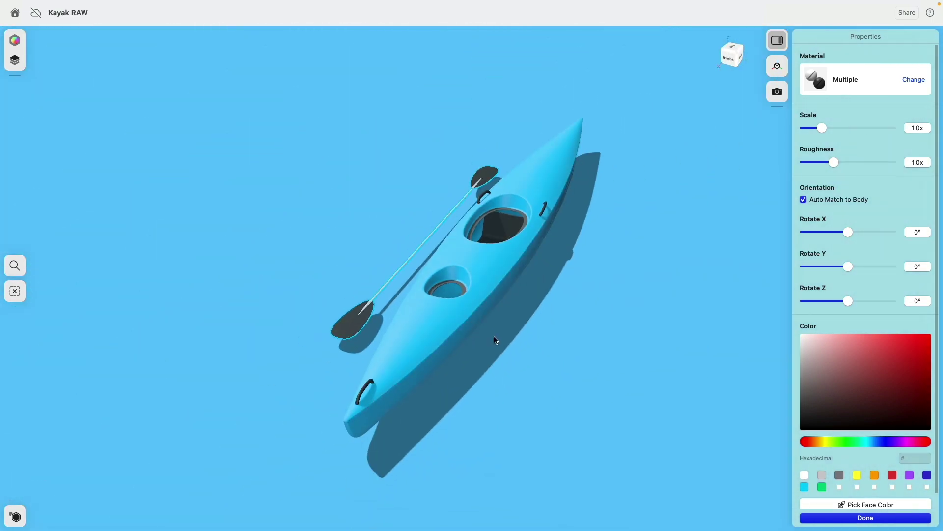
pyautogui.moveTo(494, 339); pyautogui.dragTo(583, 339, button='right')
pyautogui.moveTo(584, 340); pyautogui.dragTo(566, 285, button='middle')
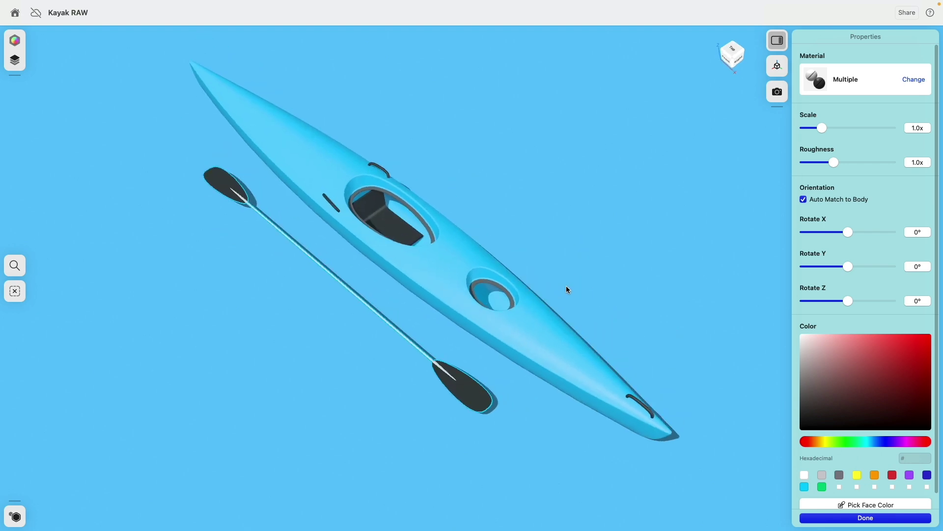